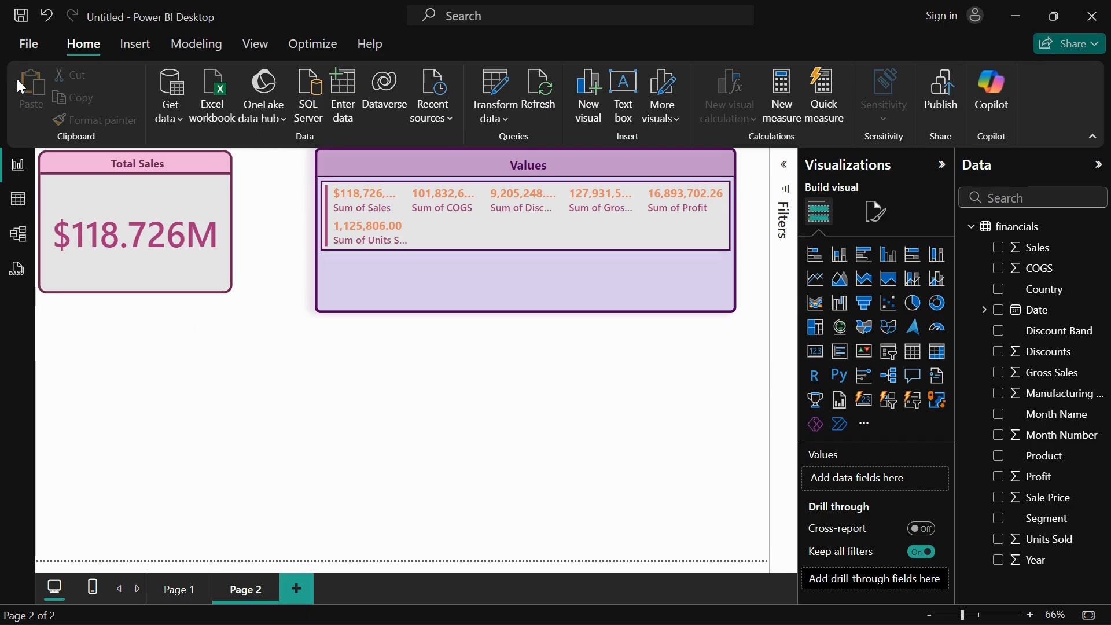
Step: Open the global preview feature options, make sure New card visual is enabled, and accept the options
click(34, 50)
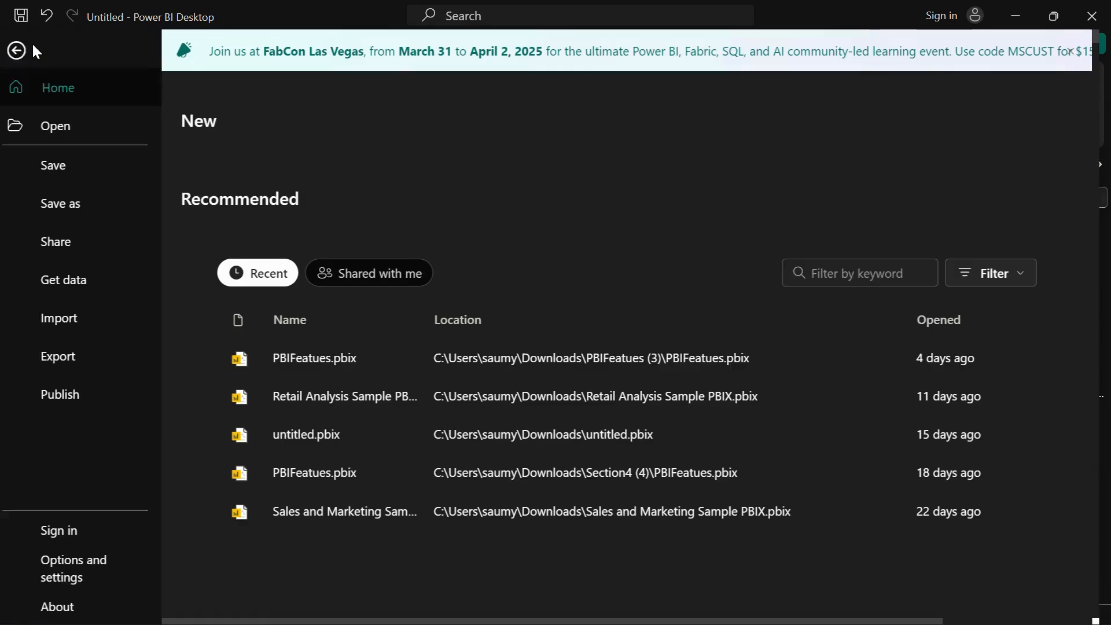
click(67, 566)
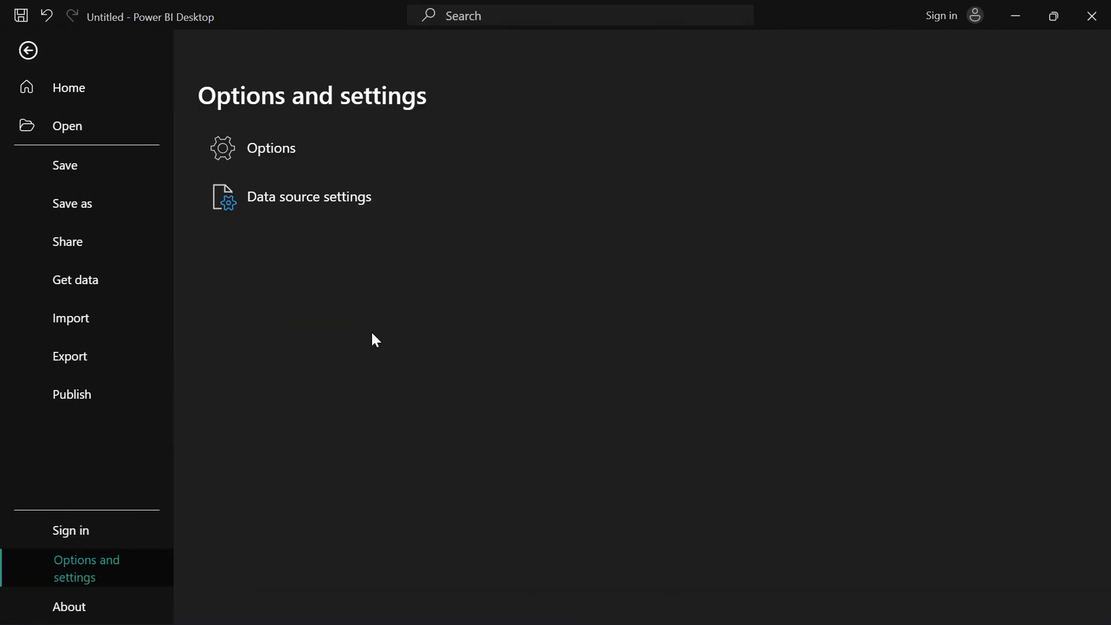
click(293, 152)
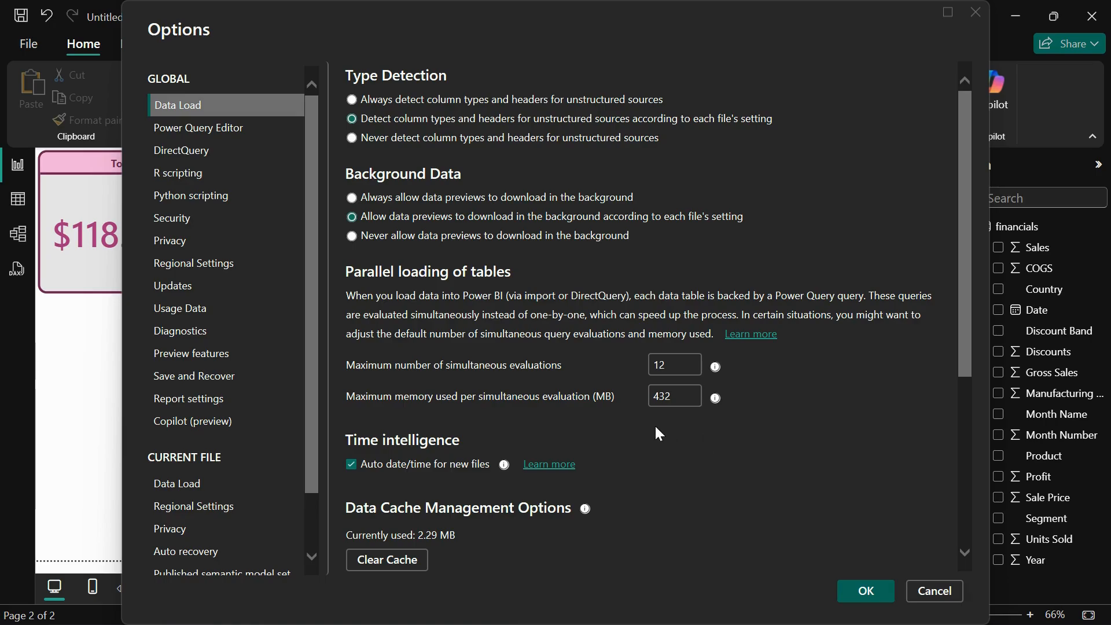
click(197, 355)
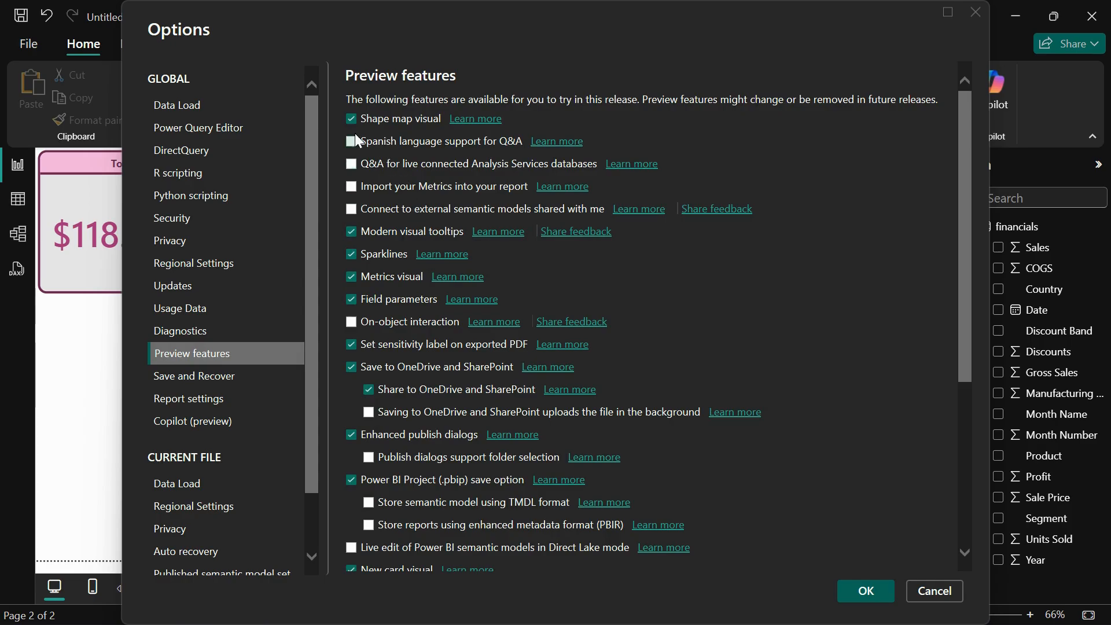
scroll(396, 389, down, 4)
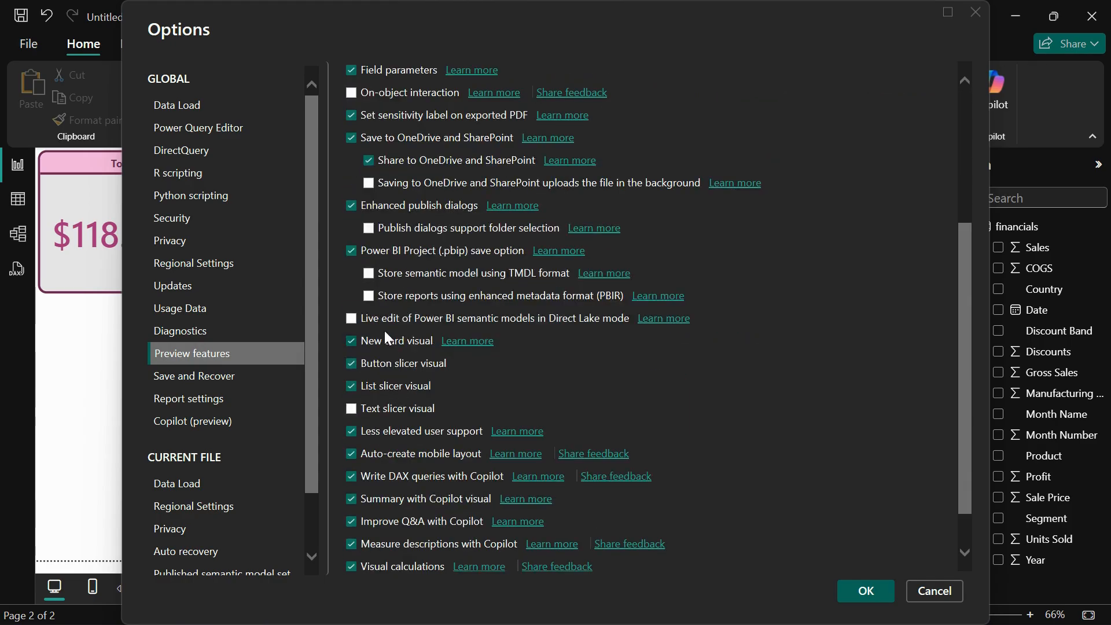
click(351, 341)
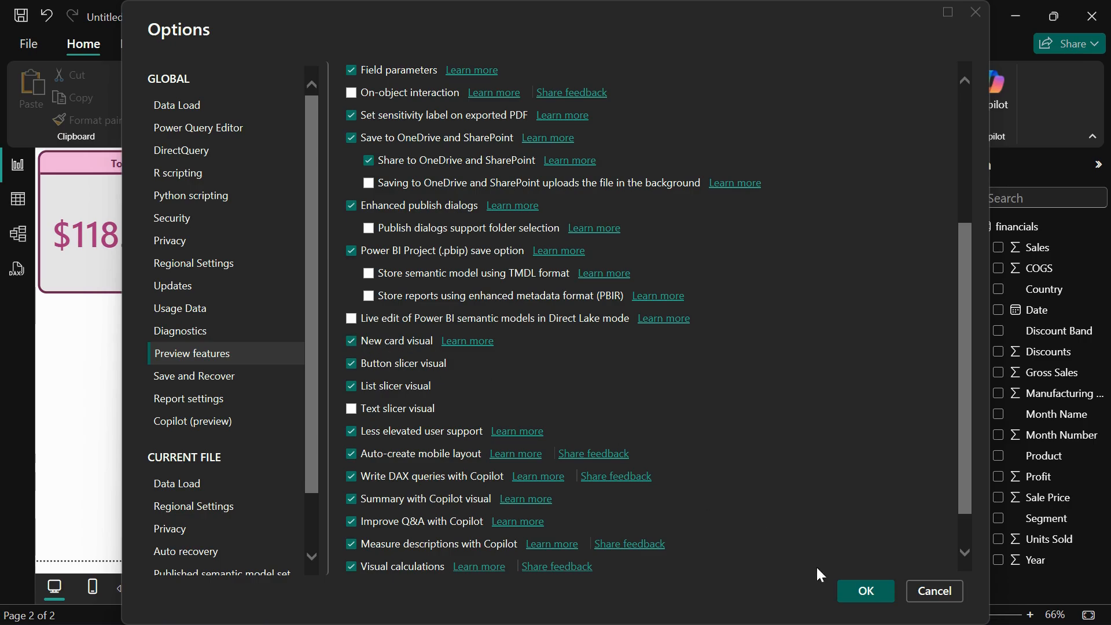
click(861, 594)
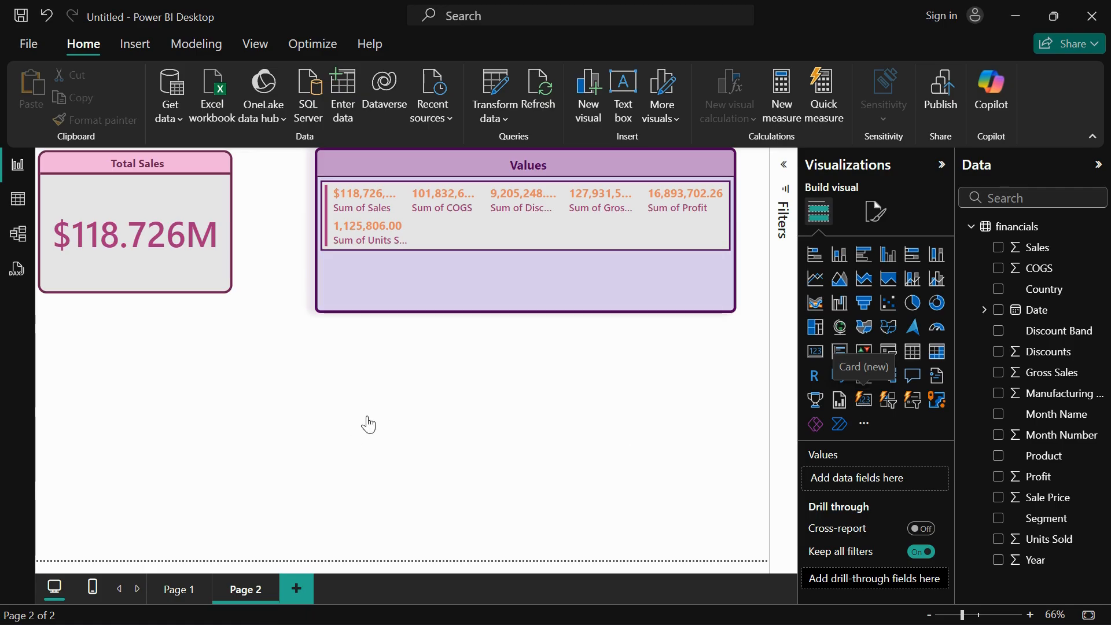
Step: Add a Card (new) visual below the Total Sales card with the Sales and COGS fields, and widen it to fit both values
mouse_move(149, 403)
mouse_down()
mouse_move(161, 391)
mouse_move(154, 410)
mouse_up()
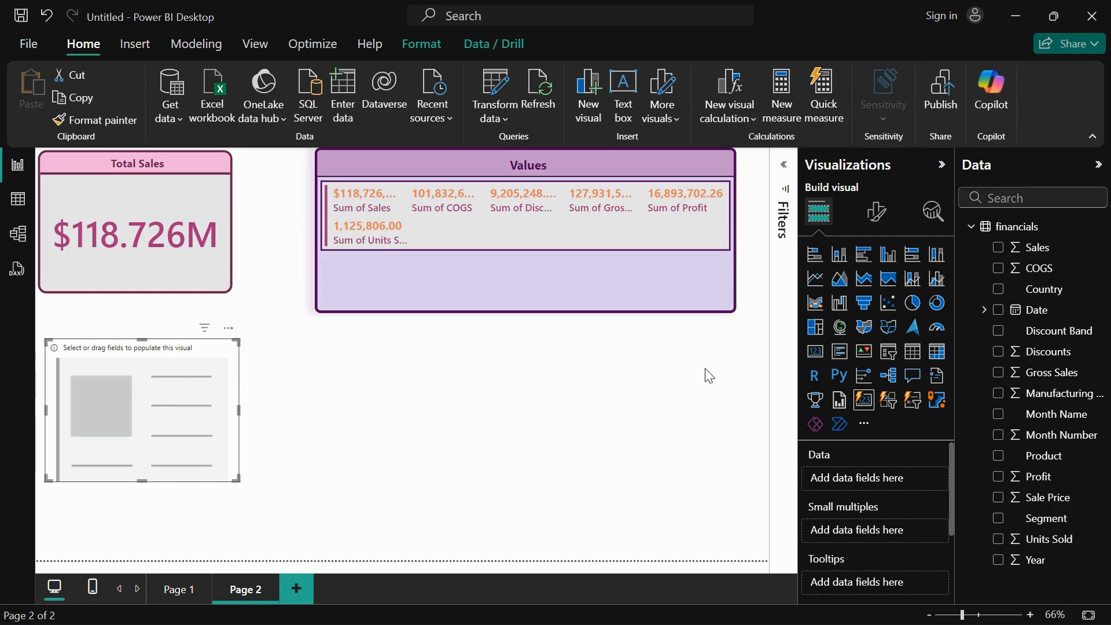
click(999, 252)
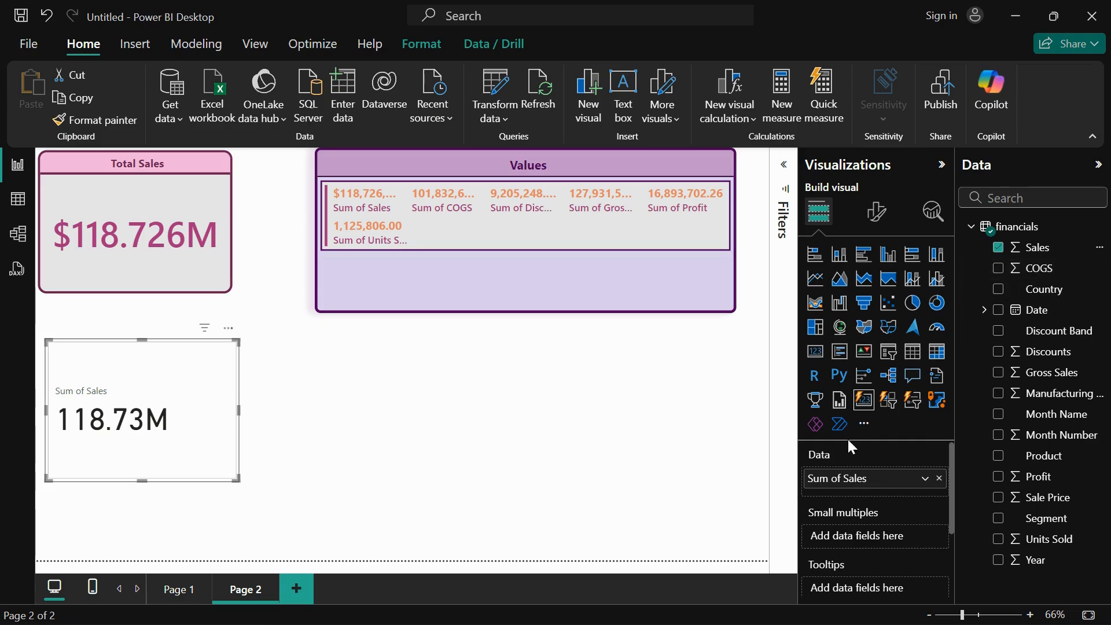
click(998, 269)
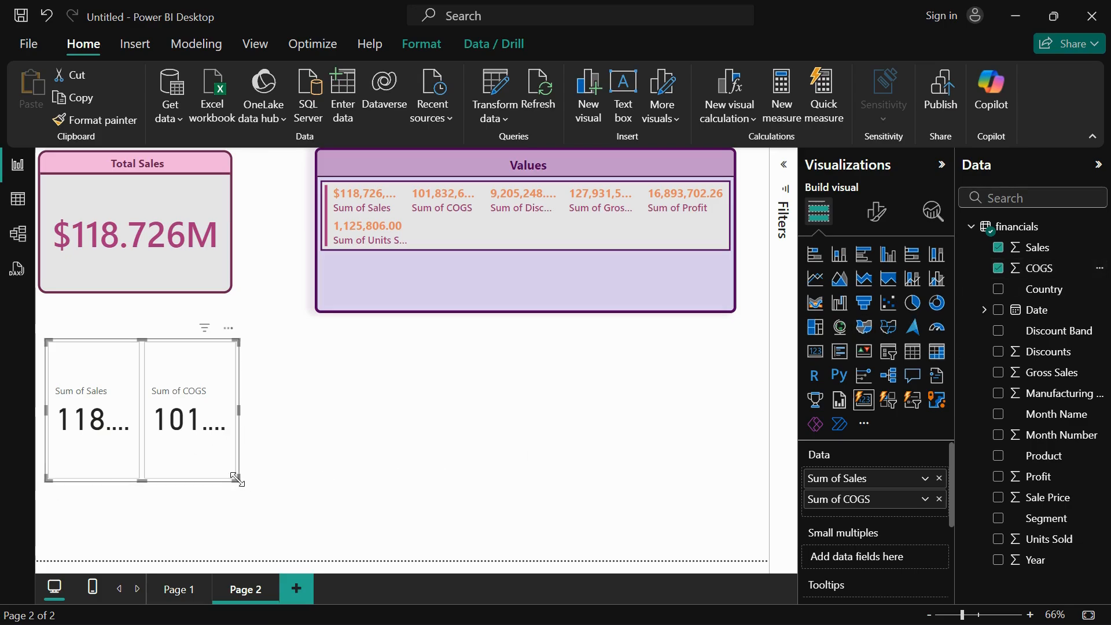
drag(238, 478, 361, 482)
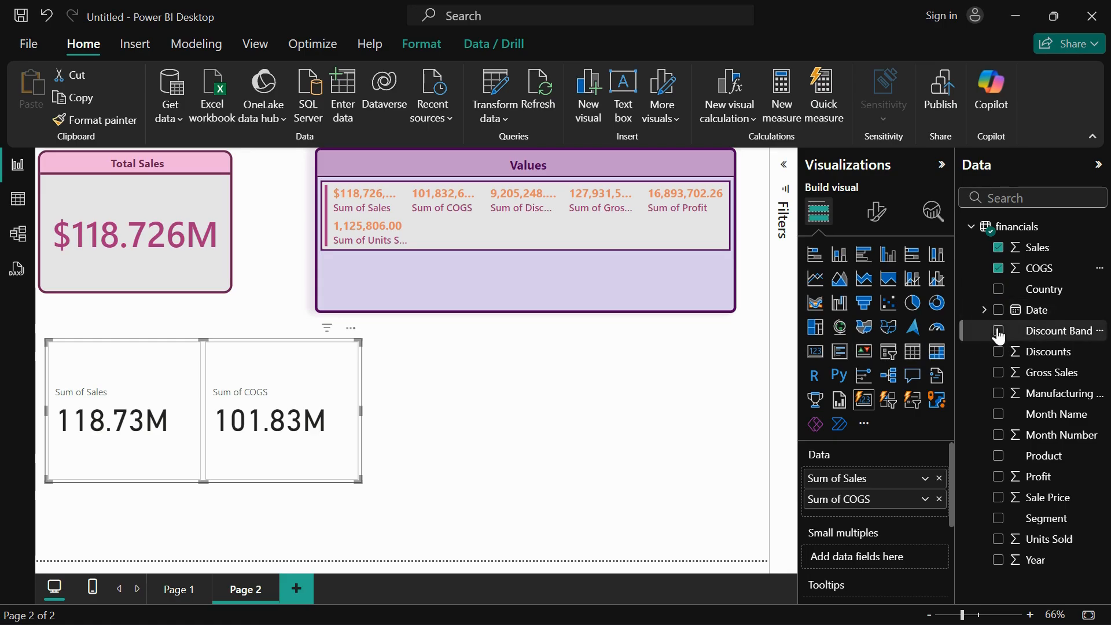
Step: Add Gross Sales to the new card visual and enlarge it so all three values fit
click(1000, 374)
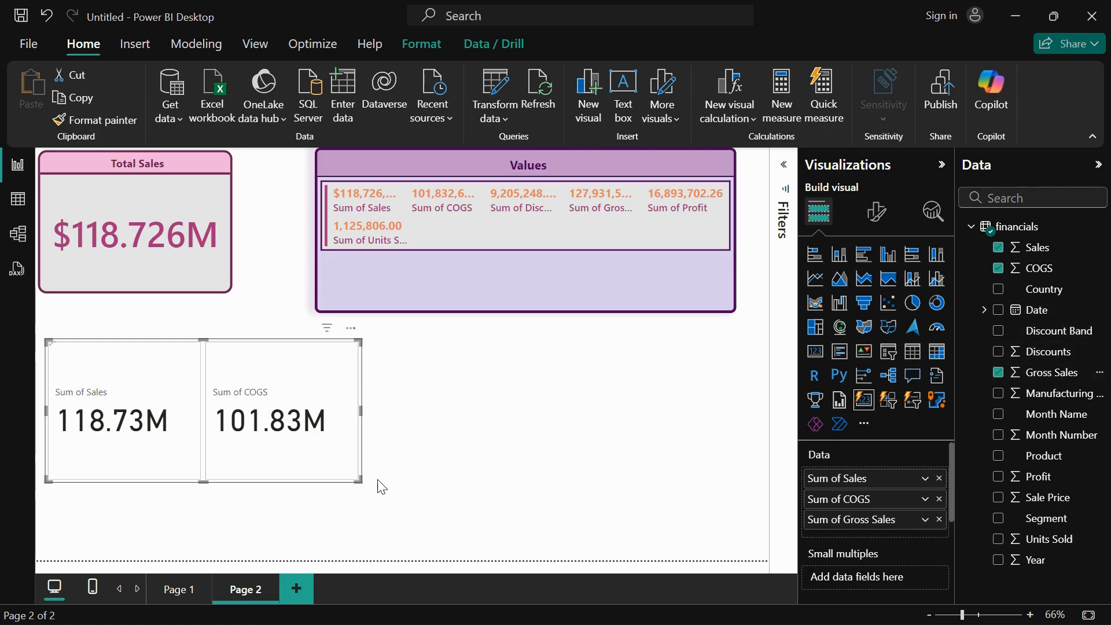
drag(359, 481, 498, 506)
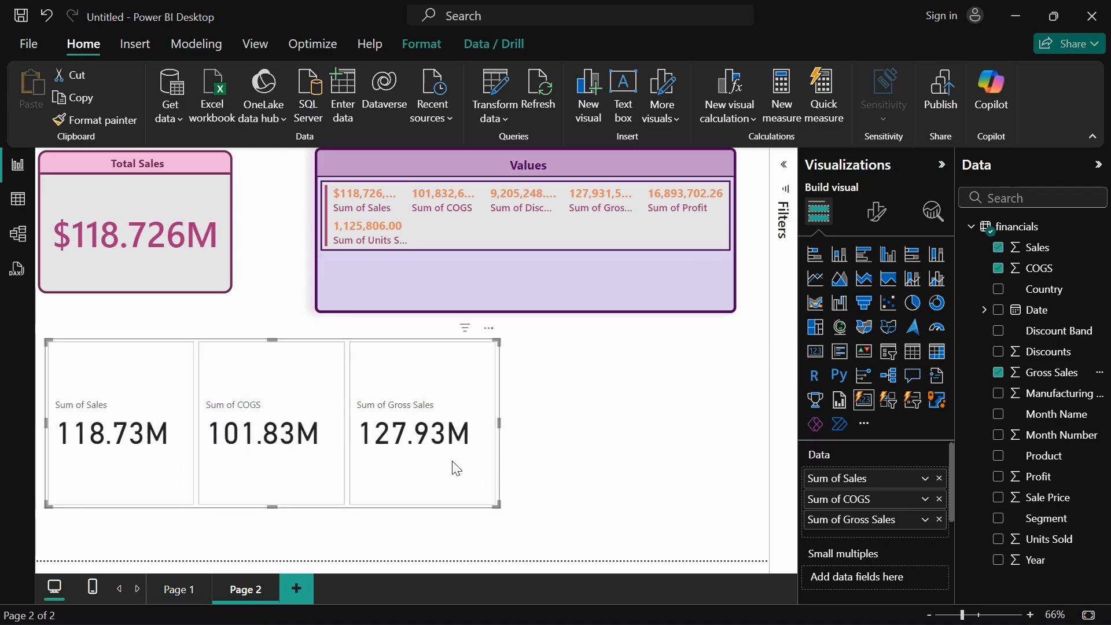
click(597, 436)
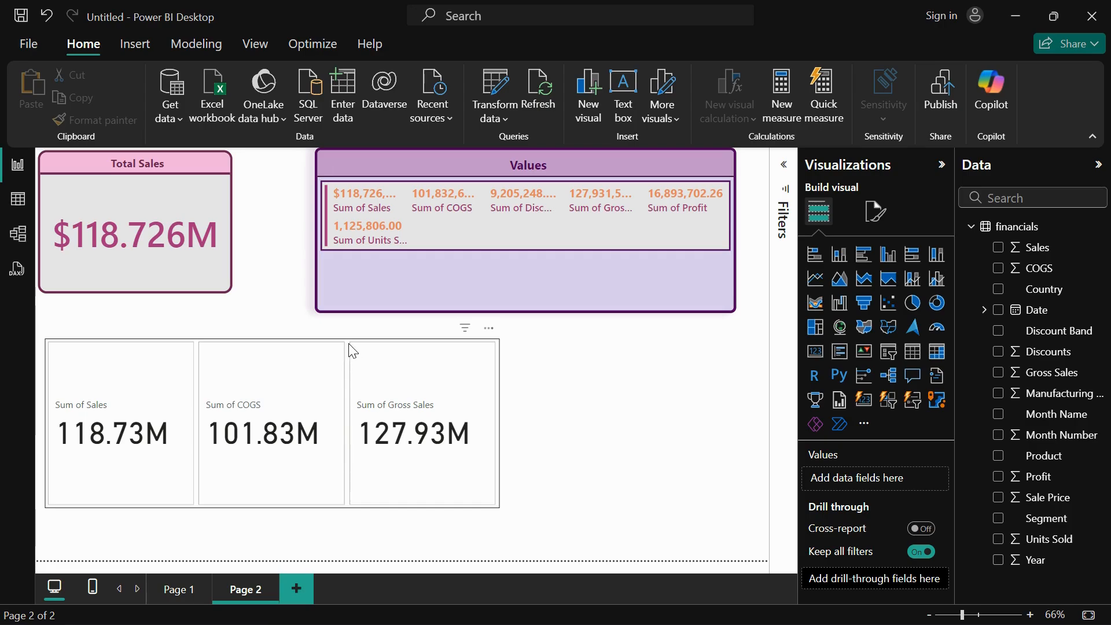
Step: Add Profit and Units Sold to the new card visual, widen it to the Values card's outer edge, and scroll through its cards
click(999, 477)
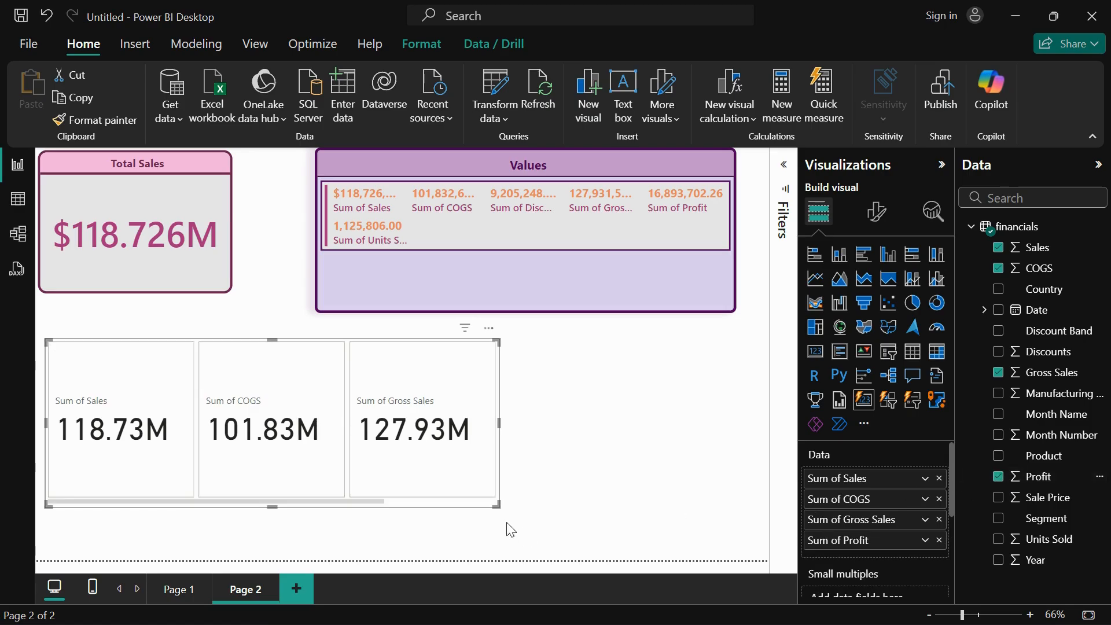
drag(496, 502, 731, 509)
drag(547, 507, 363, 490)
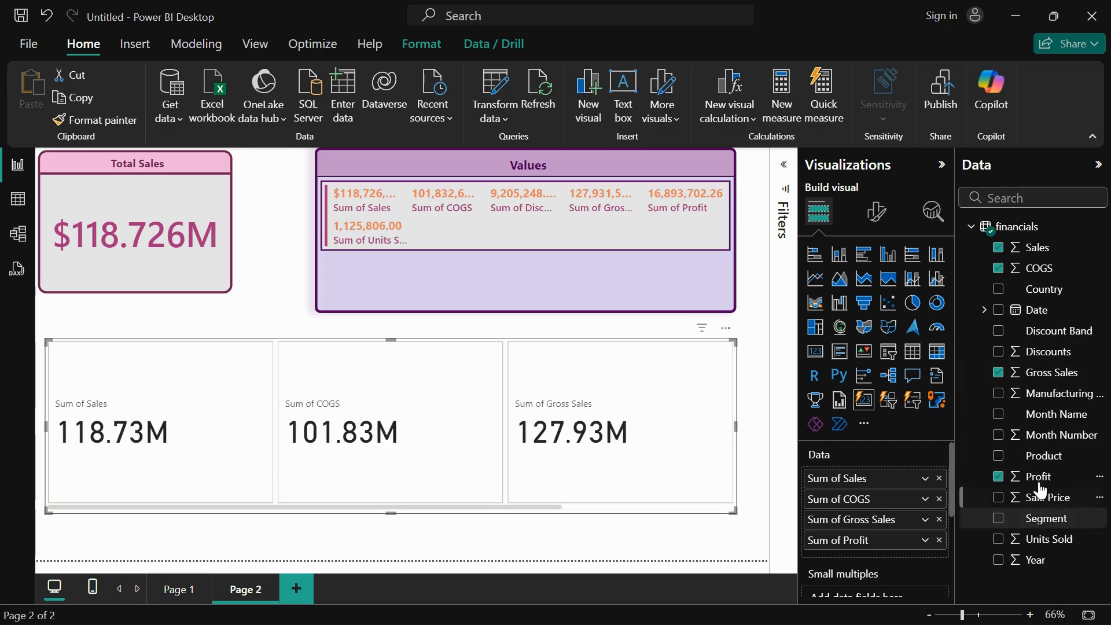
click(998, 541)
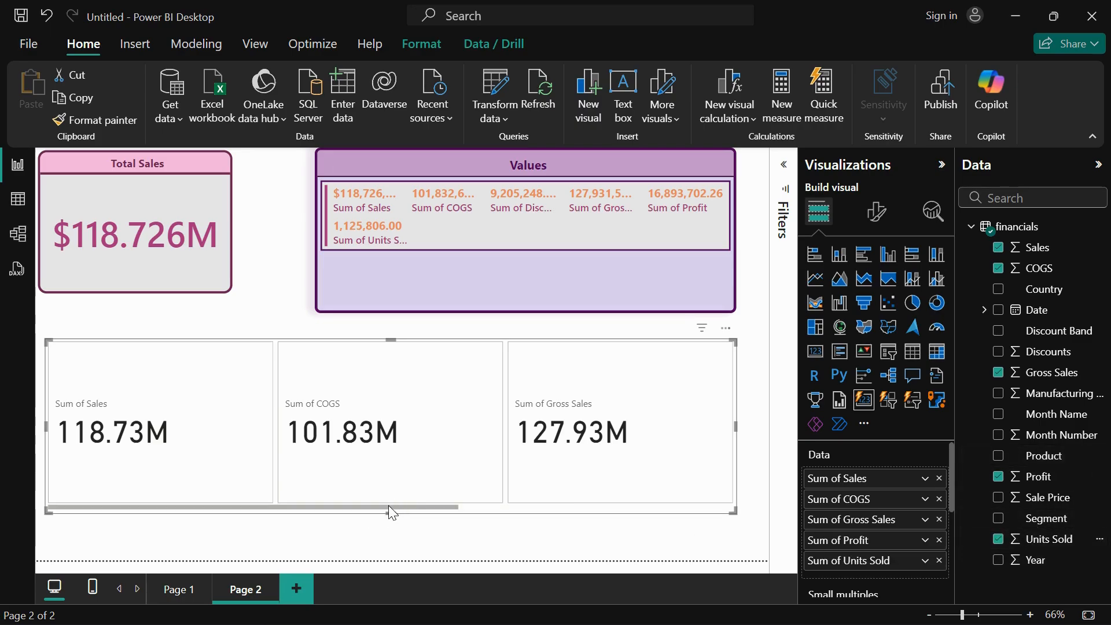
drag(388, 506, 692, 501)
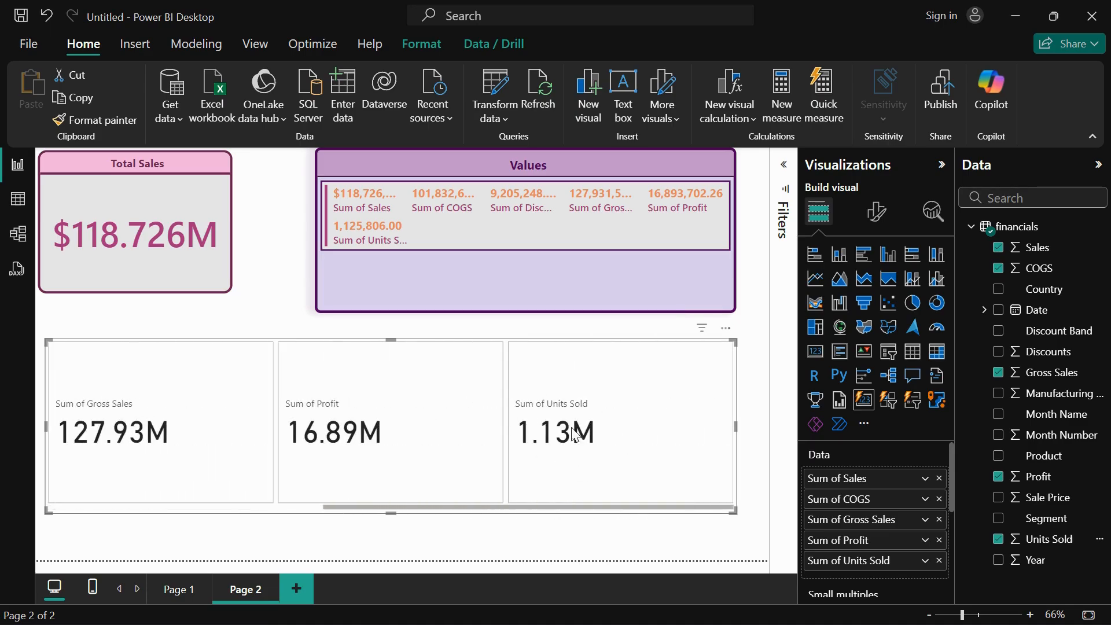
drag(522, 506, 515, 507)
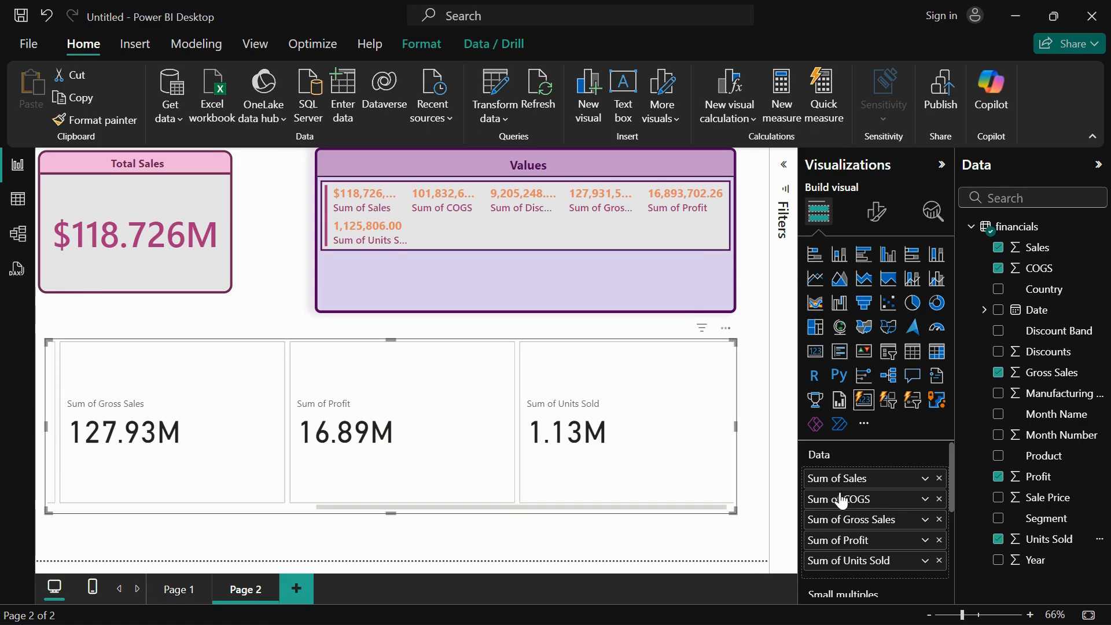
drag(673, 506, 304, 497)
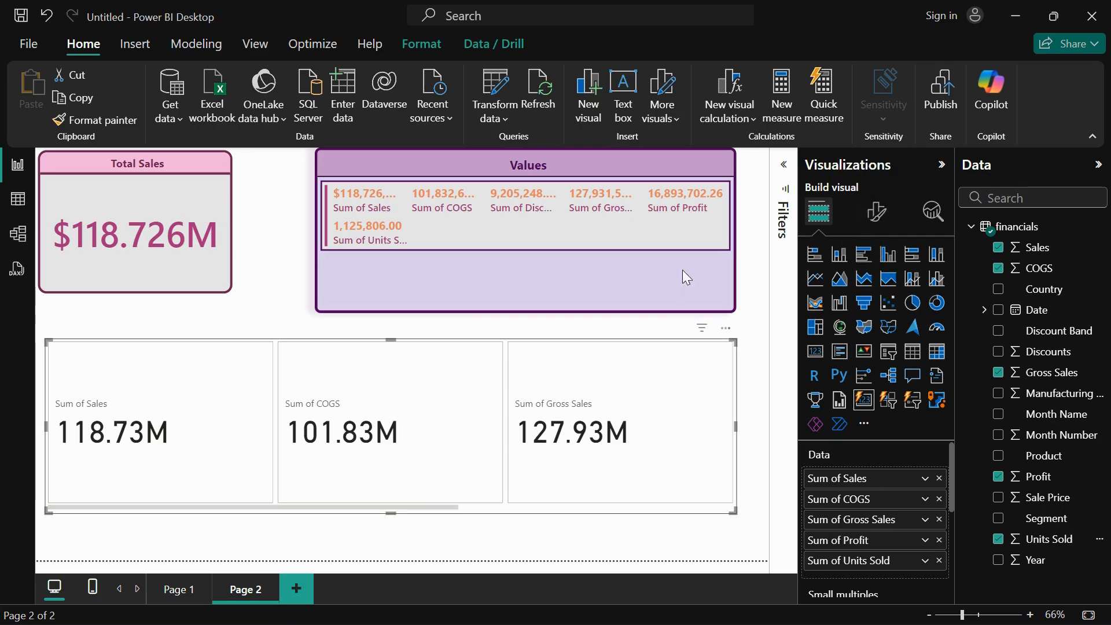
Step: In the new card visual's layout formatting, set the maximum cards shown to 5
click(877, 219)
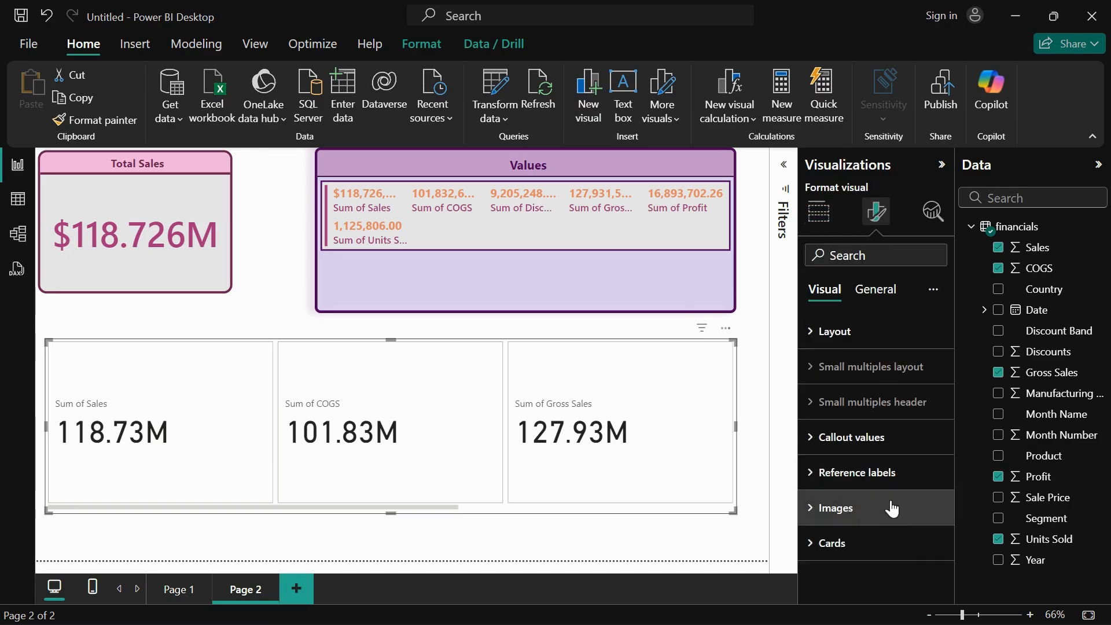
click(836, 331)
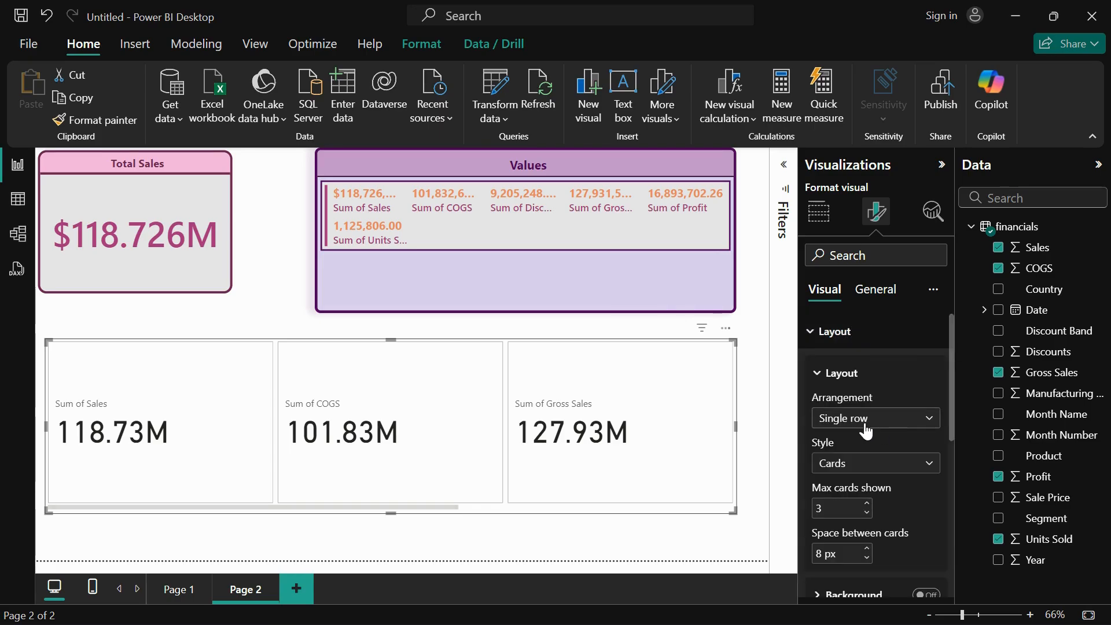
scroll(866, 431, down, 2)
scroll(866, 431, up, 2)
click(845, 463)
click(846, 462)
drag(442, 505, 303, 514)
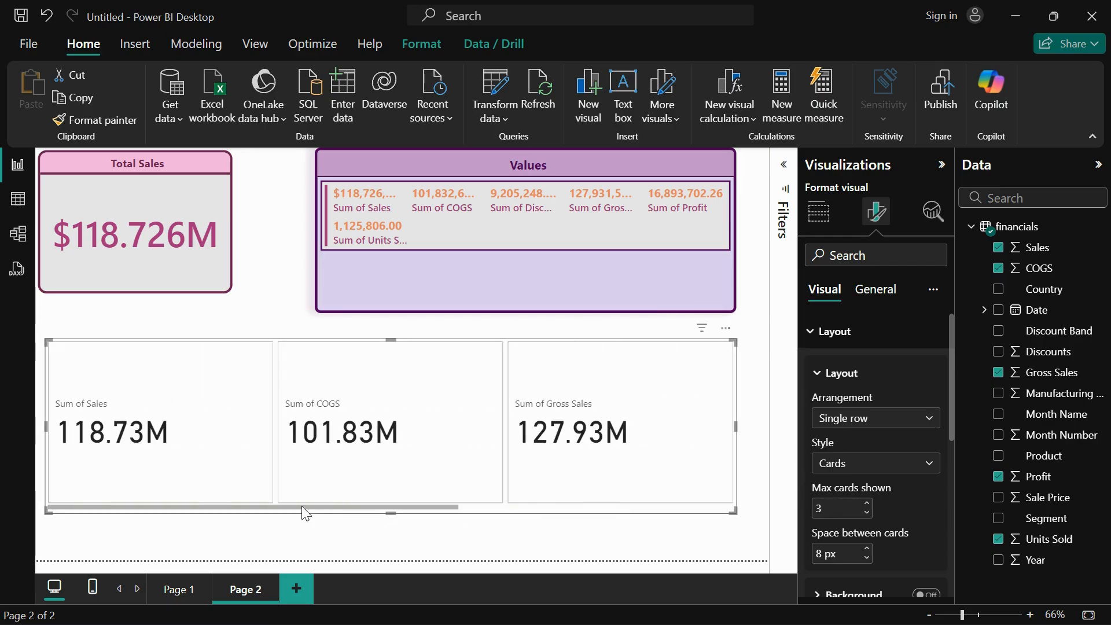
click(867, 503)
click(866, 504)
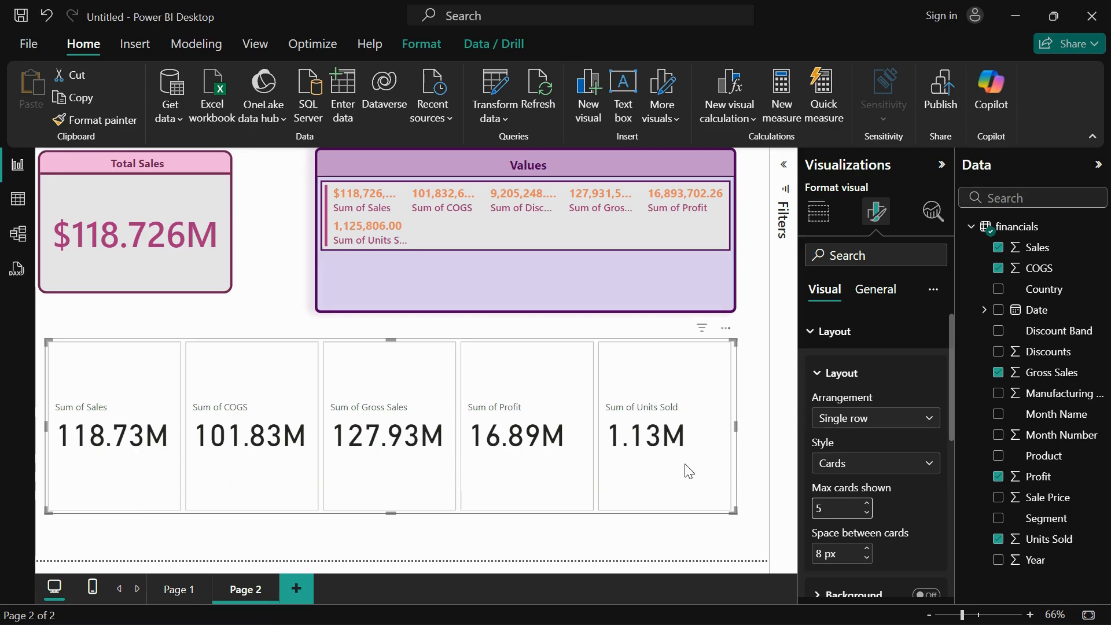
Step: Widen the new card visual almost to the page edge and set its layout style to Table
drag(736, 425, 761, 426)
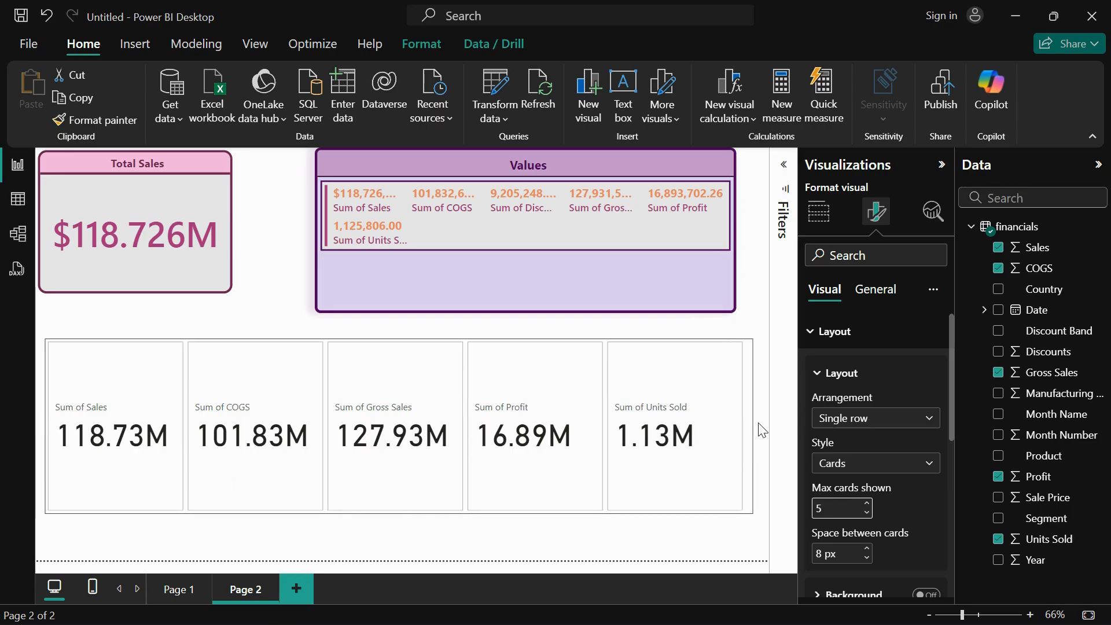
click(868, 473)
click(863, 505)
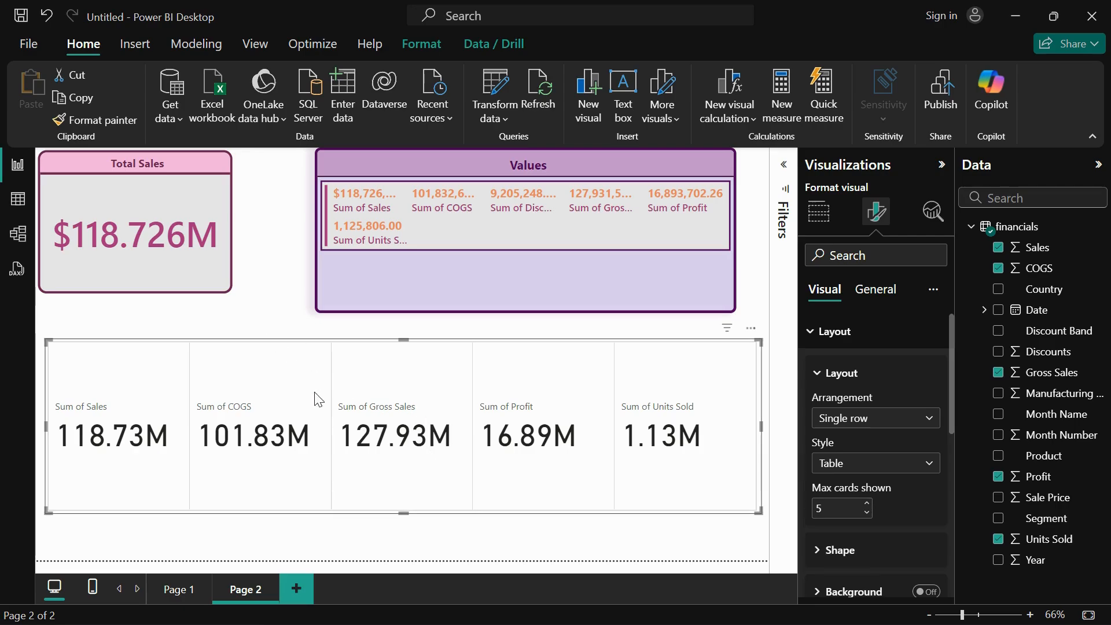
click(239, 523)
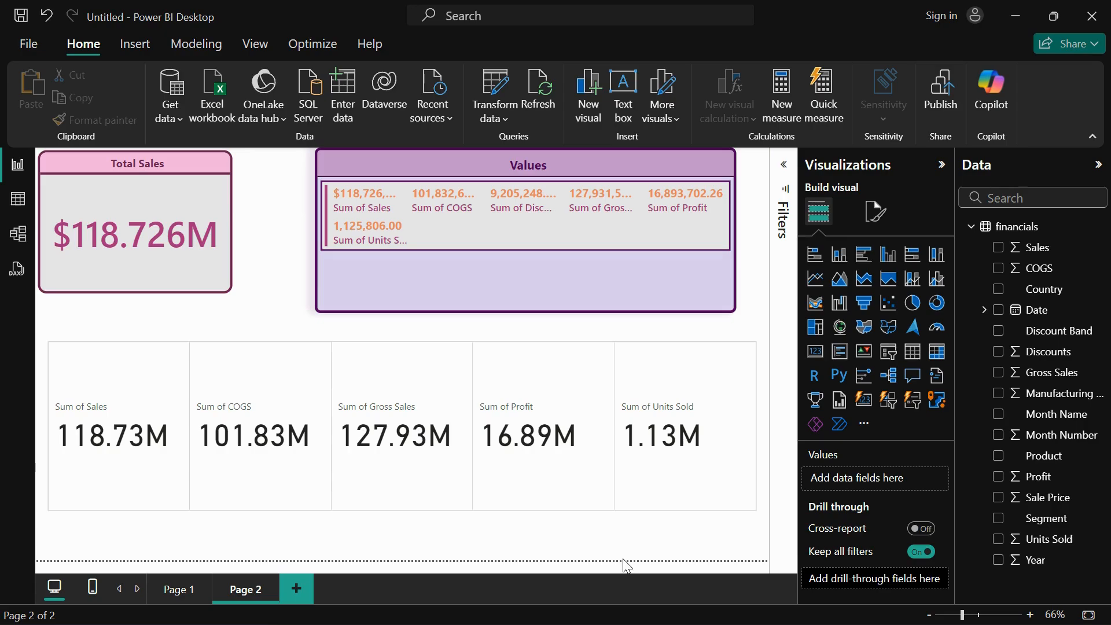
Step: Set the new card visual's arrangement to Single column and stretch it upward over the cards above until all values fit
click(876, 212)
click(842, 332)
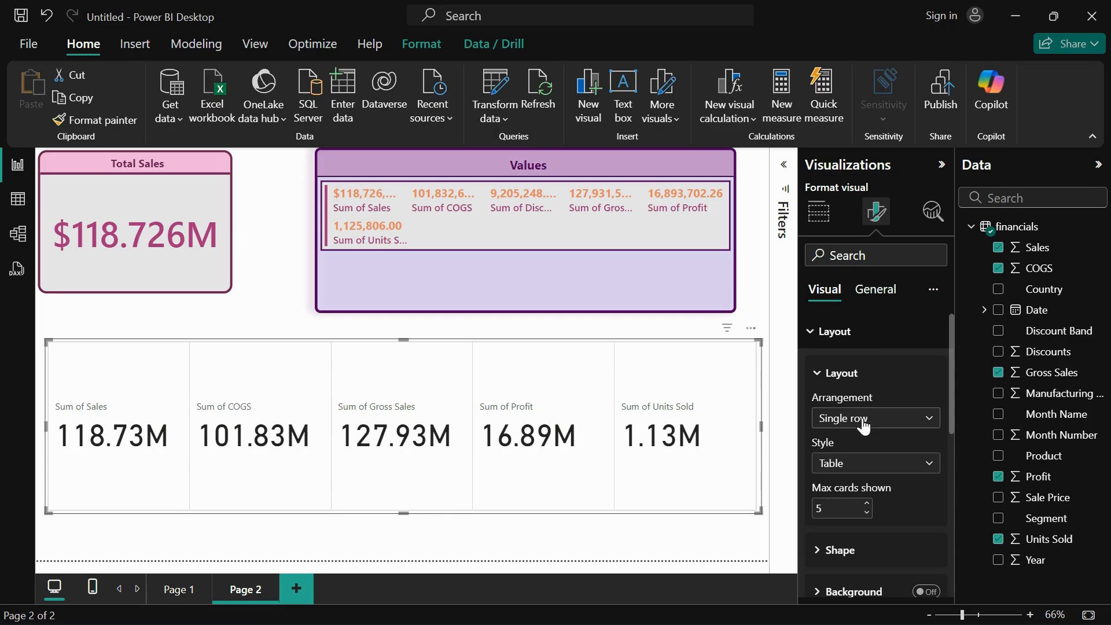
click(860, 427)
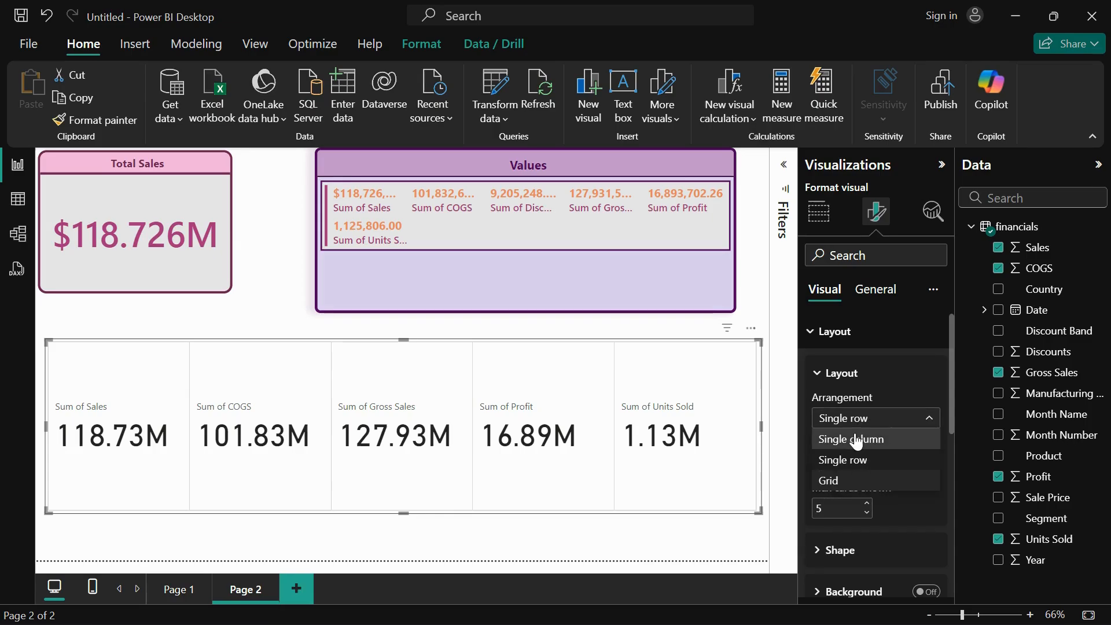
click(856, 440)
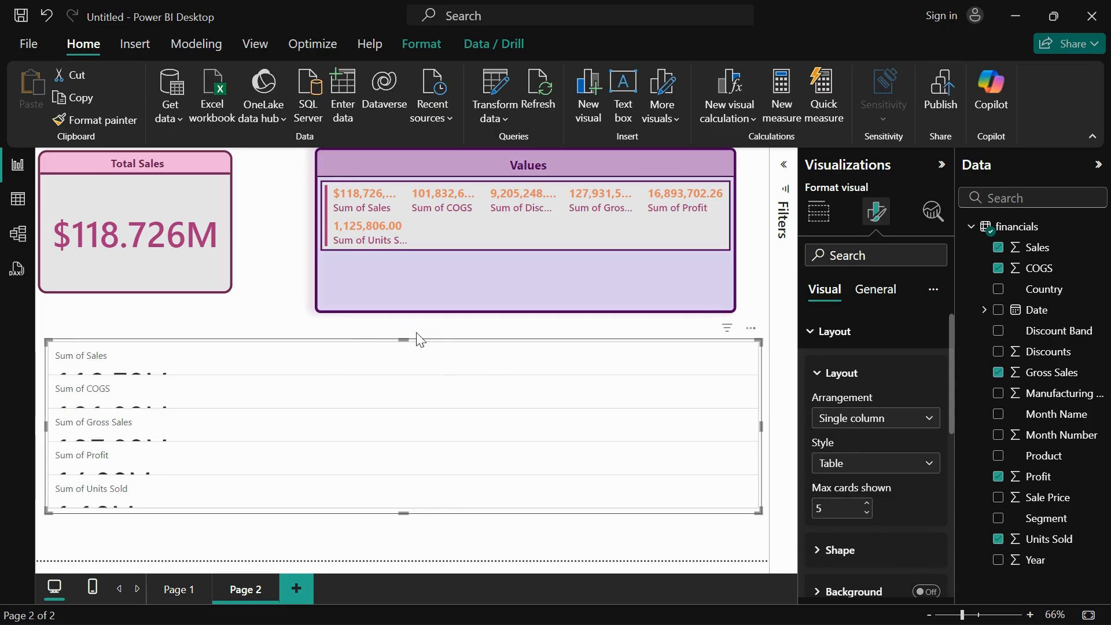
drag(404, 340, 394, 168)
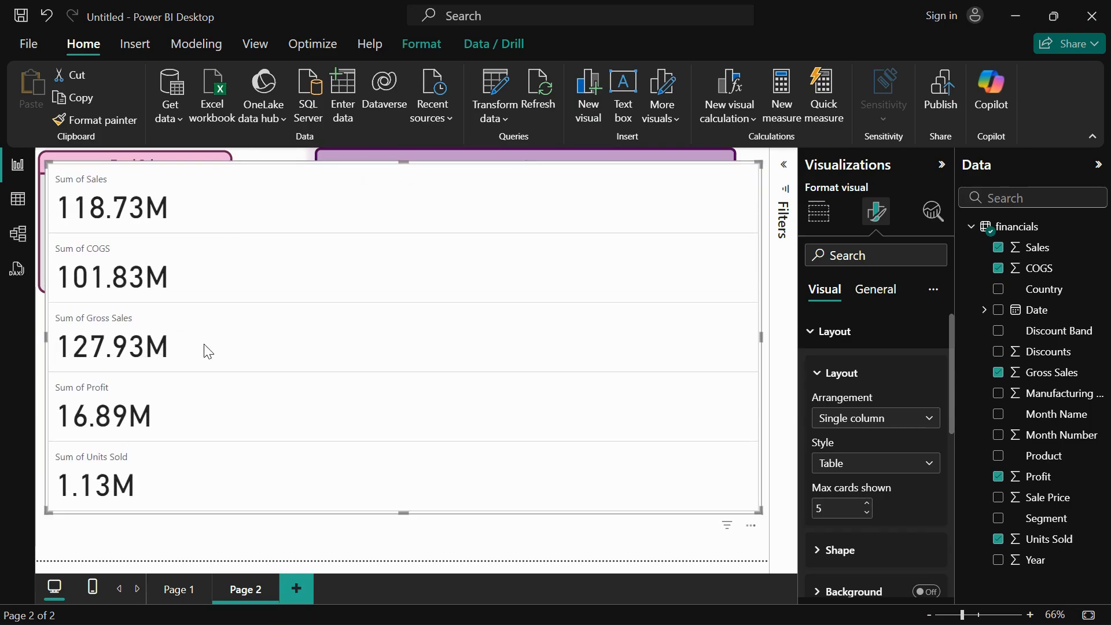
Step: Try a maximum of 3 cards shown, raise it to 6, and change the new card visual's arrangement to Grid
click(867, 503)
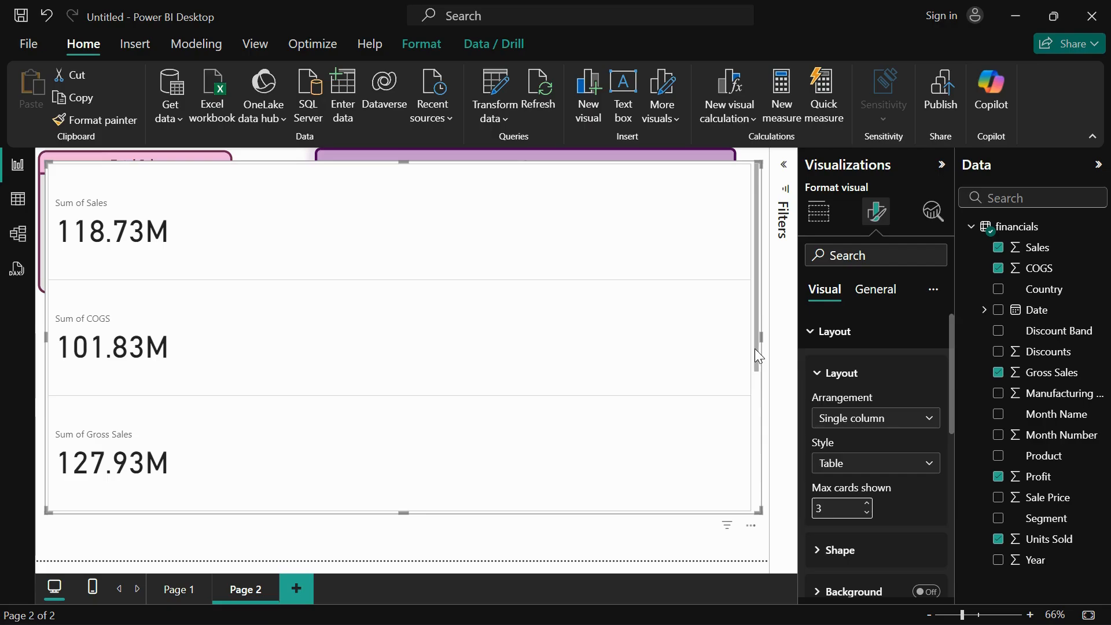
drag(755, 348, 748, 249)
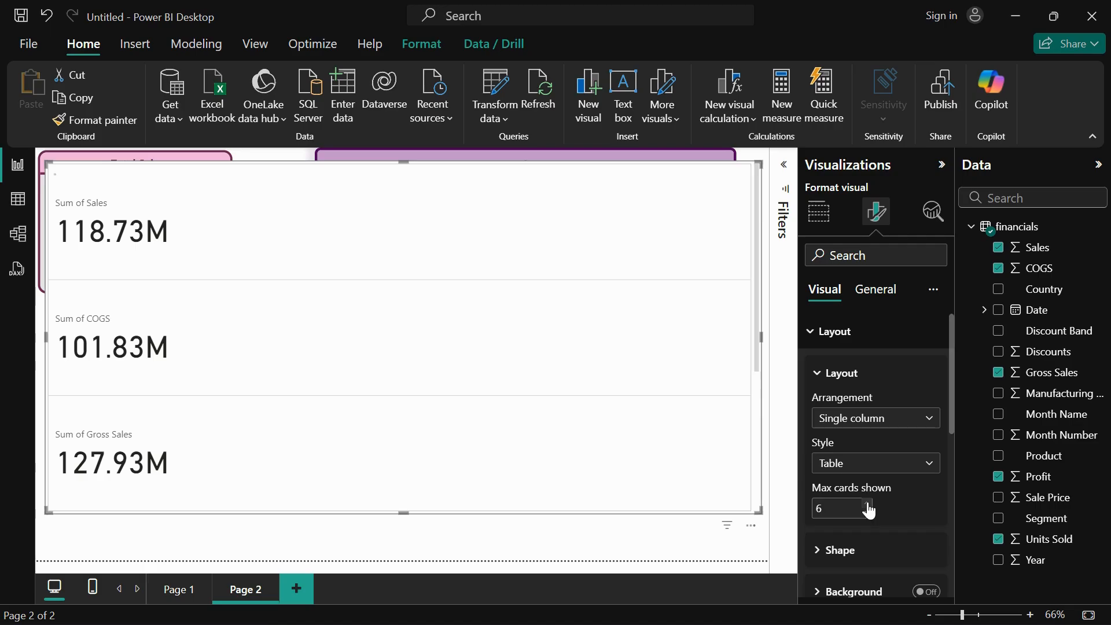
click(846, 421)
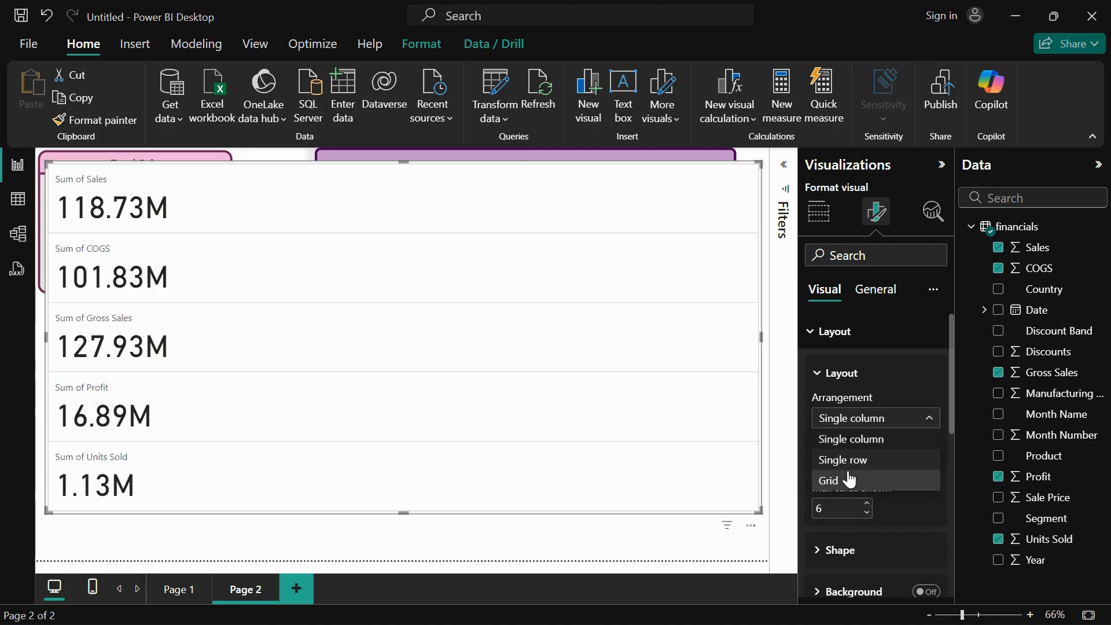
click(848, 480)
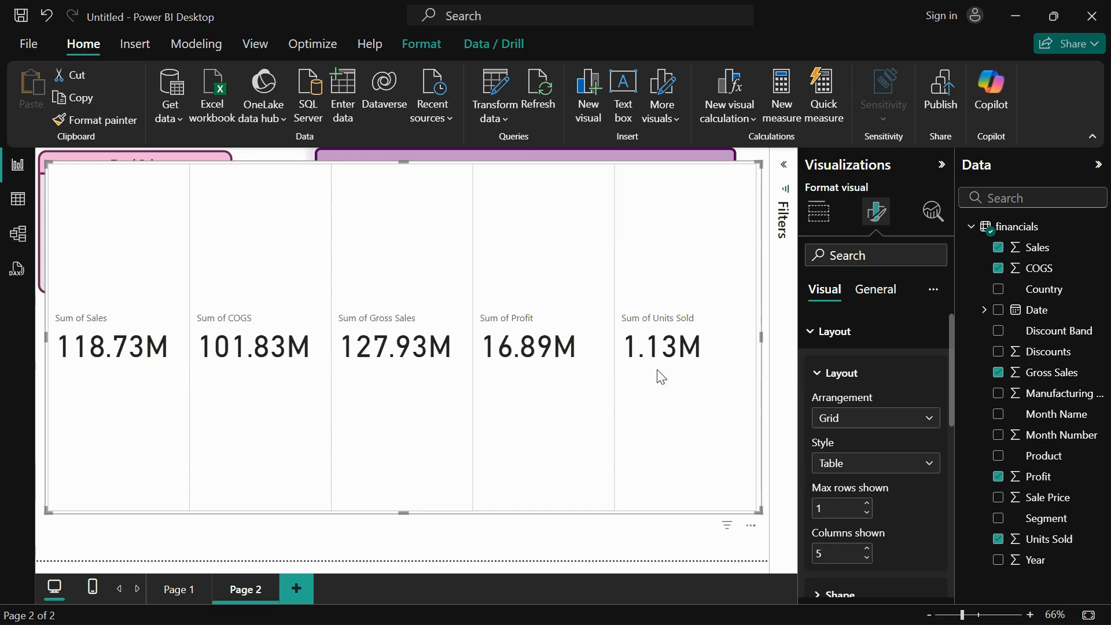
Step: Set the new card visual's grid layout to a maximum of 3 rows and 3 columns shown
click(868, 504)
click(867, 559)
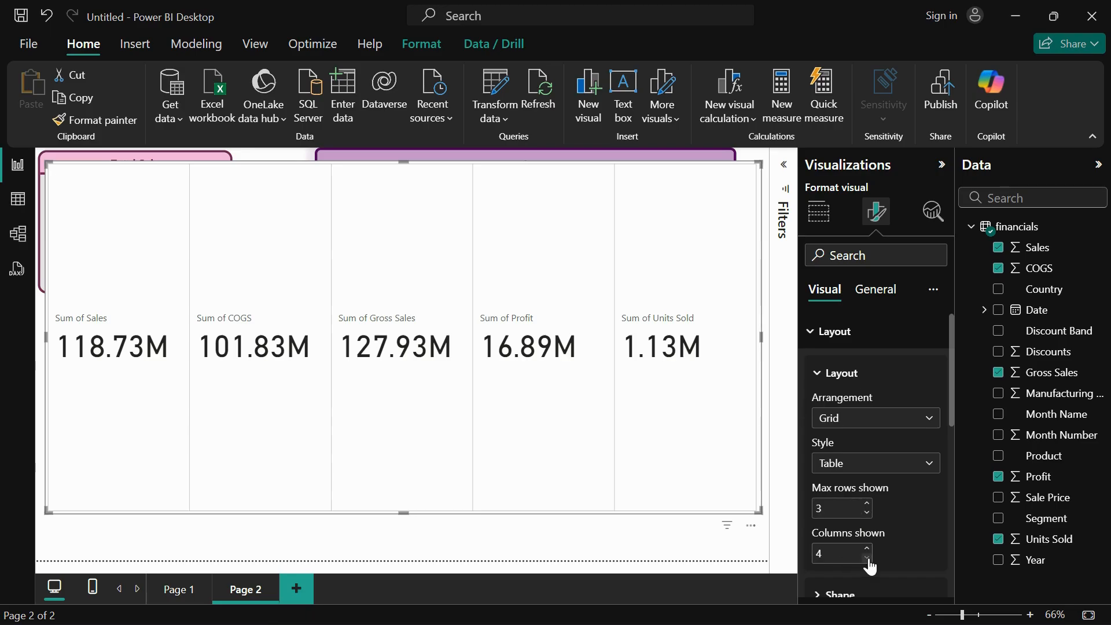
click(868, 559)
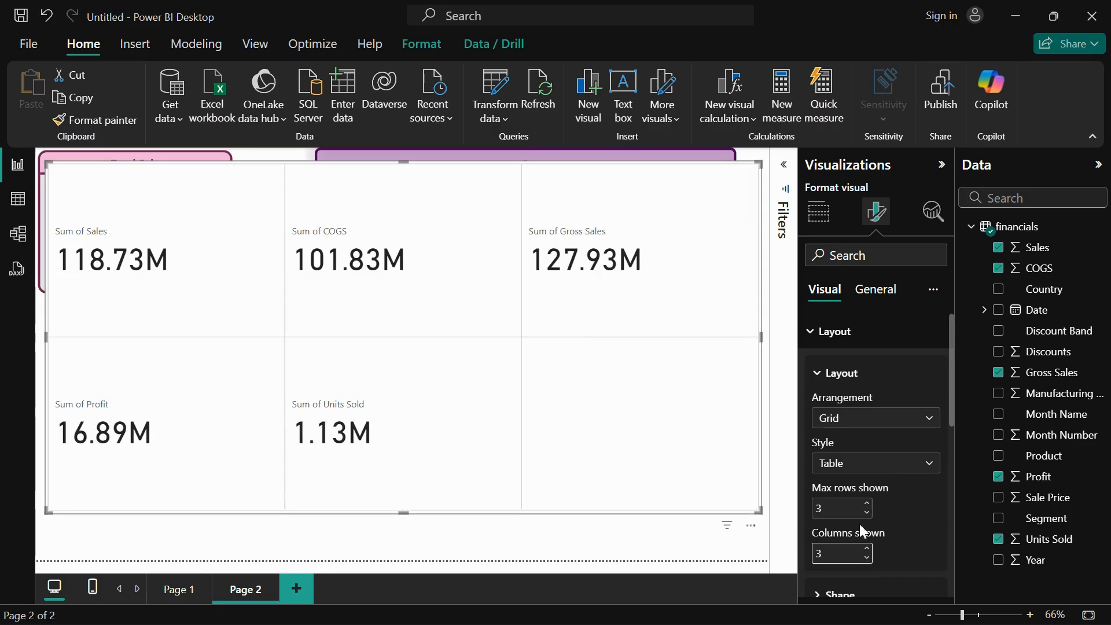
Step: Set the new card visual's arrangement to Single row and shrink it from above so it sits below the other cards
click(855, 418)
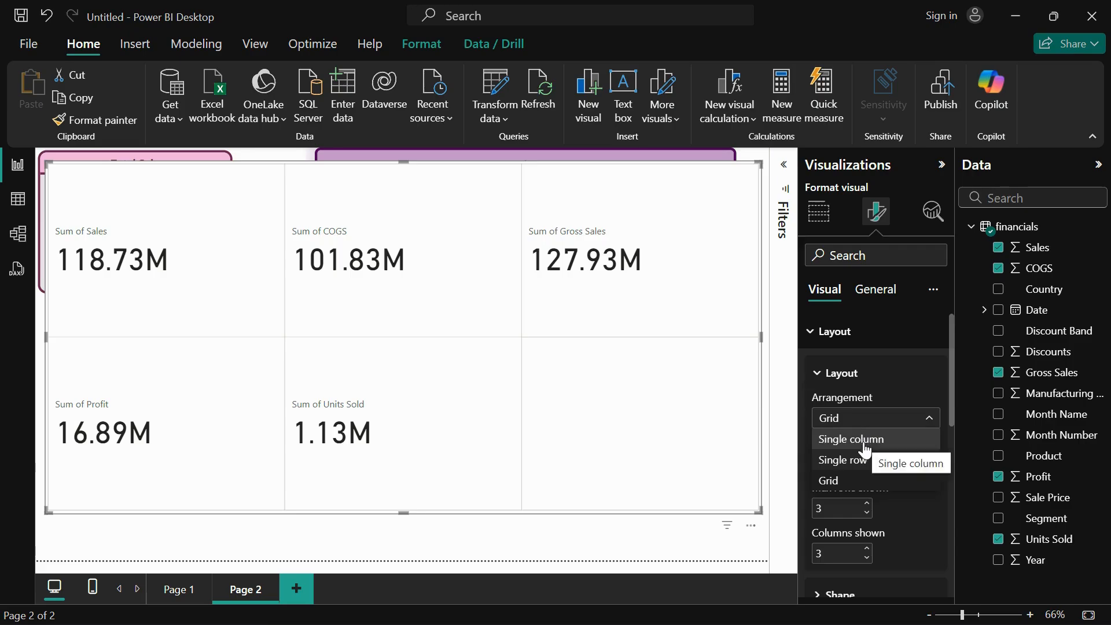
click(882, 549)
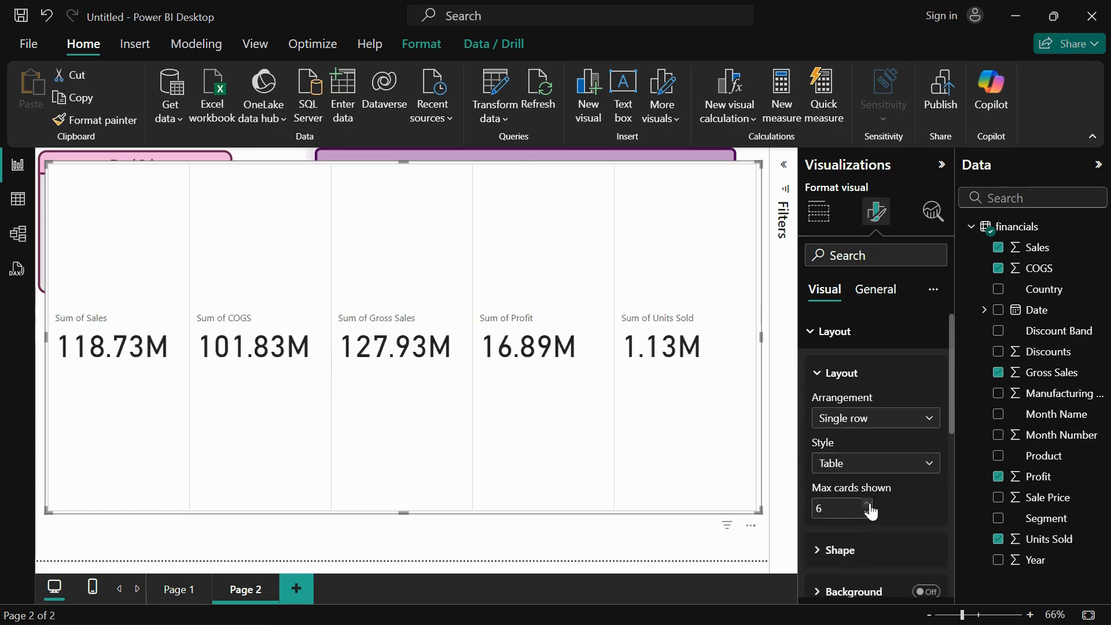
click(867, 514)
drag(401, 162, 404, 330)
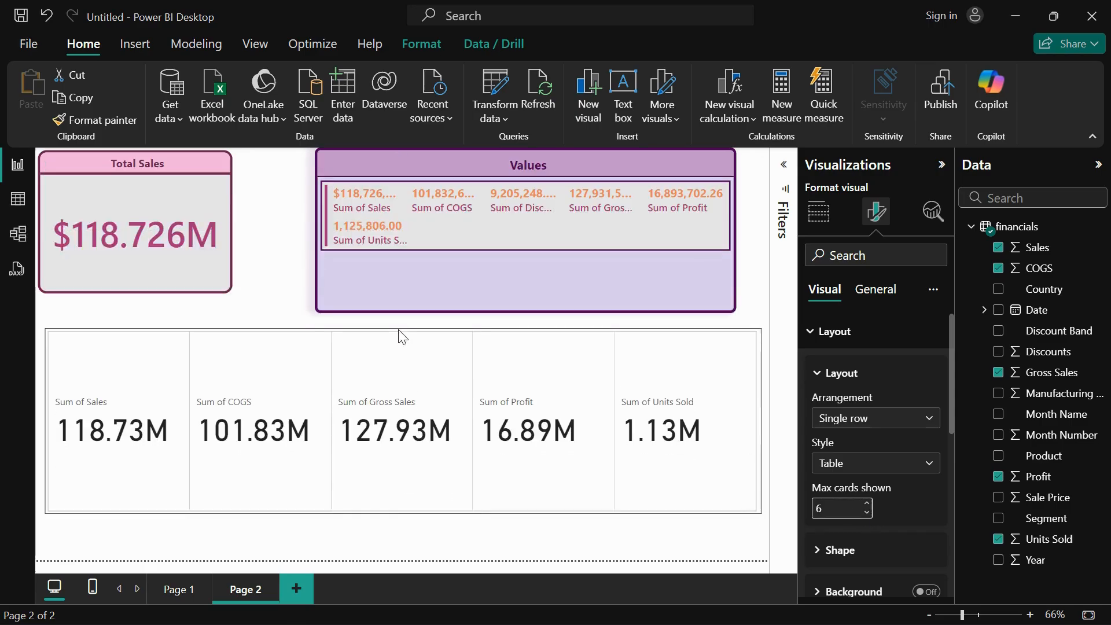
Step: Try a custom 9 px top left corner in the layout's shape settings, replacing it with 13 px rounded corners throughout
scroll(891, 466, down, 3)
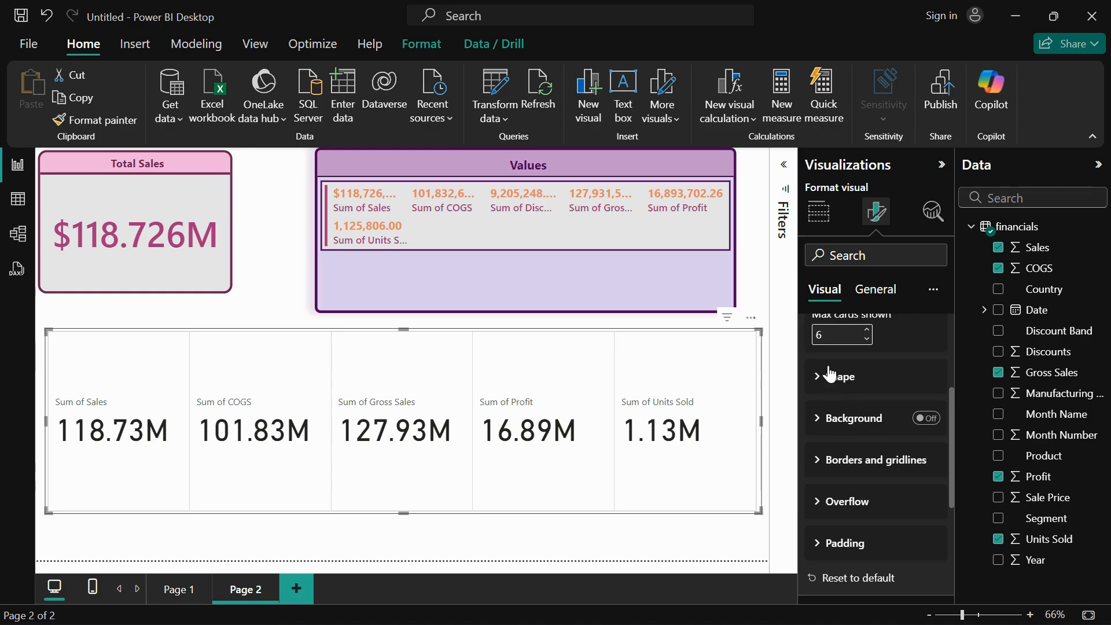
click(831, 377)
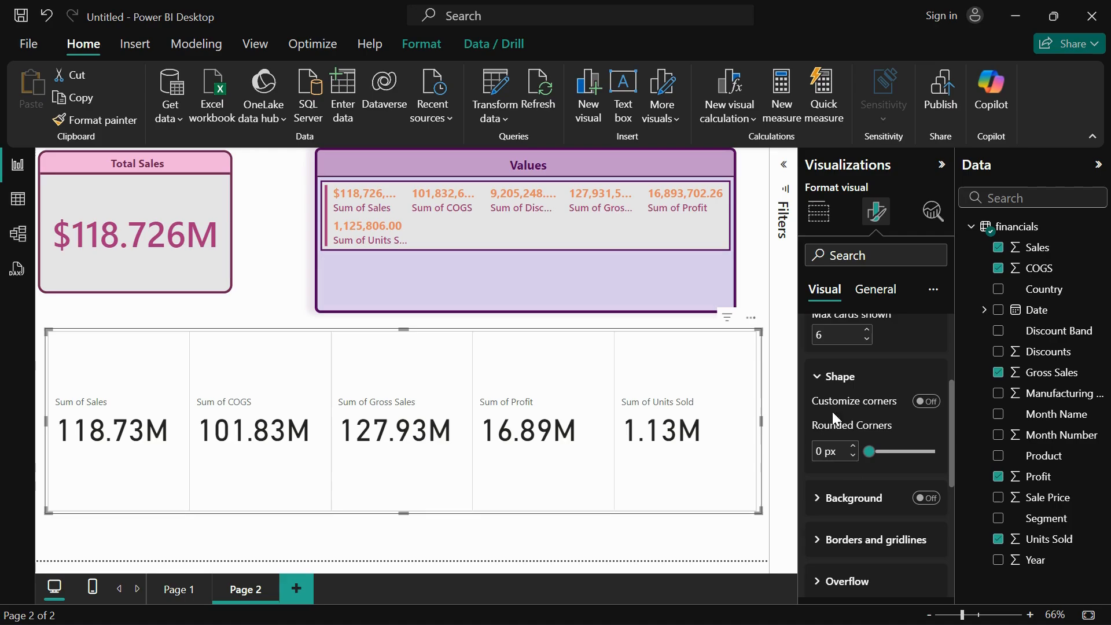
click(927, 401)
drag(866, 453, 881, 452)
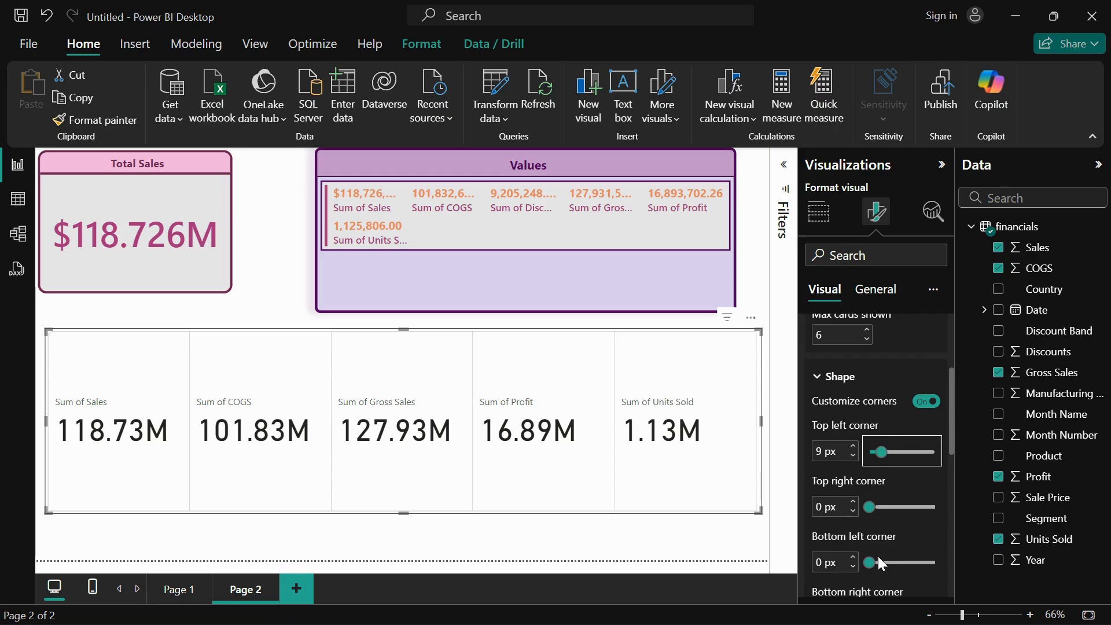
scroll(881, 544, down, 1)
scroll(894, 497, up, 3)
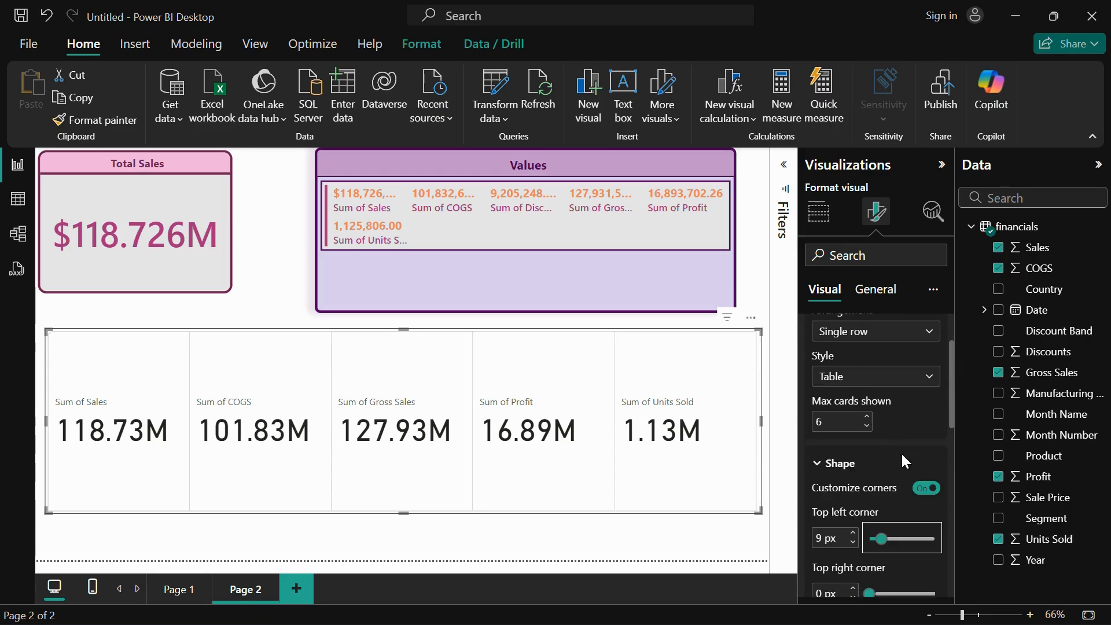
click(924, 489)
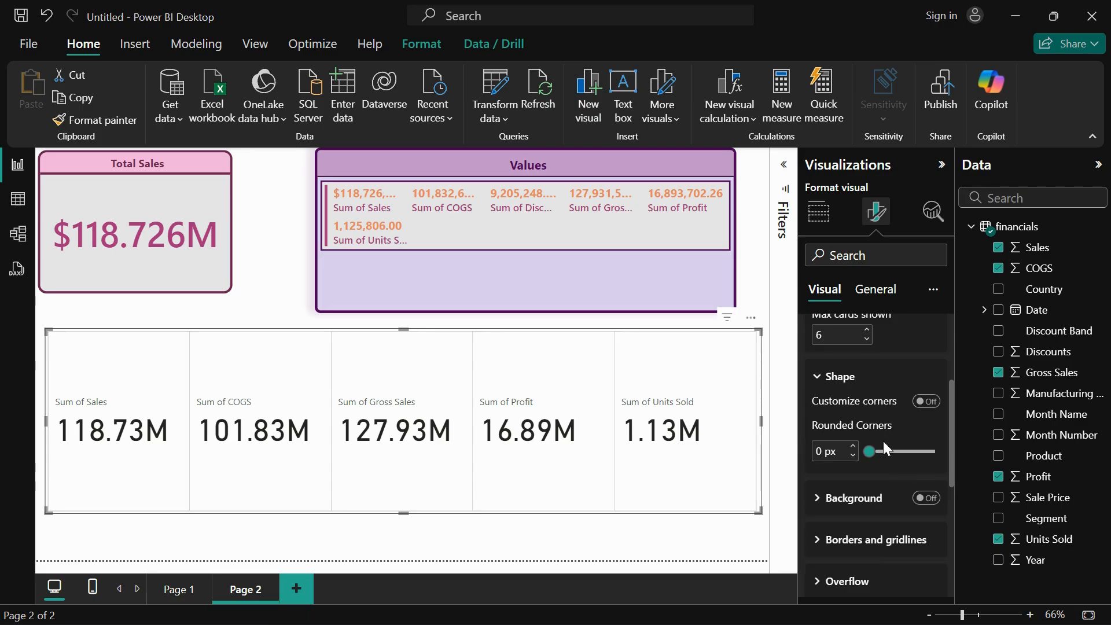
drag(868, 445, 886, 451)
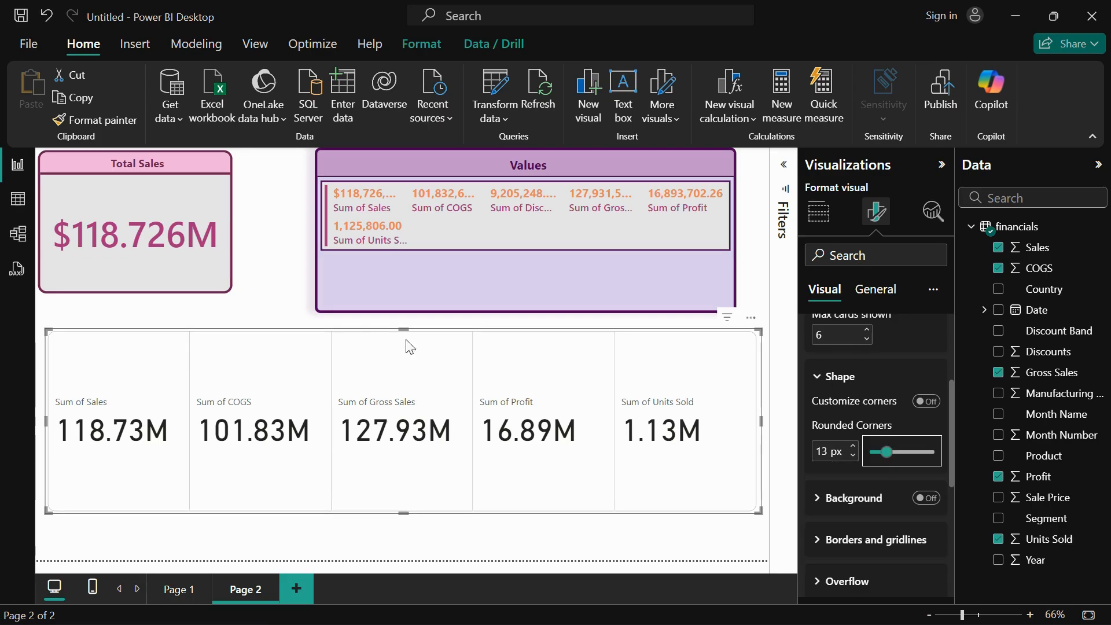
Step: Change the new card visual's layout style to Cards and look over the options this style offers
scroll(870, 405, up, 3)
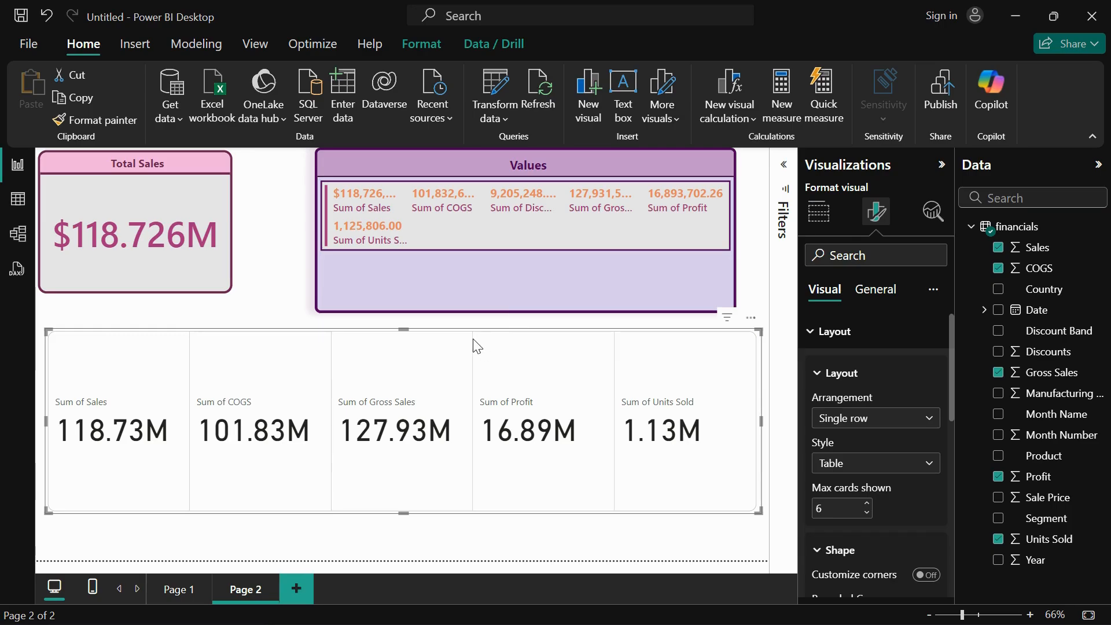
click(864, 468)
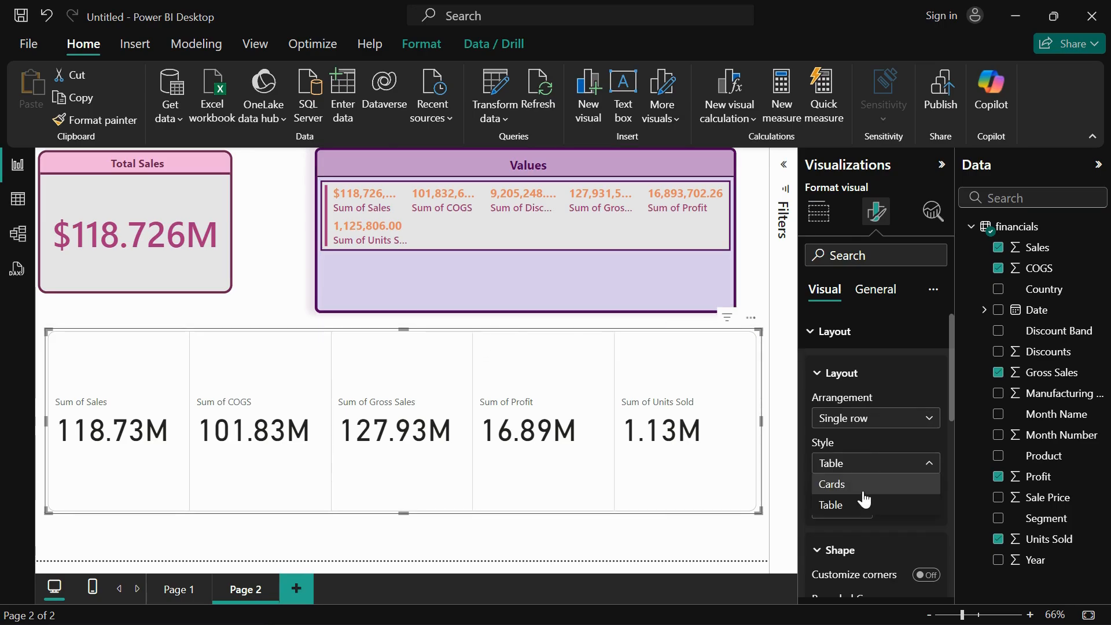
click(862, 485)
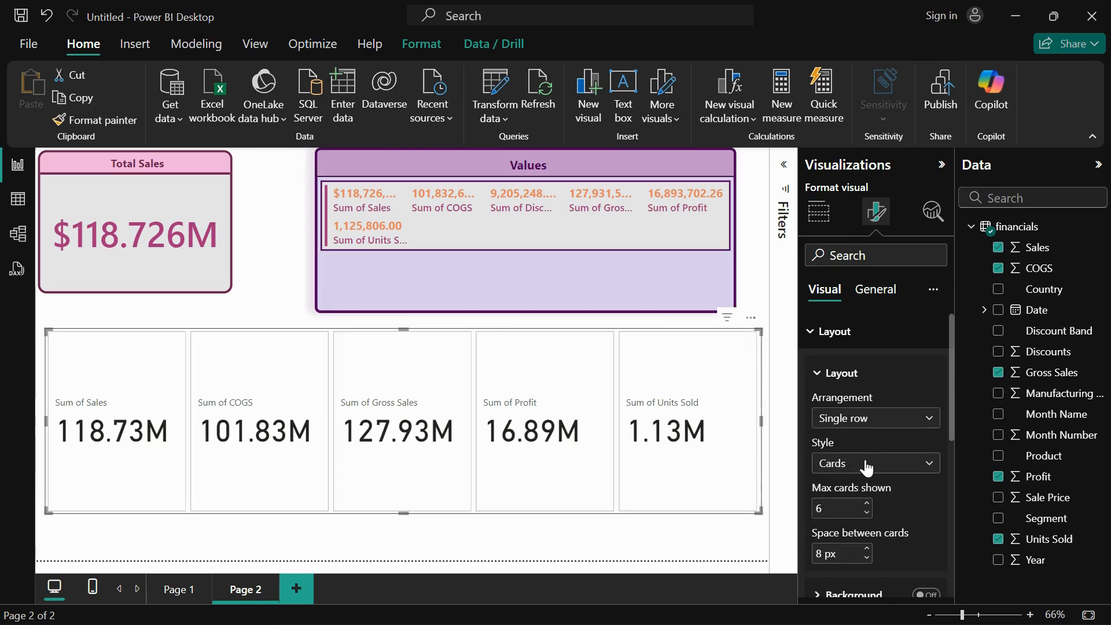
scroll(868, 463, down, 3)
scroll(863, 408, up, 2)
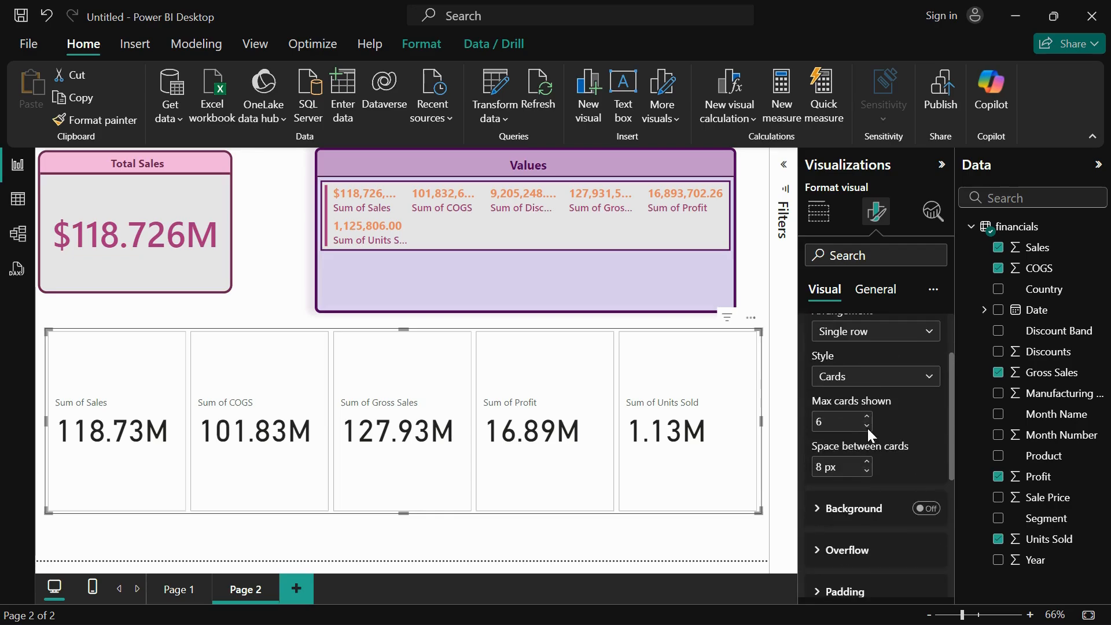
scroll(874, 406, up, 2)
scroll(875, 401, down, 2)
scroll(875, 401, up, 2)
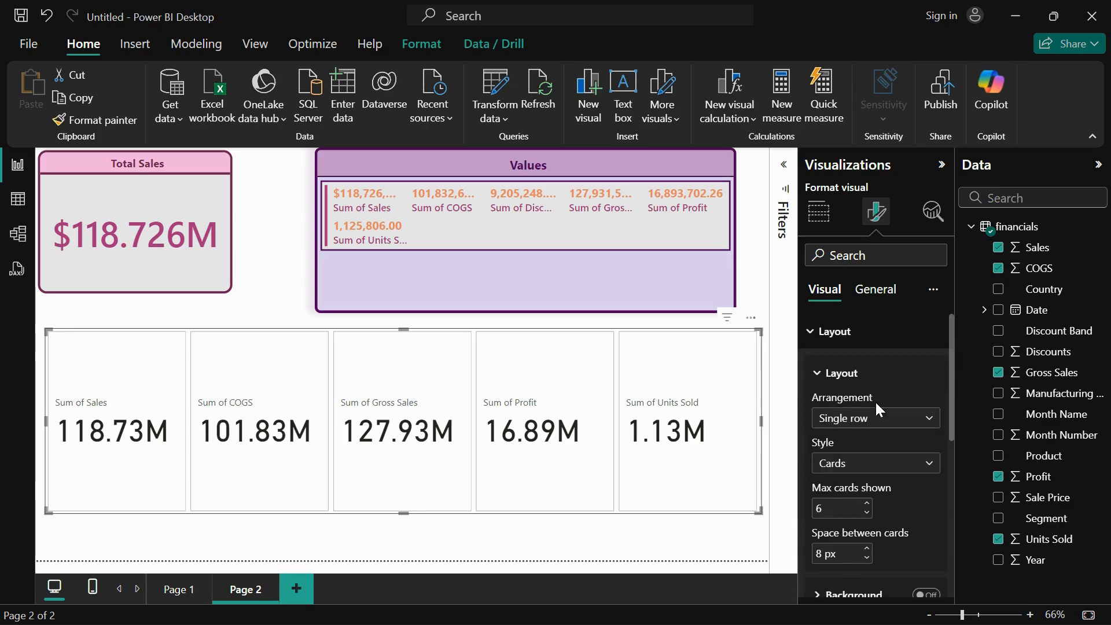
Step: Turn on the layout background with a light blue color and lower the new card visual's upper edge slightly
scroll(875, 399, down, 3)
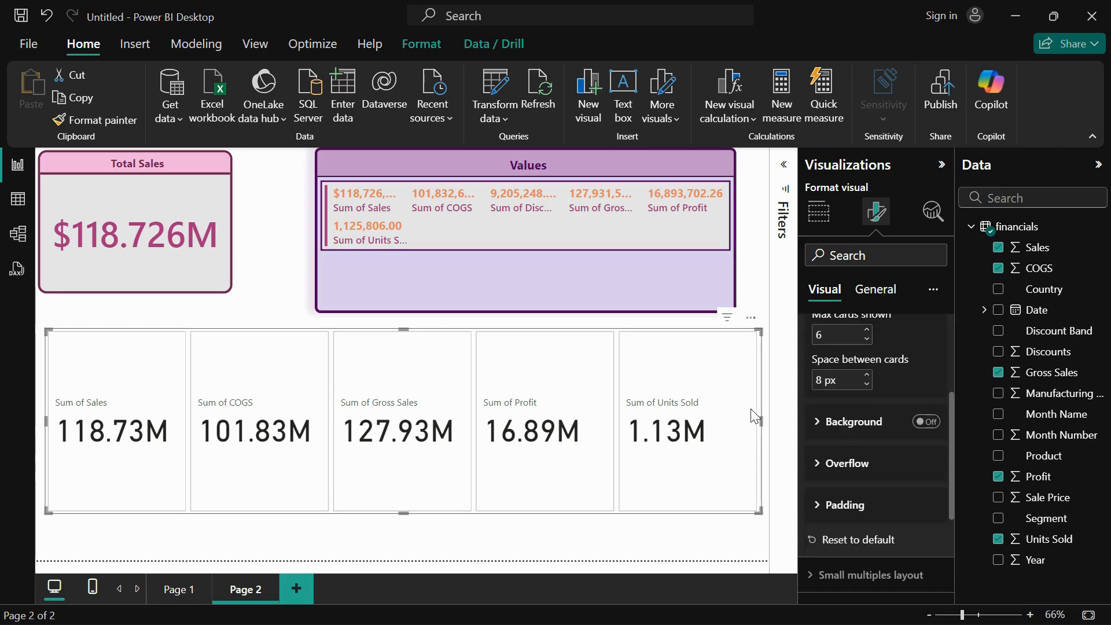
click(835, 425)
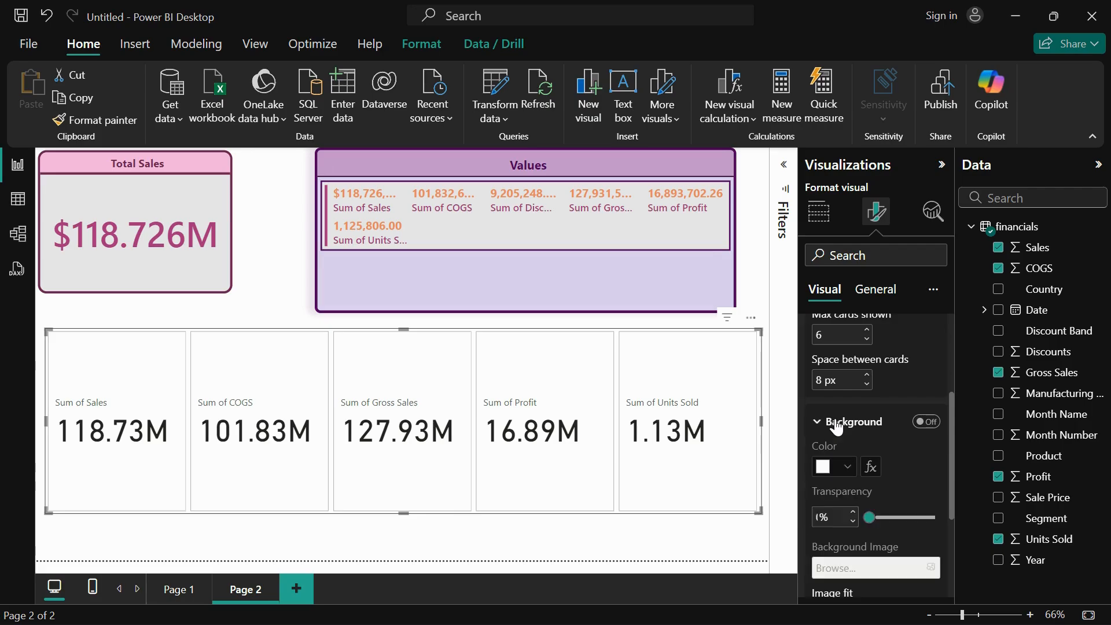
scroll(869, 433, down, 2)
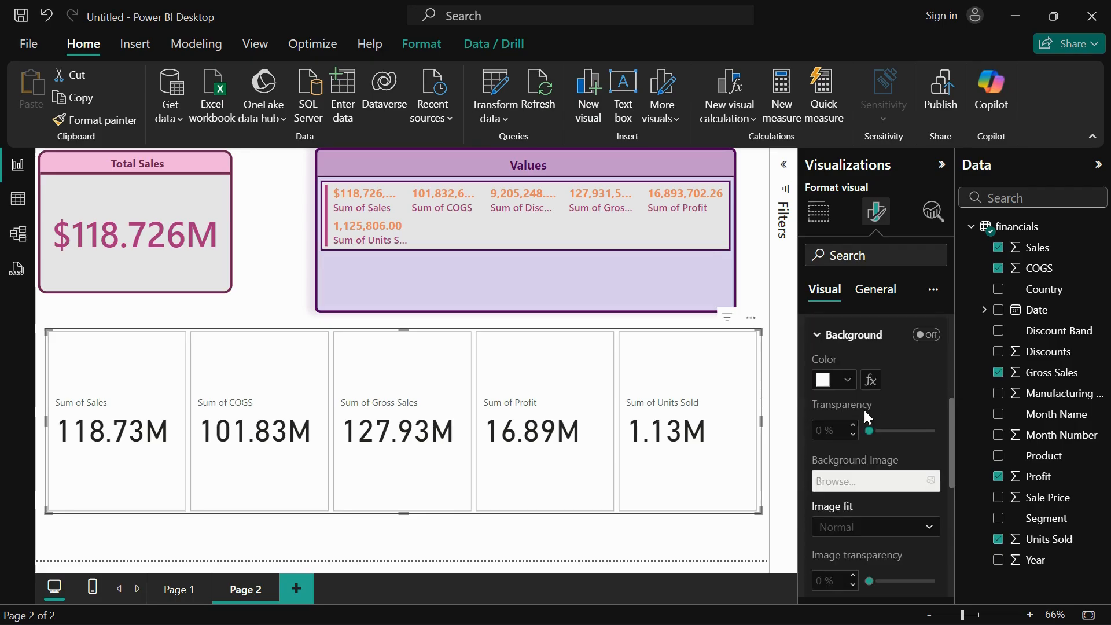
click(926, 336)
click(851, 379)
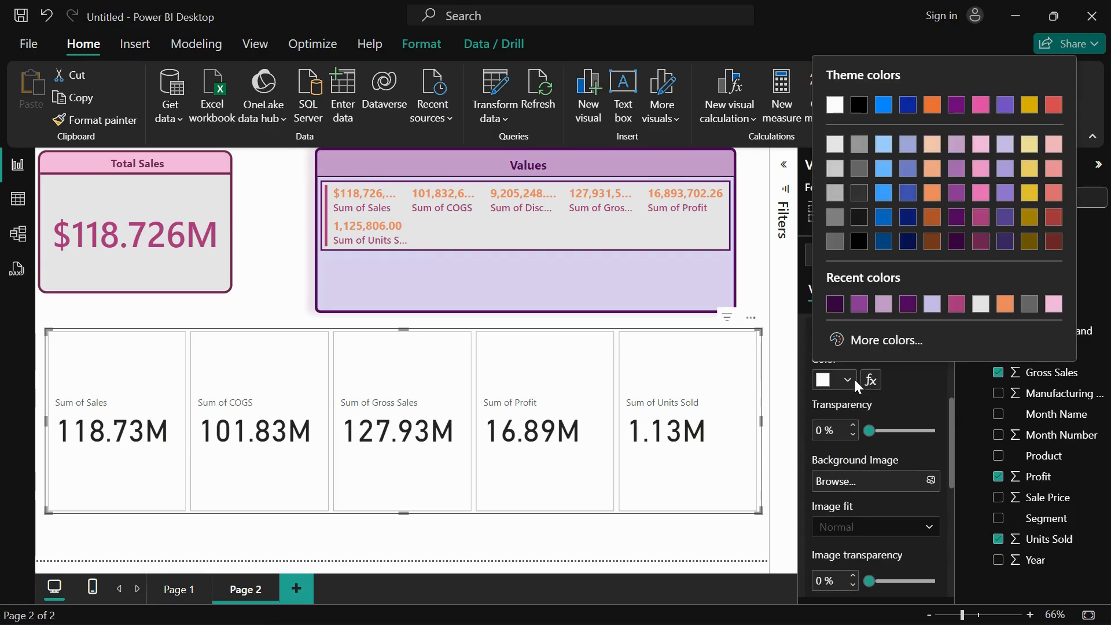
click(883, 144)
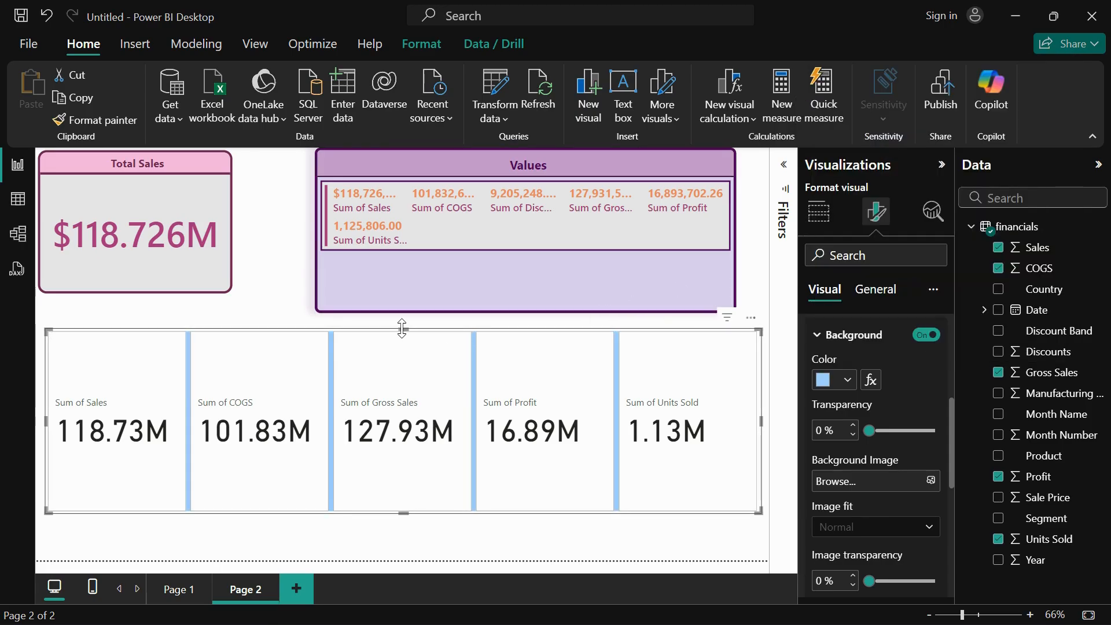
mouse_move(404, 330)
mouse_down()
mouse_move(403, 282)
mouse_move(403, 337)
mouse_up()
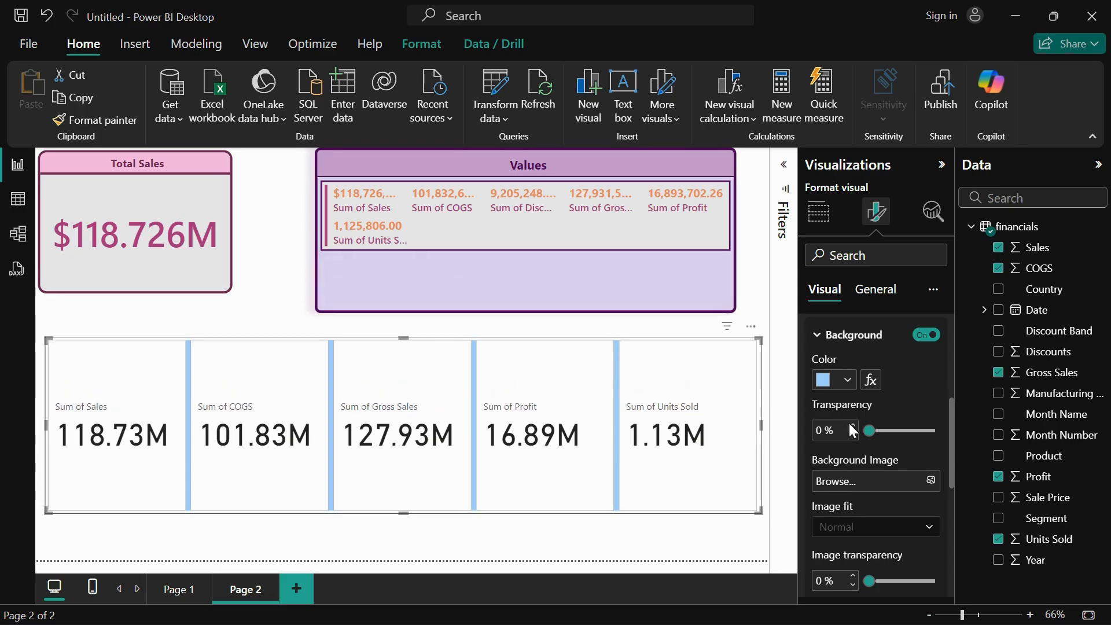
Step: Try adjusting the background transparency, leave it at 0%, and turn the layout background off
drag(868, 426, 853, 459)
scroll(872, 497, down, 2)
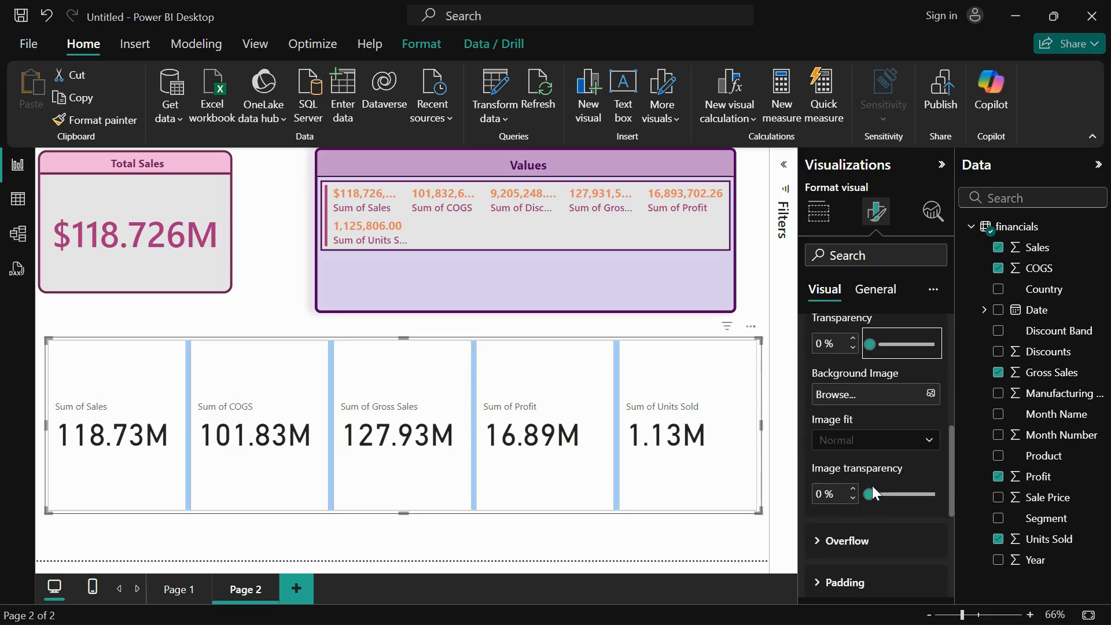
scroll(873, 485, up, 3)
scroll(873, 485, down, 3)
scroll(871, 362, up, 2)
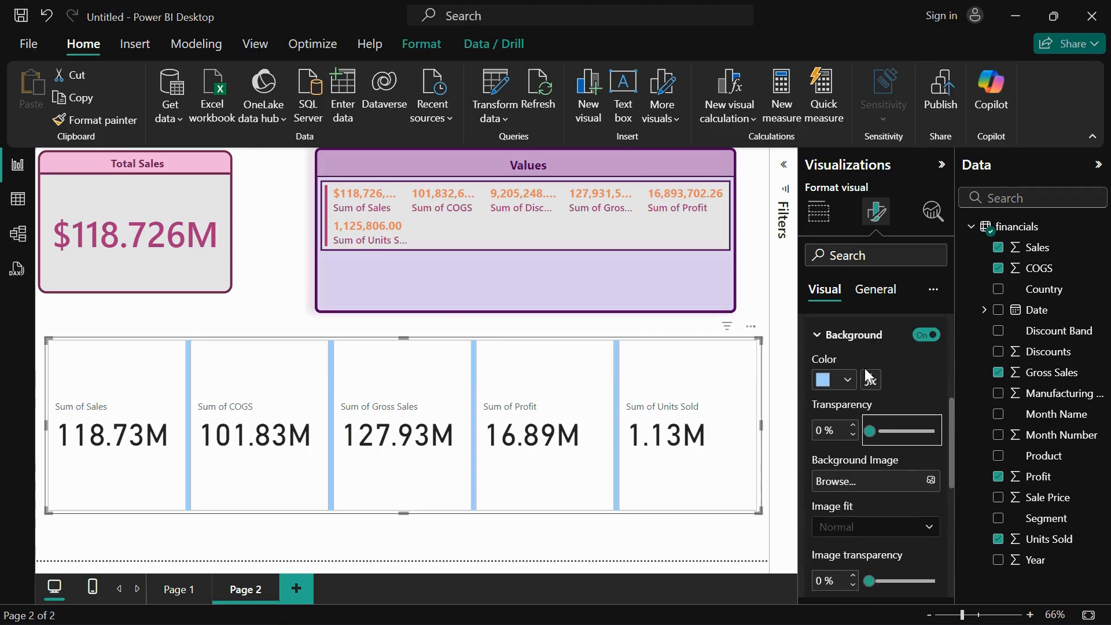
scroll(913, 344, down, 2)
scroll(914, 345, up, 2)
click(924, 340)
Step: Set the upper padding of the new card visual's layout to 5 px
scroll(865, 467, down, 3)
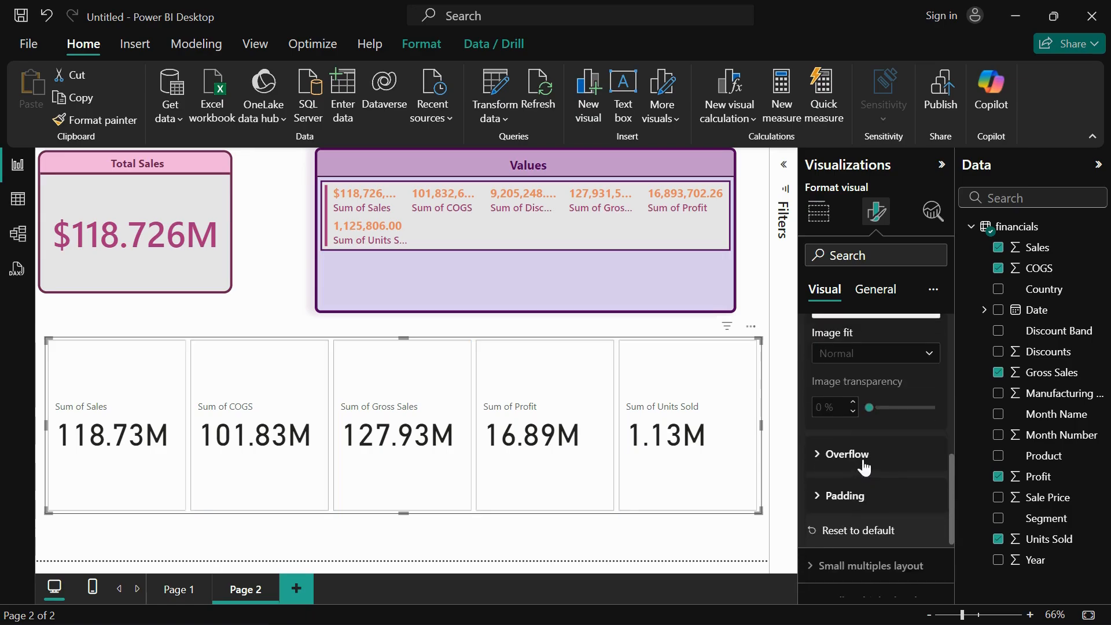
scroll(865, 467, down, 2)
click(848, 423)
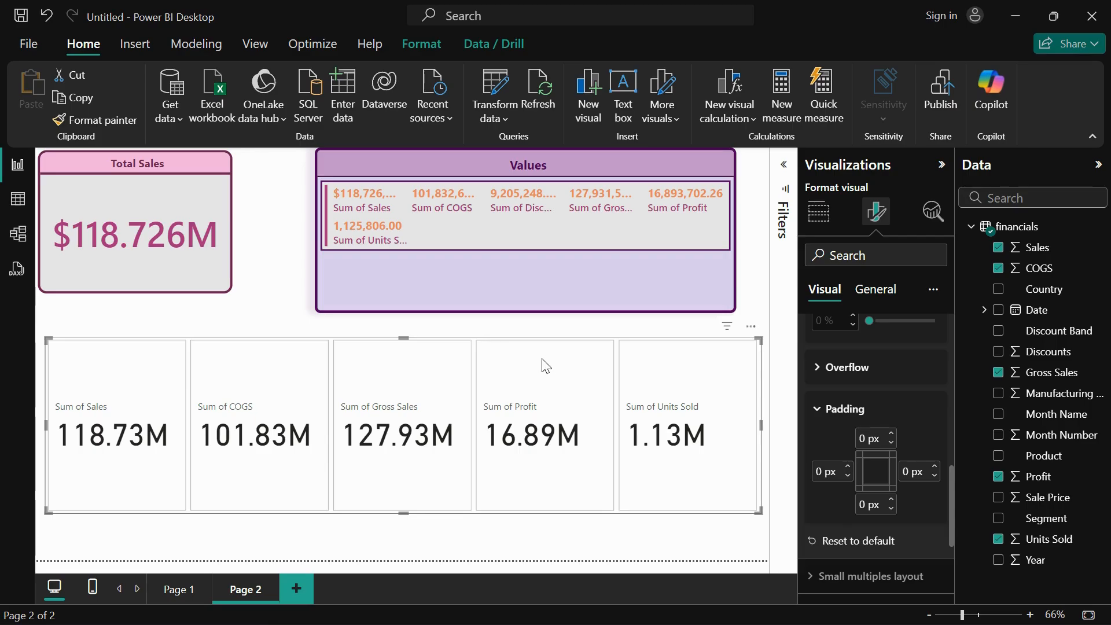
click(863, 438)
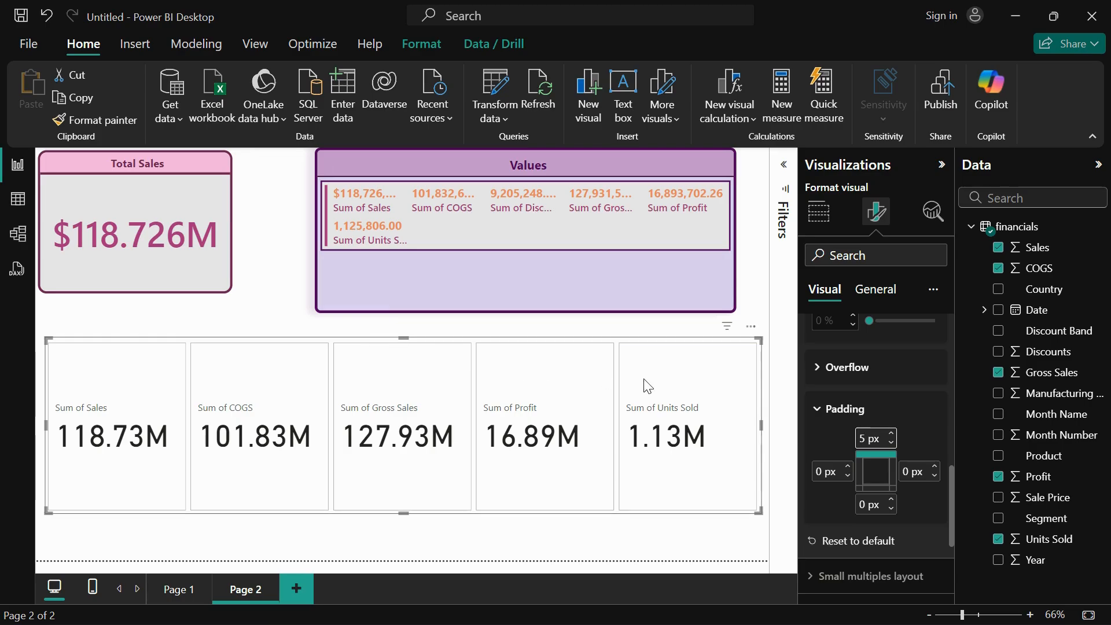
click(909, 472)
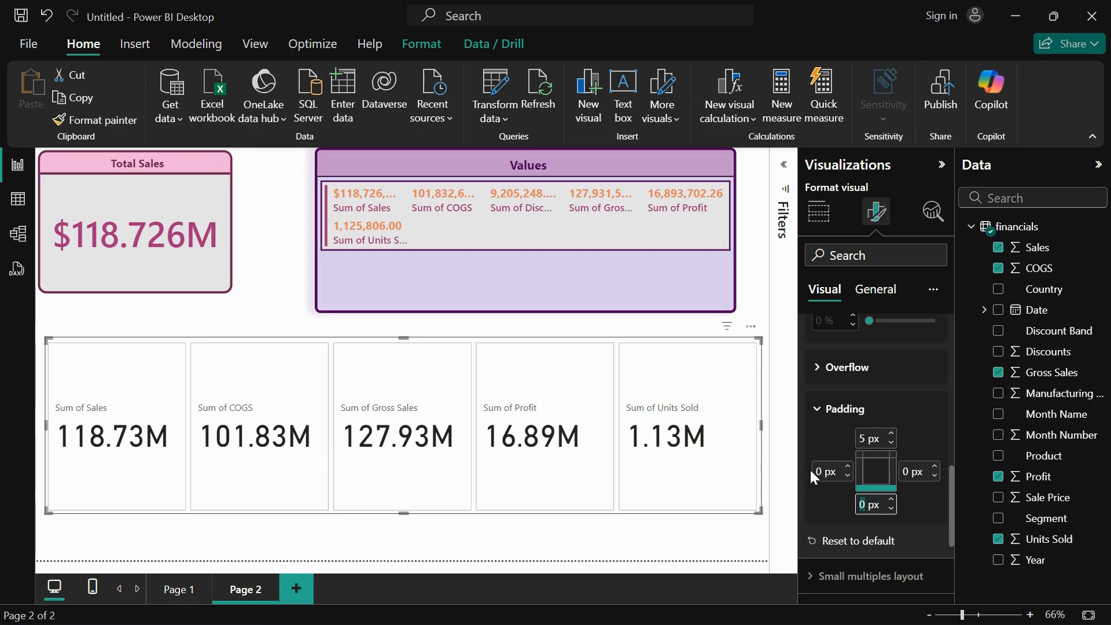
Step: Reset the new card visual's layout settings to default and set the maximum cards shown to 5
scroll(886, 472, down, 3)
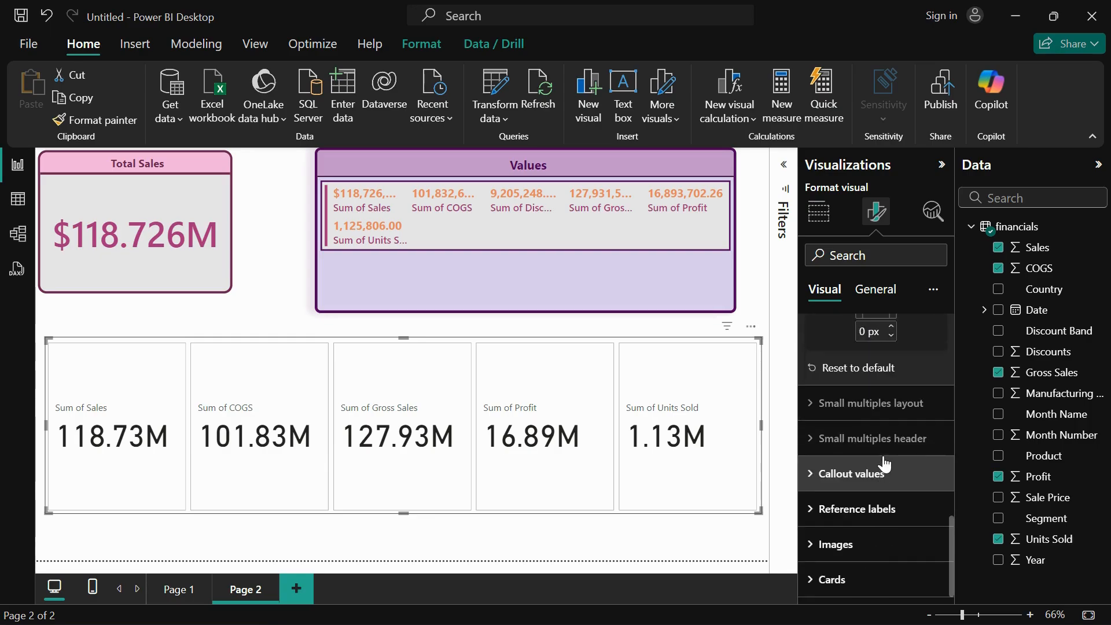
click(858, 371)
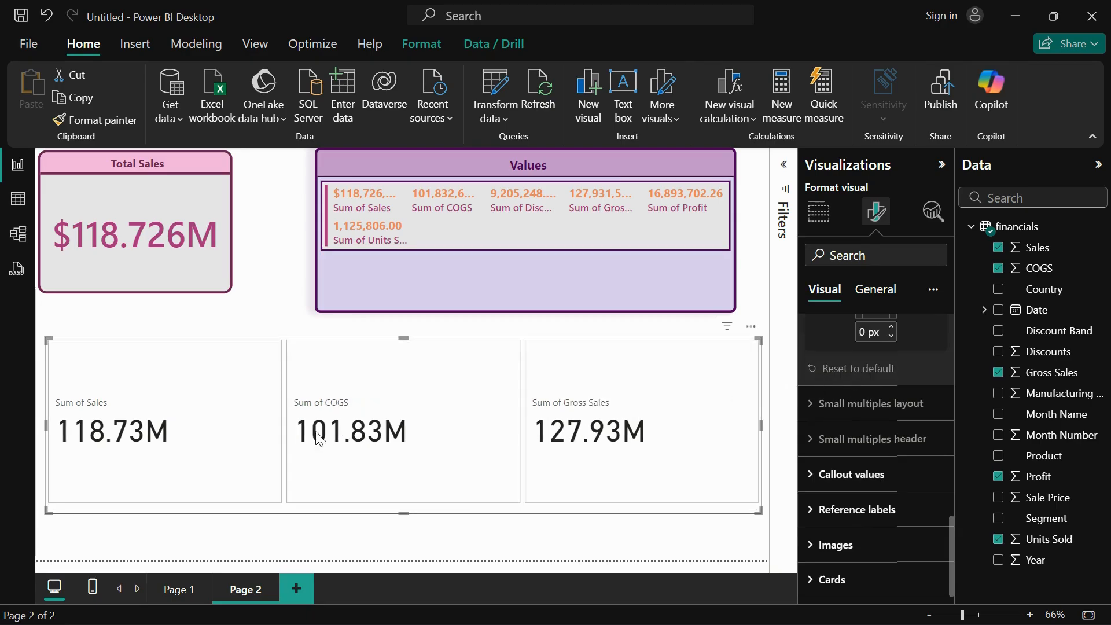
scroll(880, 418, up, 8)
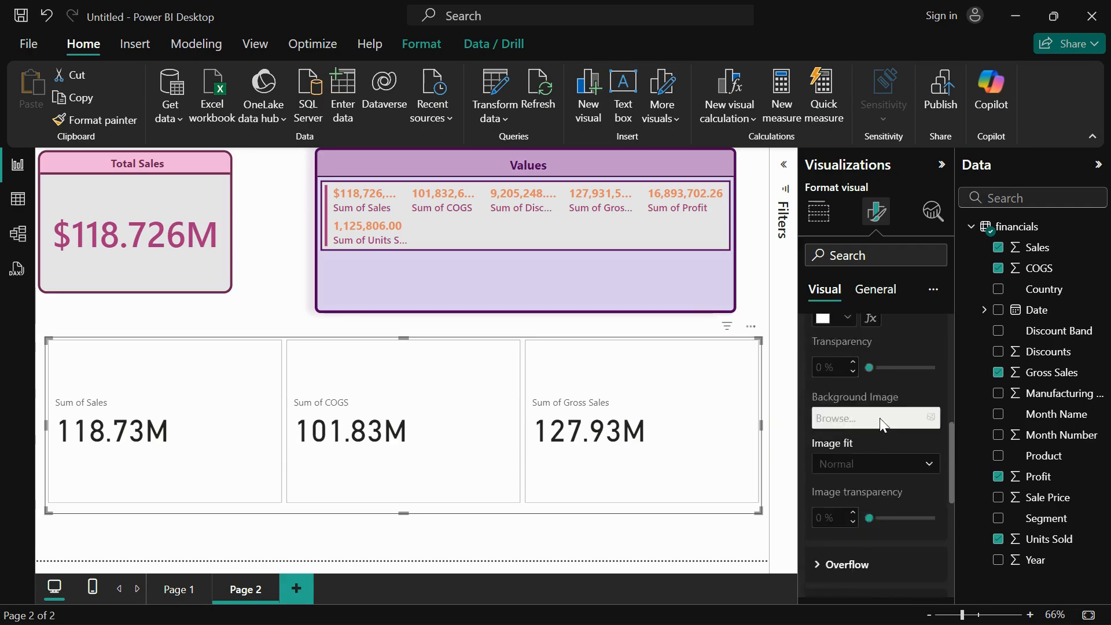
scroll(880, 417, up, 3)
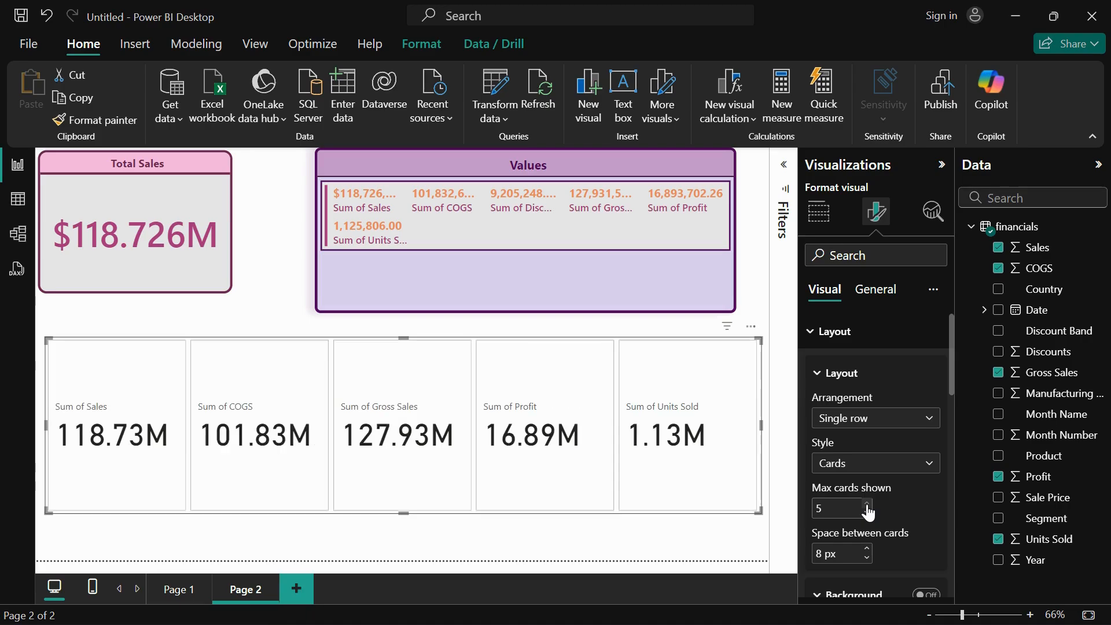
Step: In the callout values settings for all series, turn the values off
scroll(929, 470, down, 7)
scroll(925, 468, down, 2)
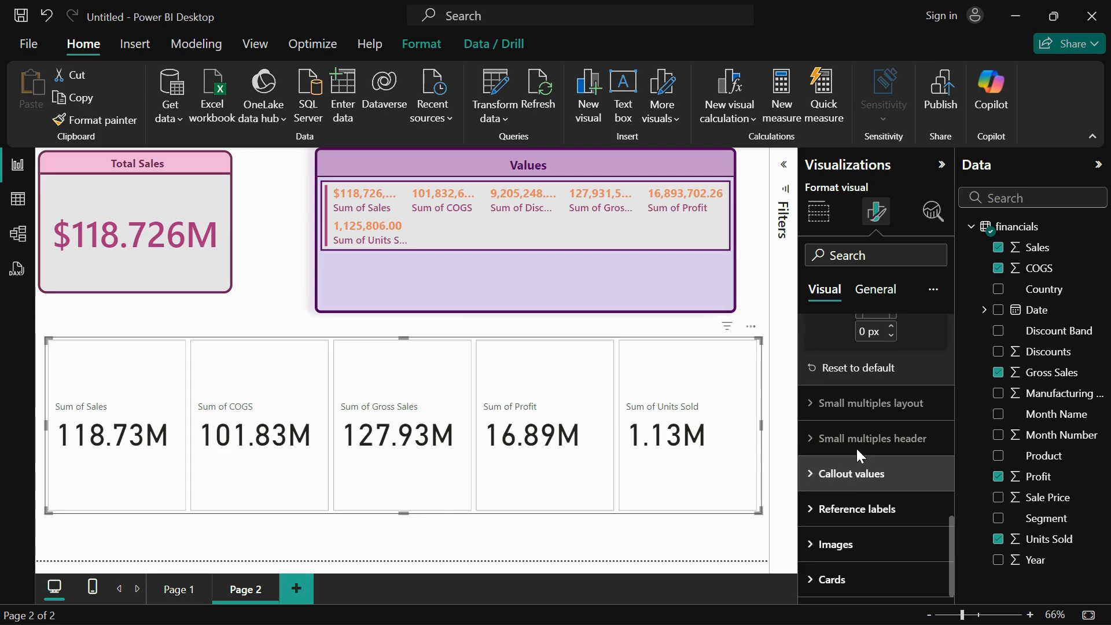
click(854, 465)
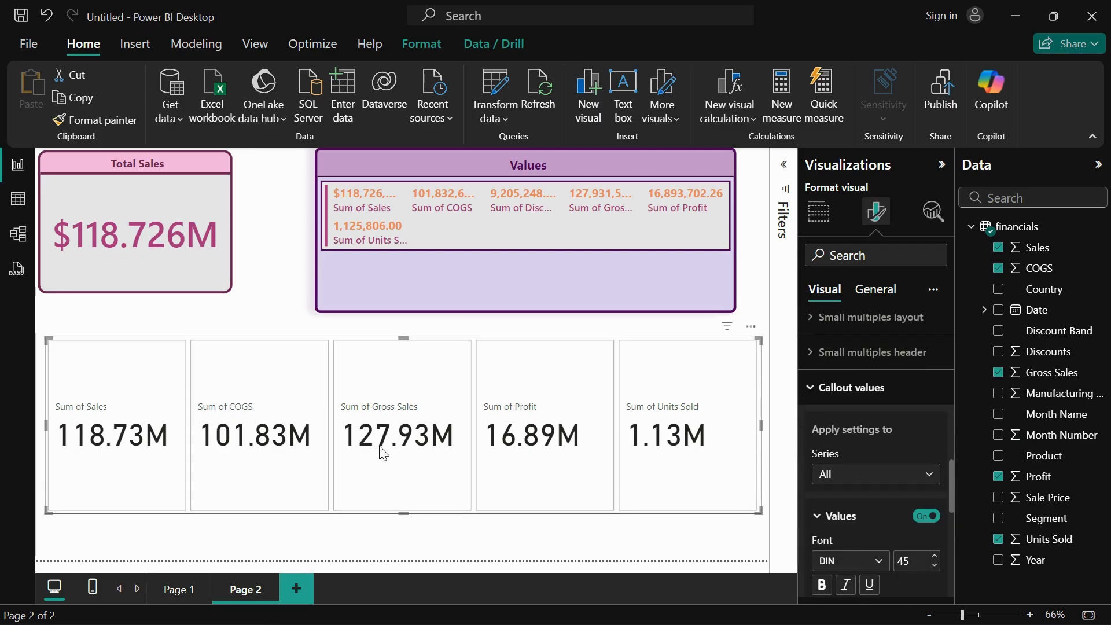
click(927, 515)
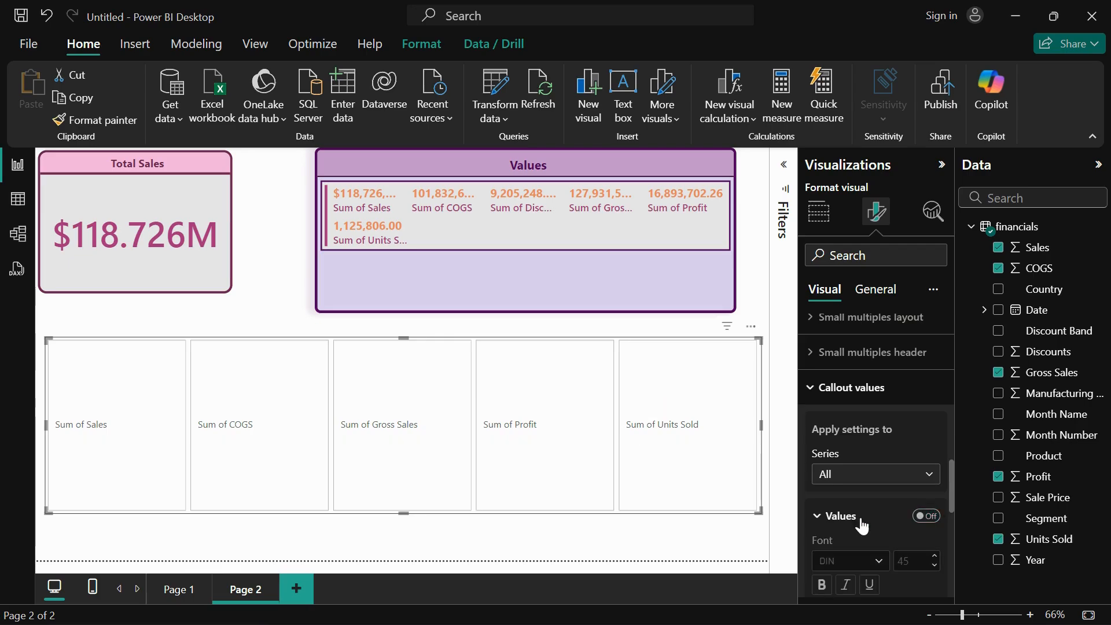
Step: Turn the callout values back on for all series in the new card visual
click(927, 515)
scroll(931, 515, down, 3)
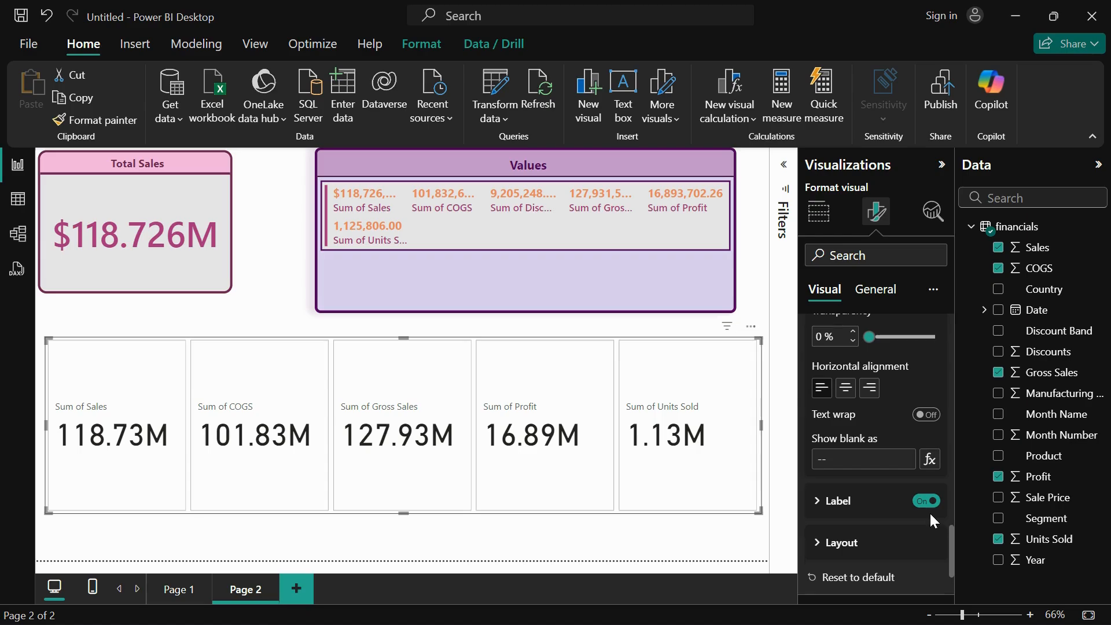
scroll(929, 520, up, 5)
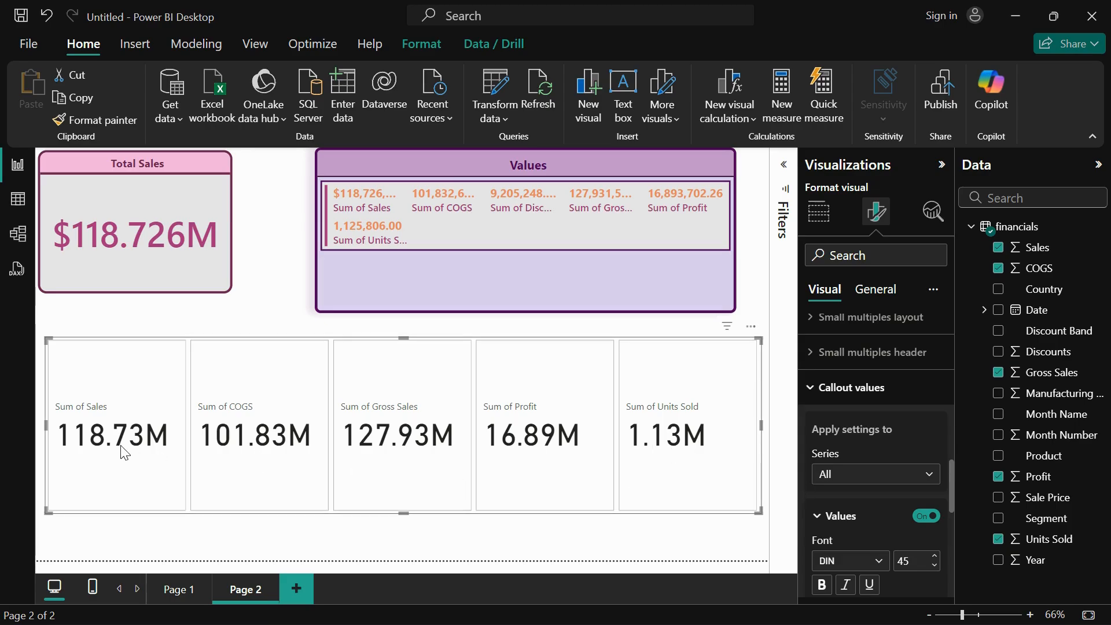
Step: Apply the callout value settings to the Sum of Sales series and set its value color to light orange
click(828, 478)
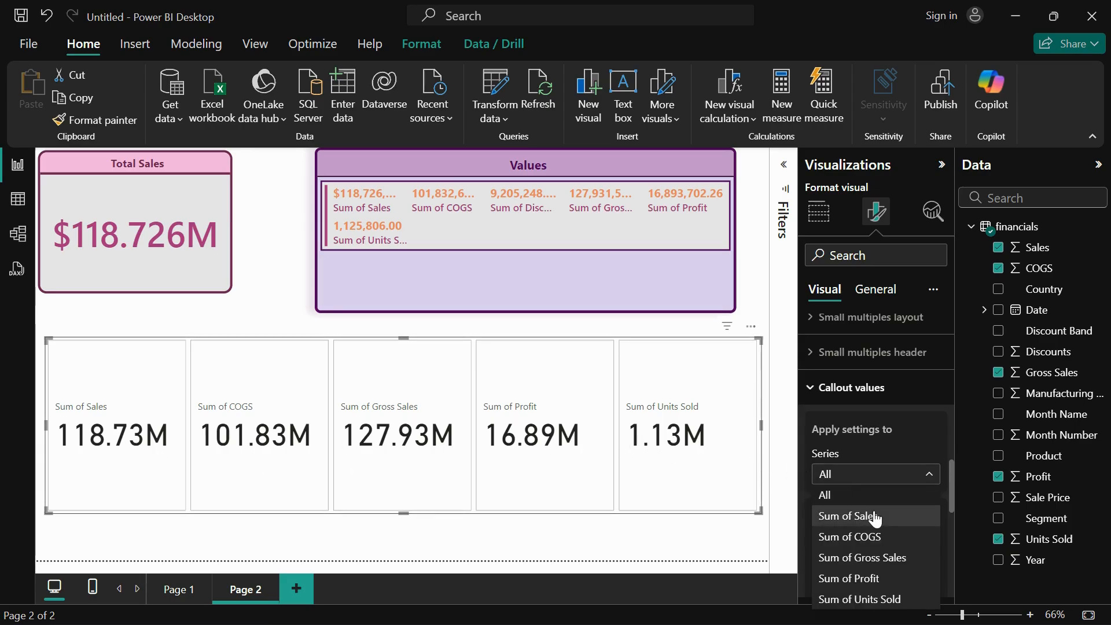
click(873, 520)
scroll(869, 412, down, 3)
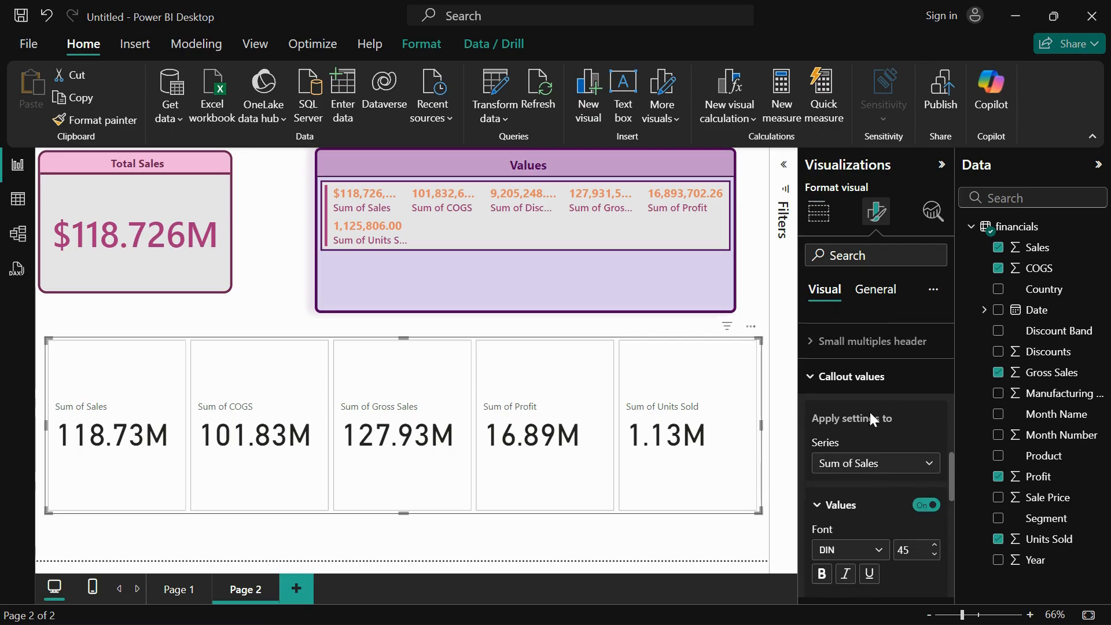
scroll(863, 490, down, 5)
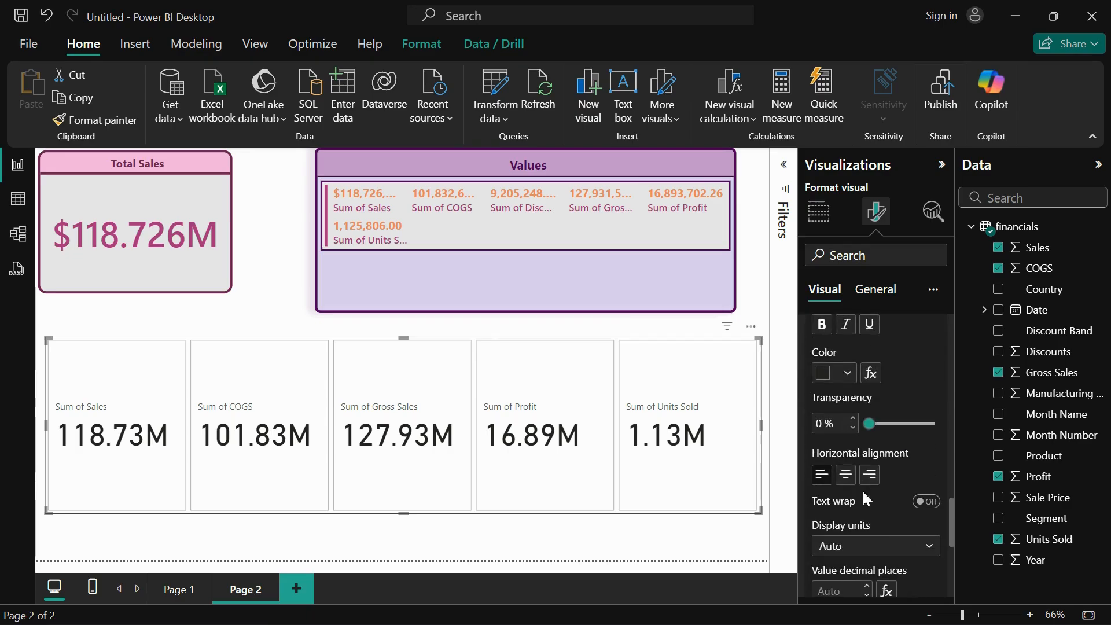
scroll(862, 489, up, 5)
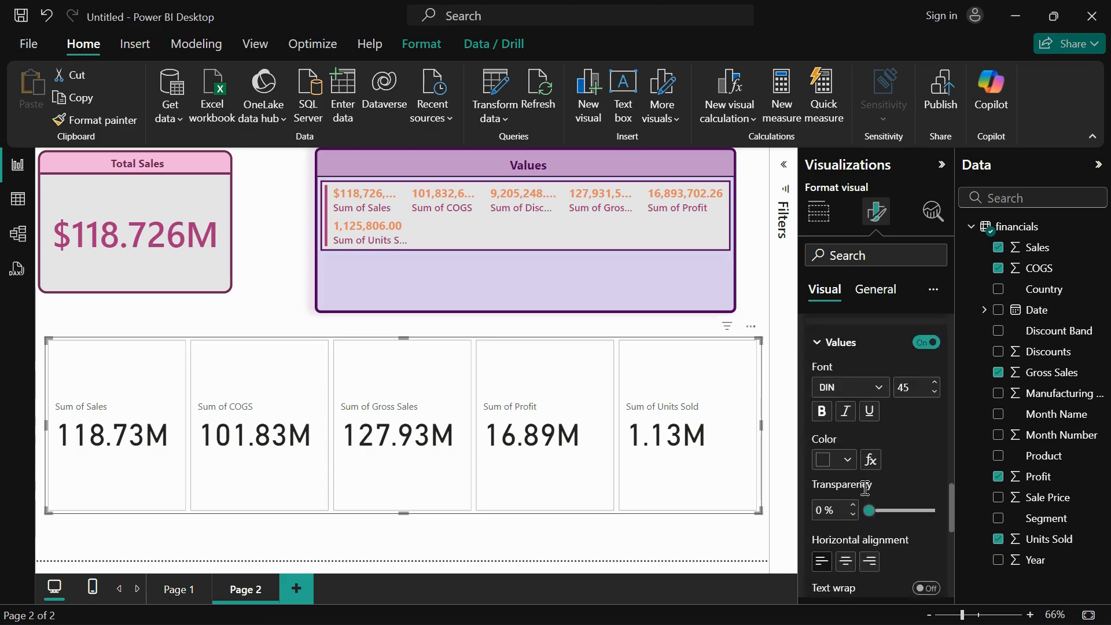
scroll(856, 530, down, 2)
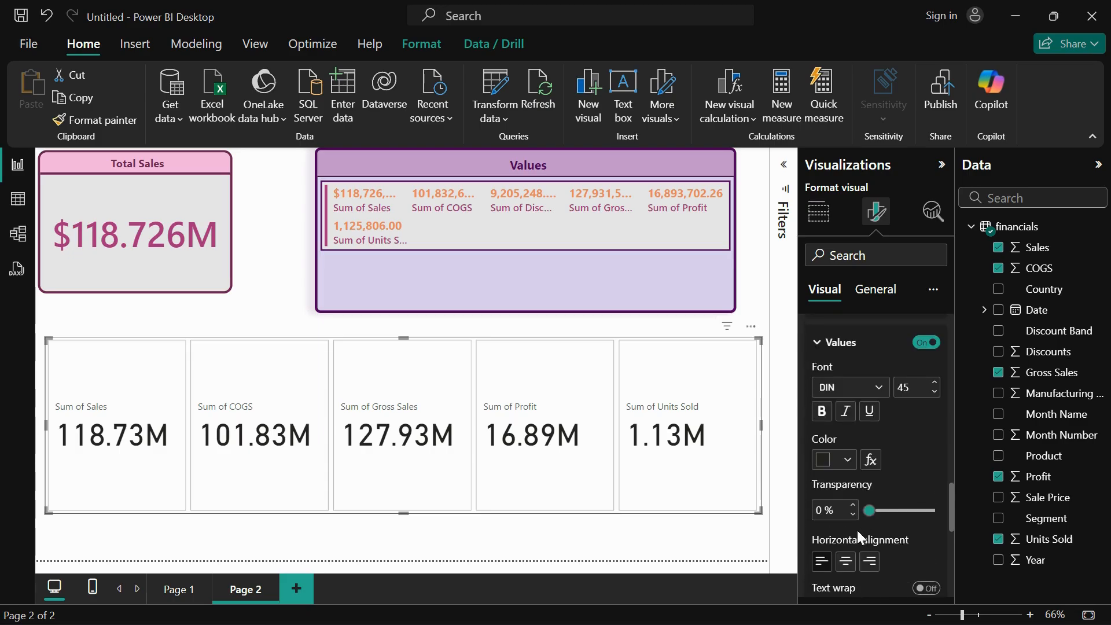
click(842, 459)
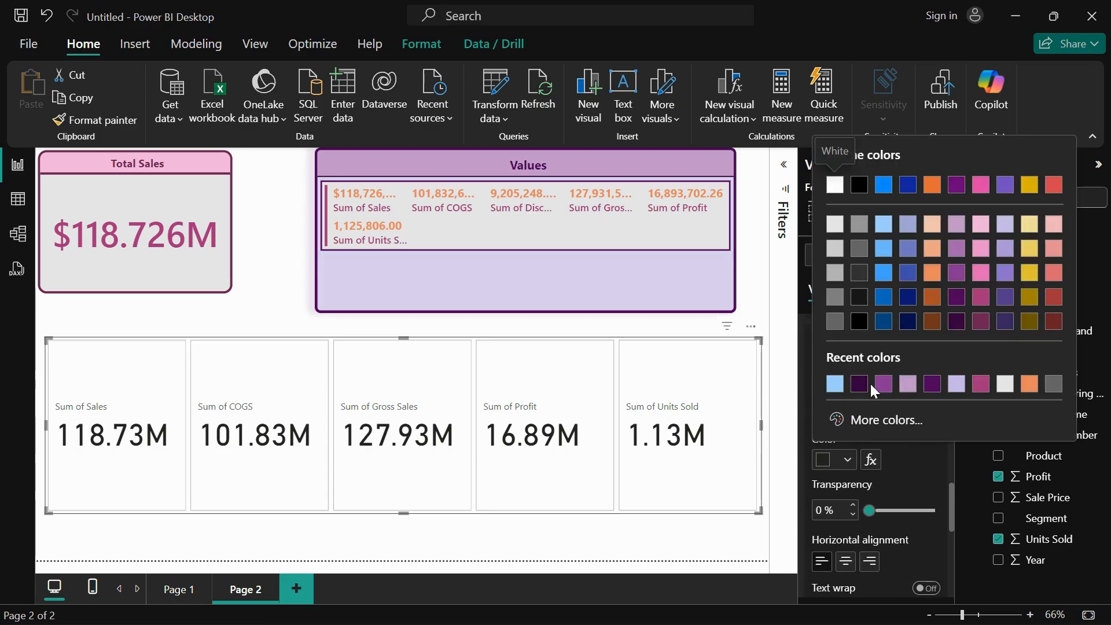
click(932, 271)
Step: Set the callout value color of the Sum of COGS series to dark blue
scroll(887, 445, up, 1)
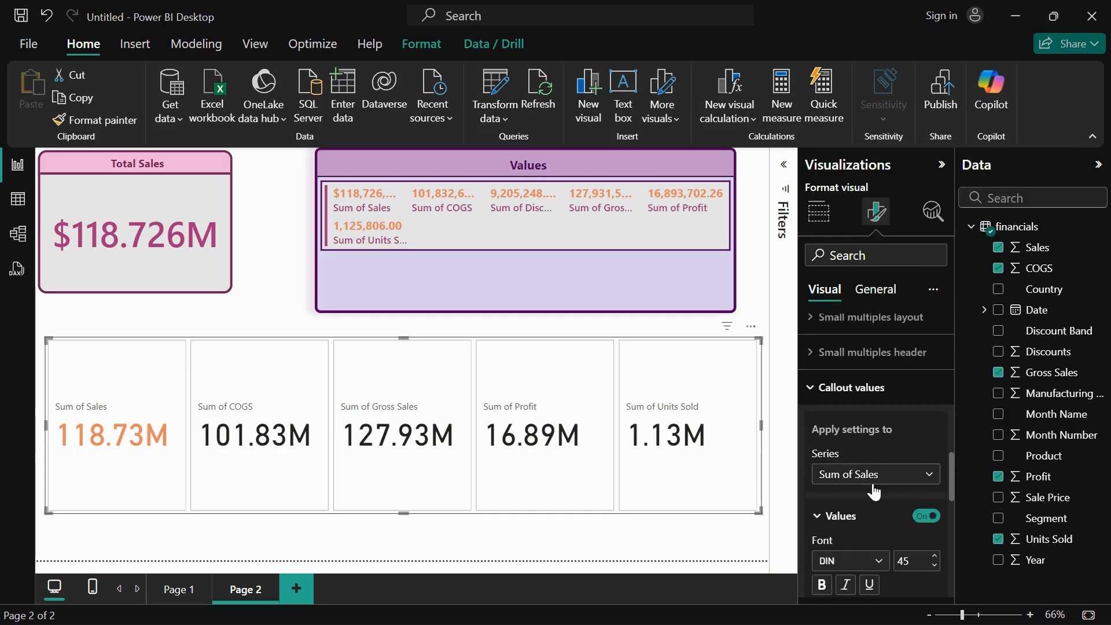
click(872, 481)
click(866, 540)
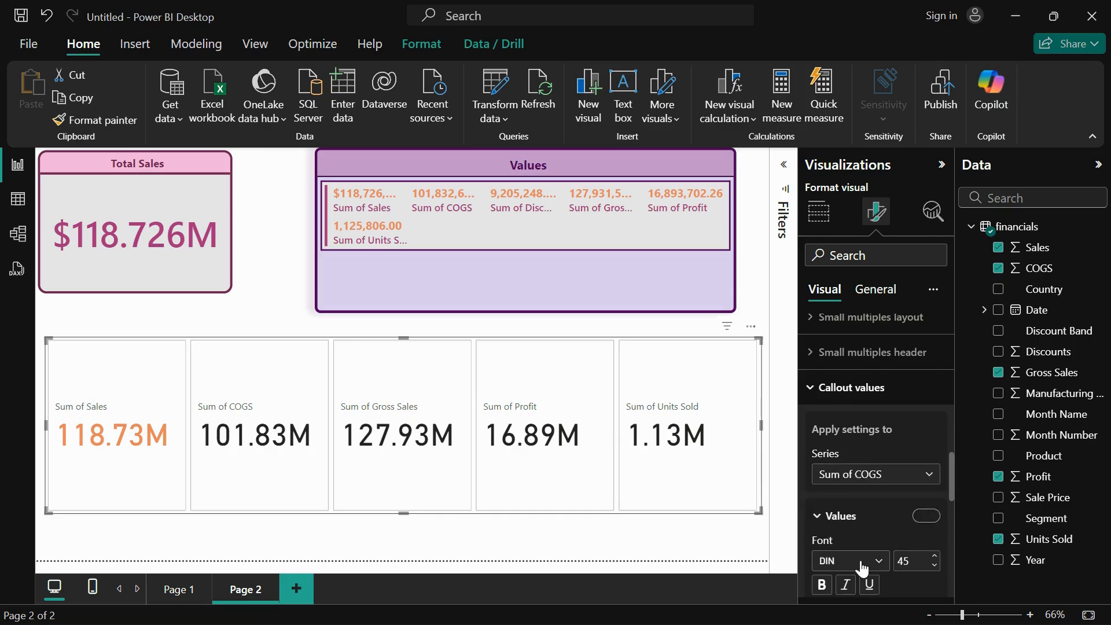
scroll(859, 556, down, 3)
click(847, 462)
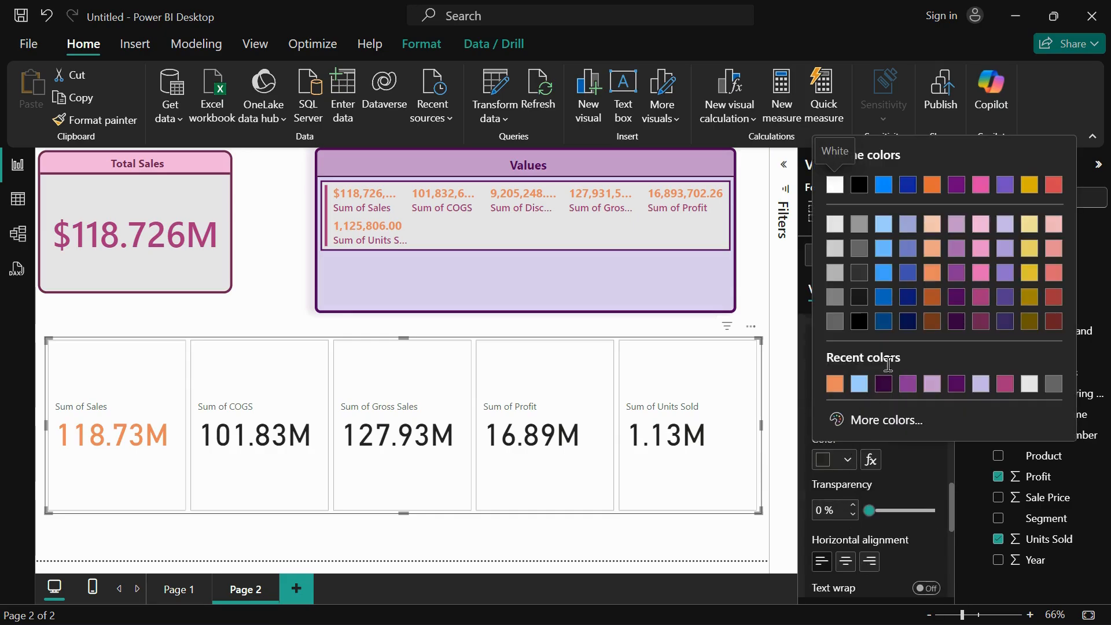
click(908, 297)
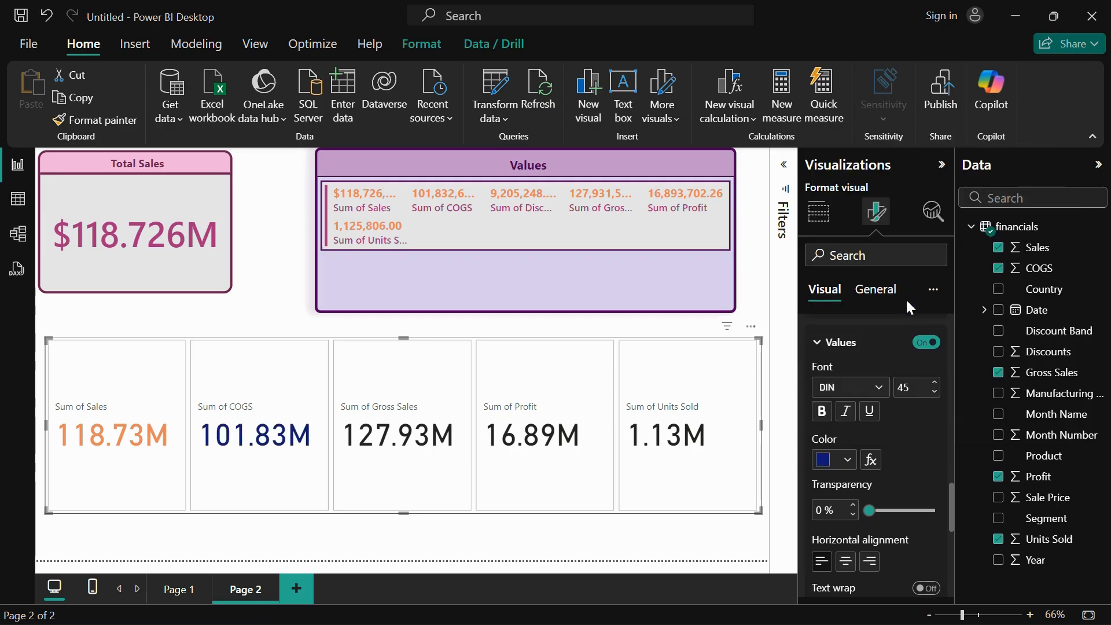
Step: Set the callout value color of the Sum of Gross Sales series to purple
scroll(905, 433, up, 2)
click(868, 393)
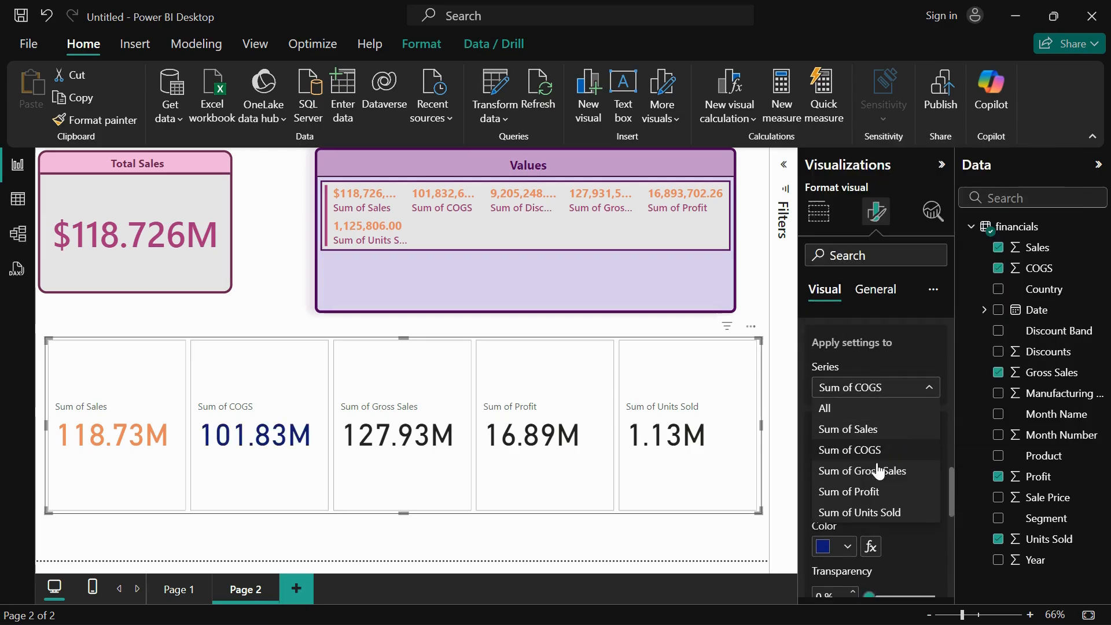
click(873, 469)
click(849, 546)
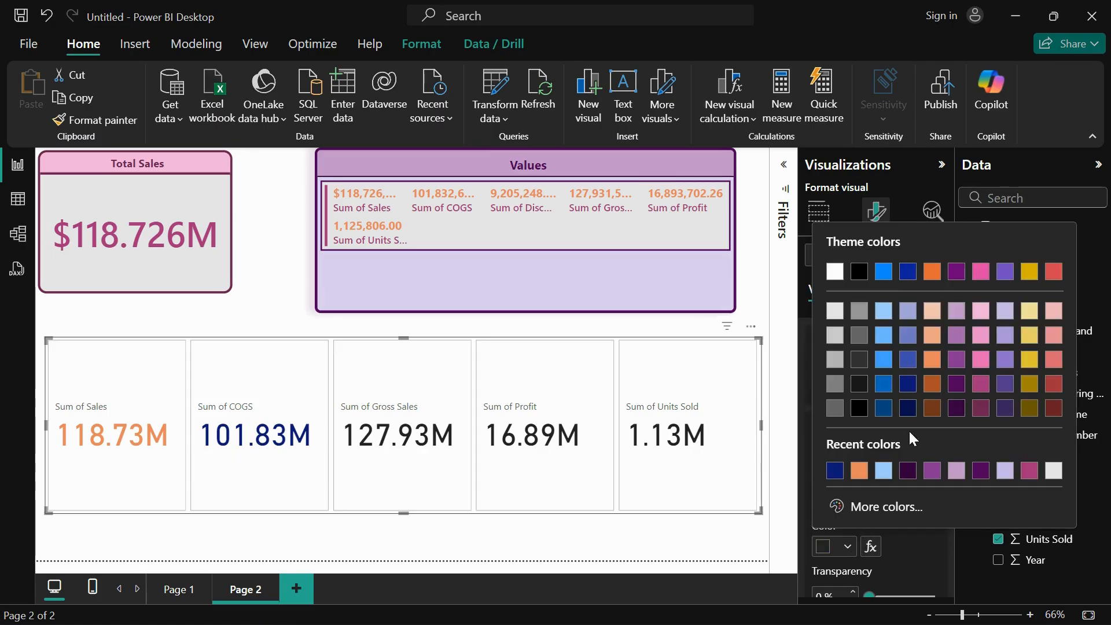
click(957, 361)
Step: Set the callout value color of the Sum of Profit series to dark red
scroll(888, 529, down, 3)
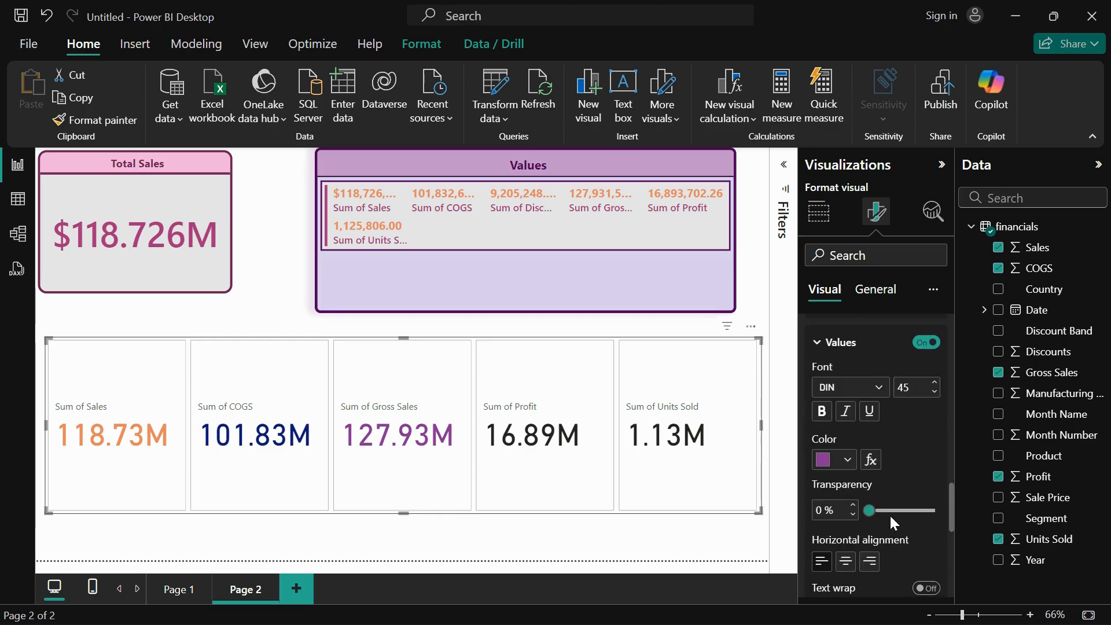
scroll(892, 515, up, 3)
click(880, 388)
click(880, 492)
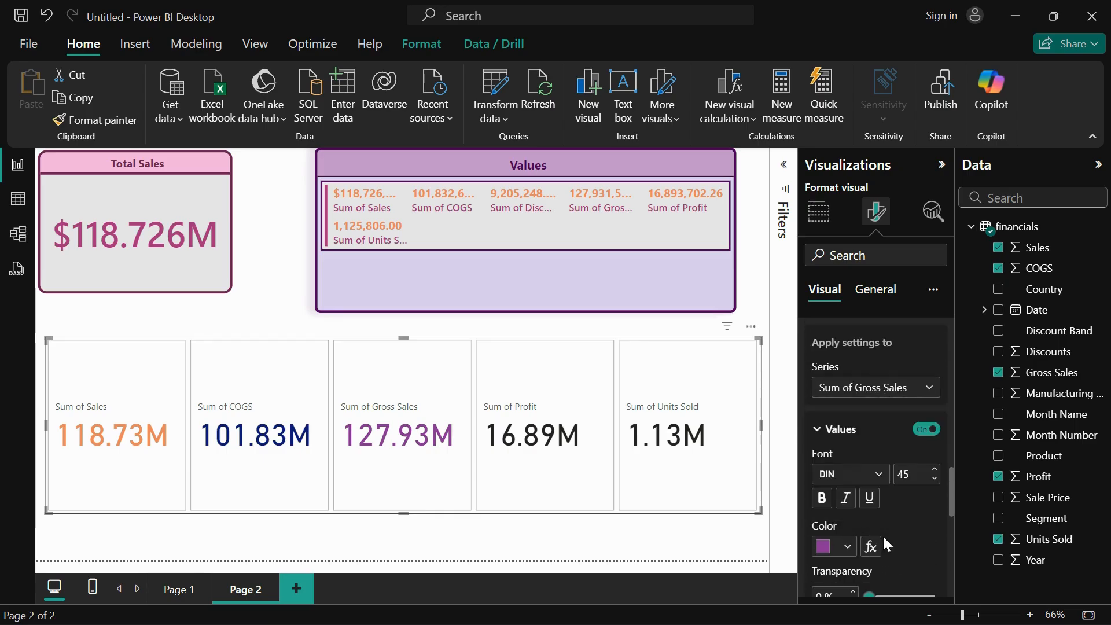
click(847, 546)
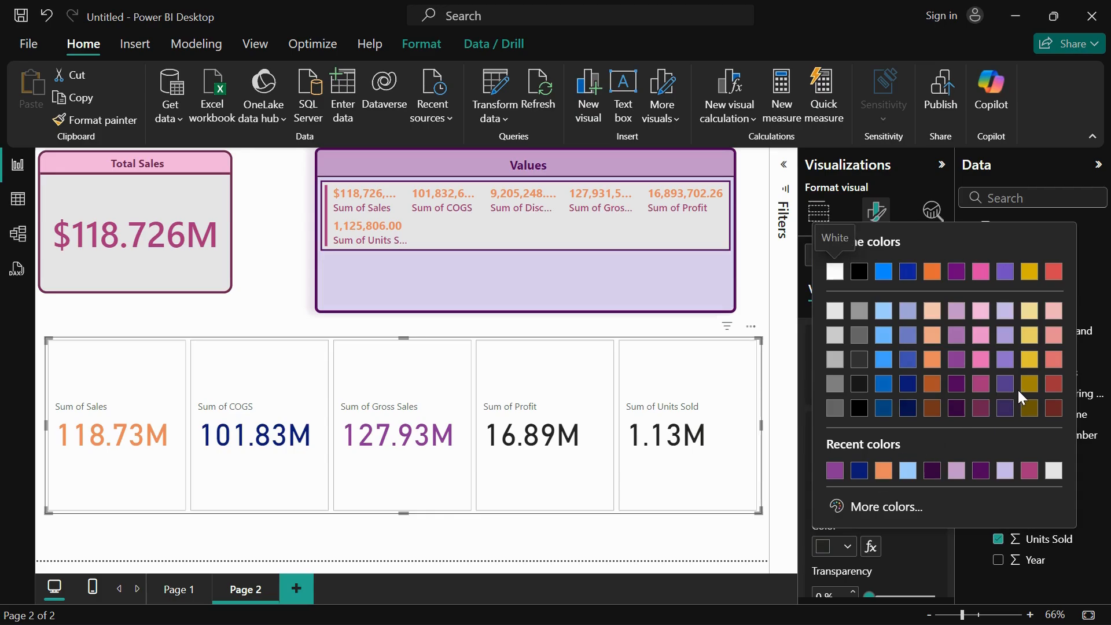
click(1054, 384)
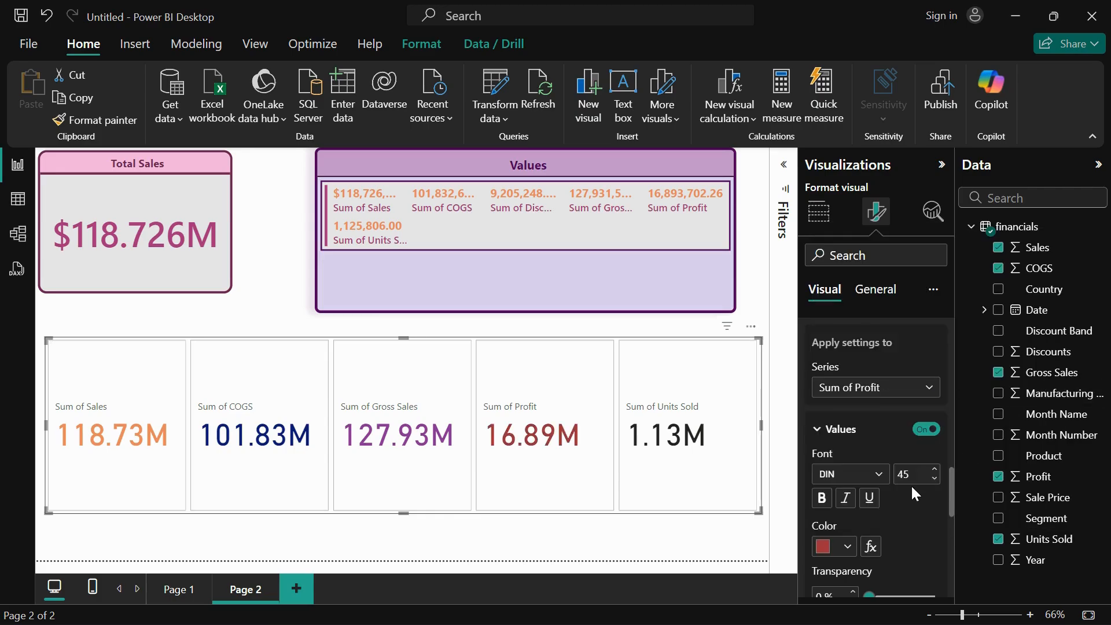
Step: Set the callout value color of the Sum of Units Sold series to dark violet
click(873, 396)
click(890, 509)
scroll(892, 502, down, 2)
click(849, 459)
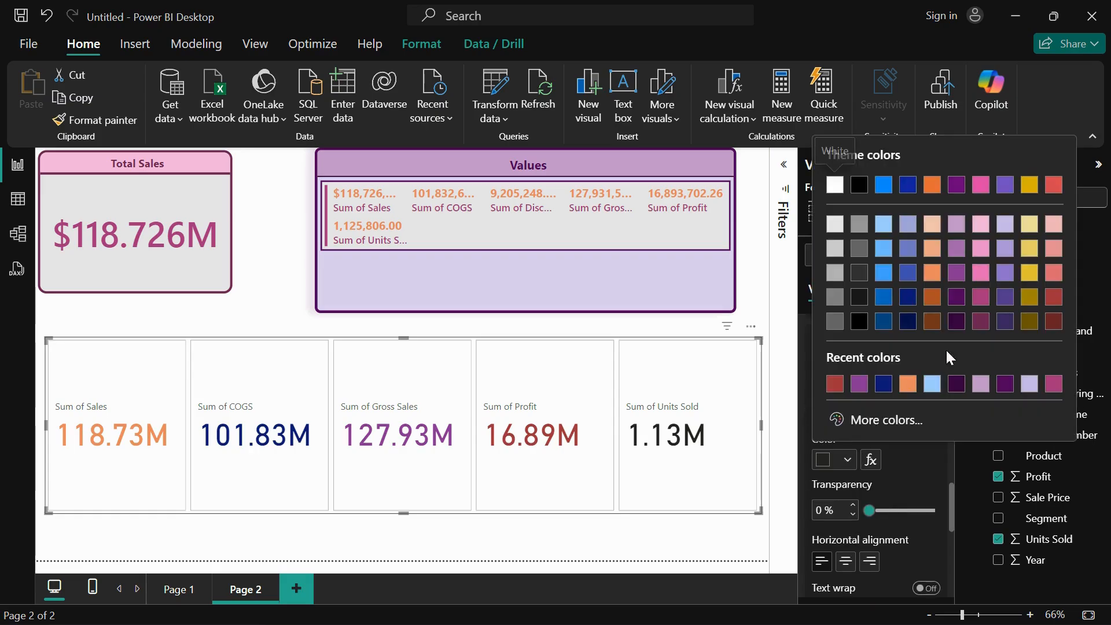
click(1005, 296)
Step: For all series, set the callout values' font to a semibold-weight Segoe UI variant at size 41
scroll(897, 480, up, 5)
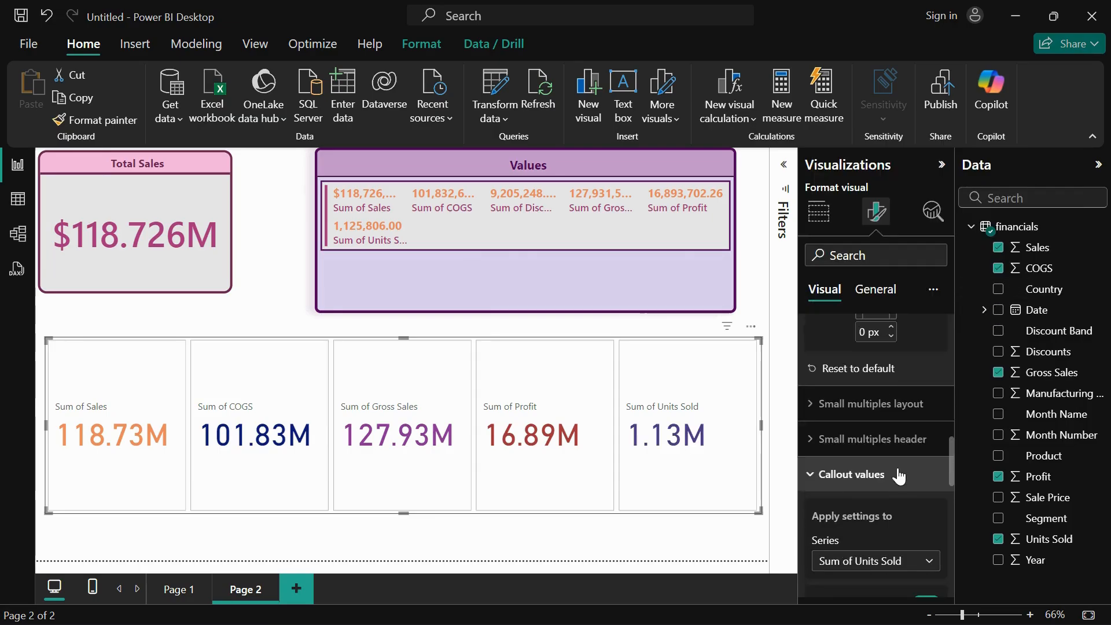
scroll(880, 405, down, 3)
click(874, 388)
click(833, 404)
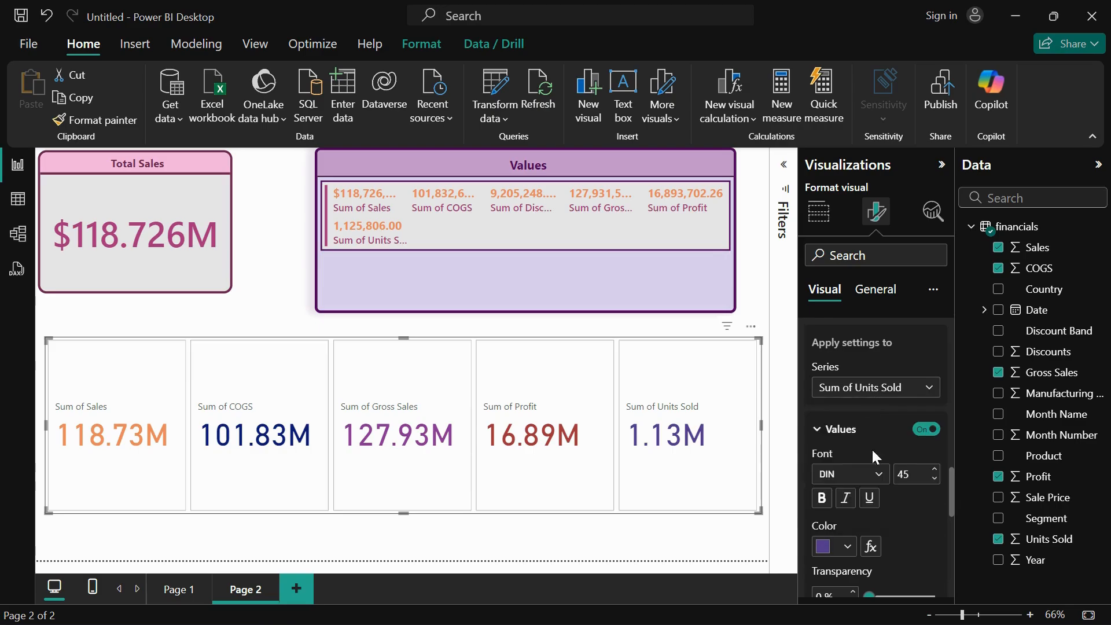
scroll(871, 463, down, 2)
click(855, 389)
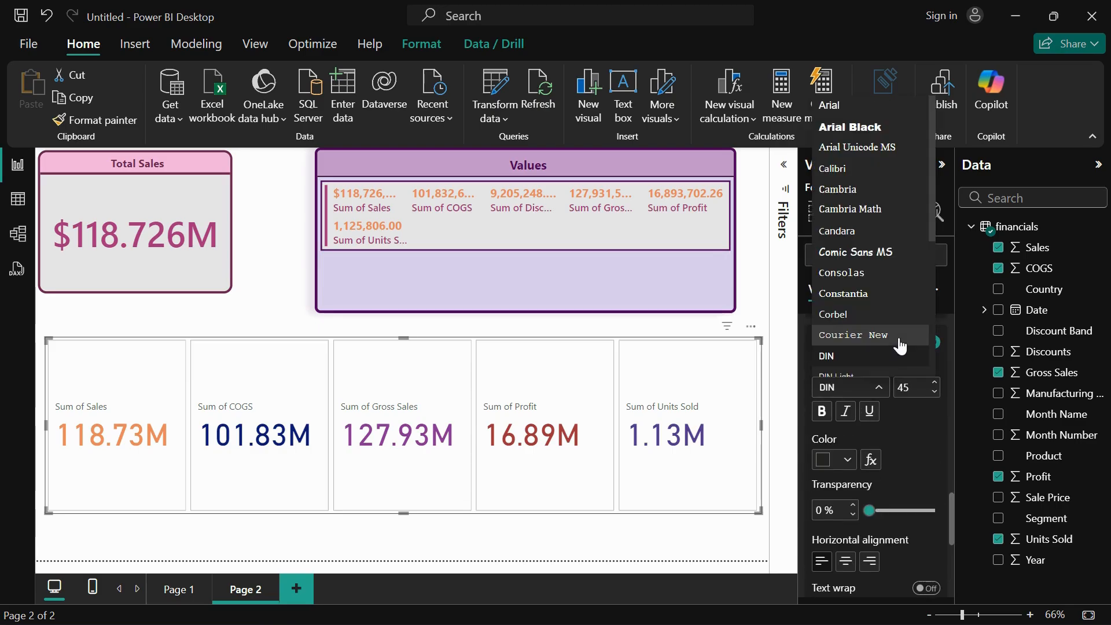
scroll(896, 342, down, 5)
click(881, 239)
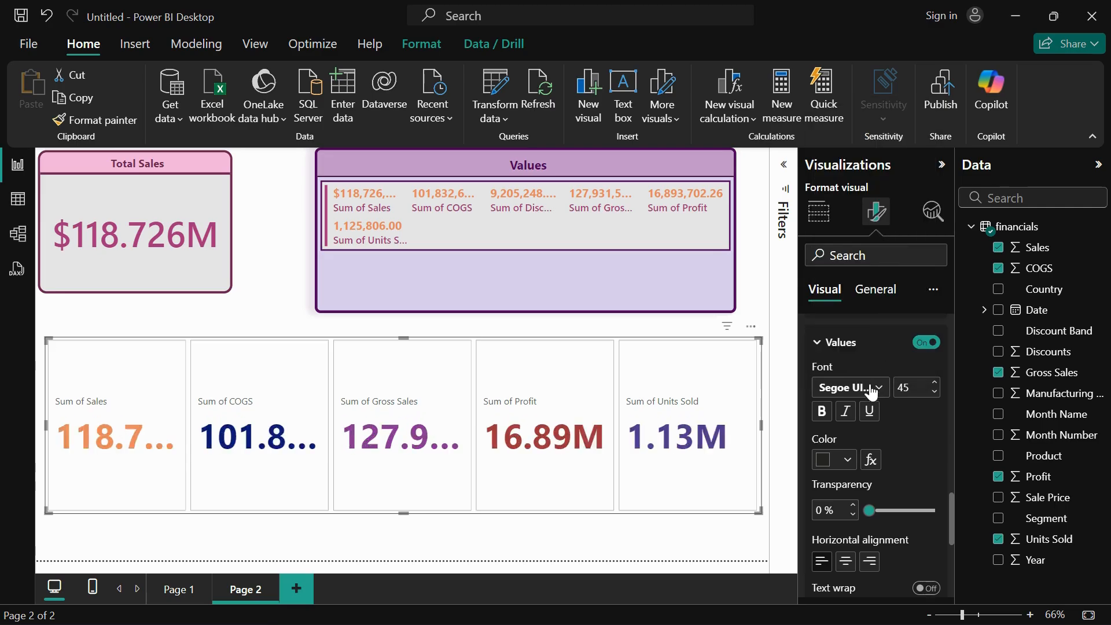
click(874, 388)
click(881, 221)
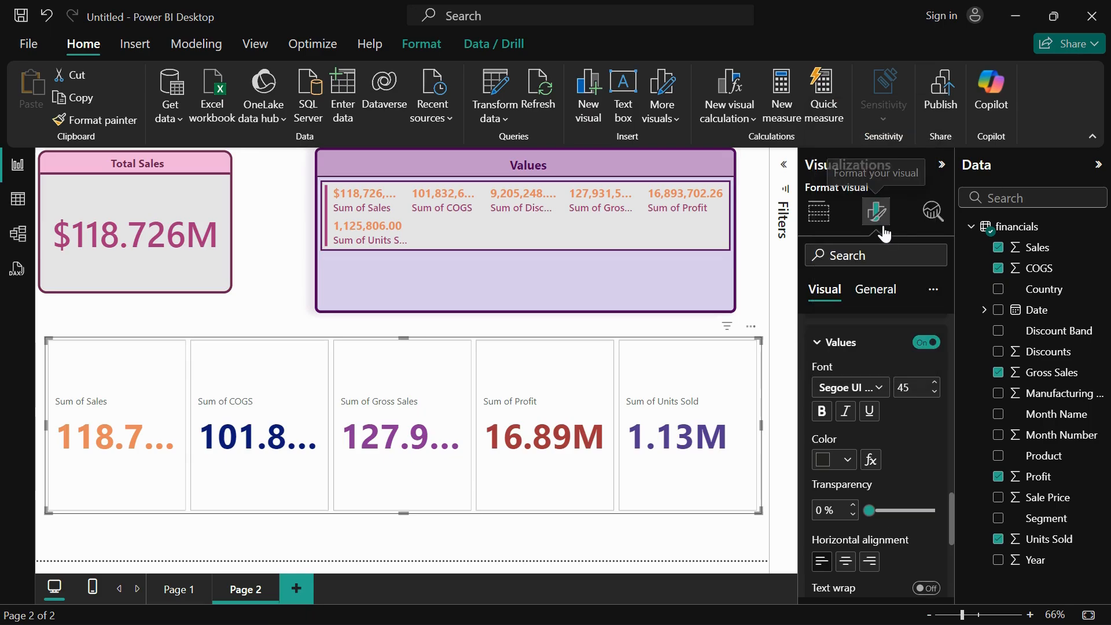
click(935, 393)
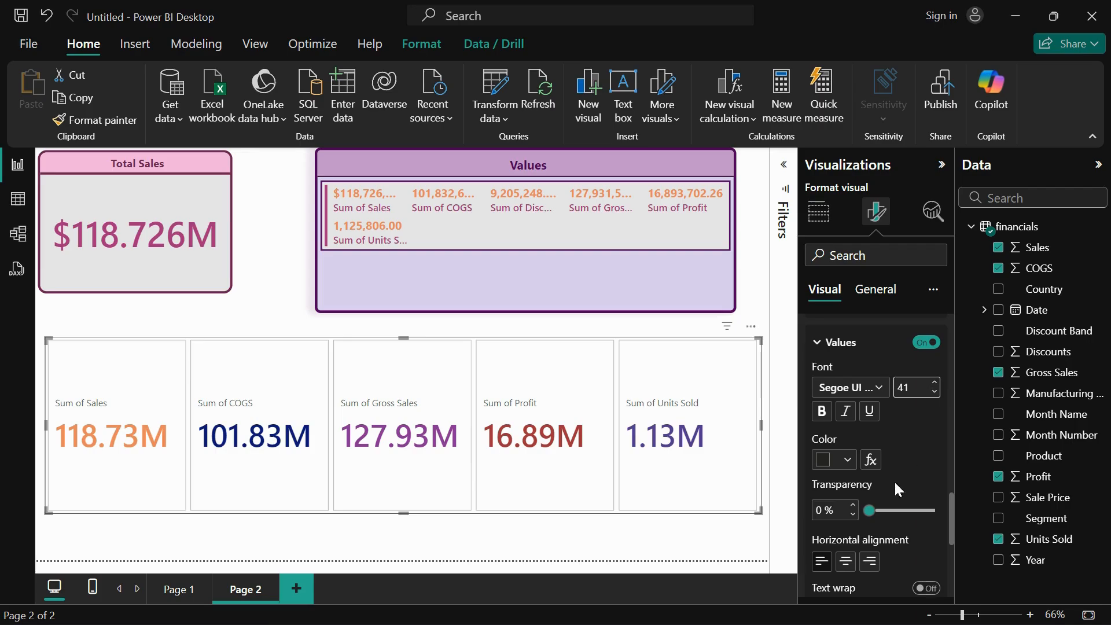
Step: Center the callout values horizontally for all series, keeping the individual series colors
scroll(896, 480, down, 2)
scroll(898, 463, up, 2)
scroll(891, 451, down, 2)
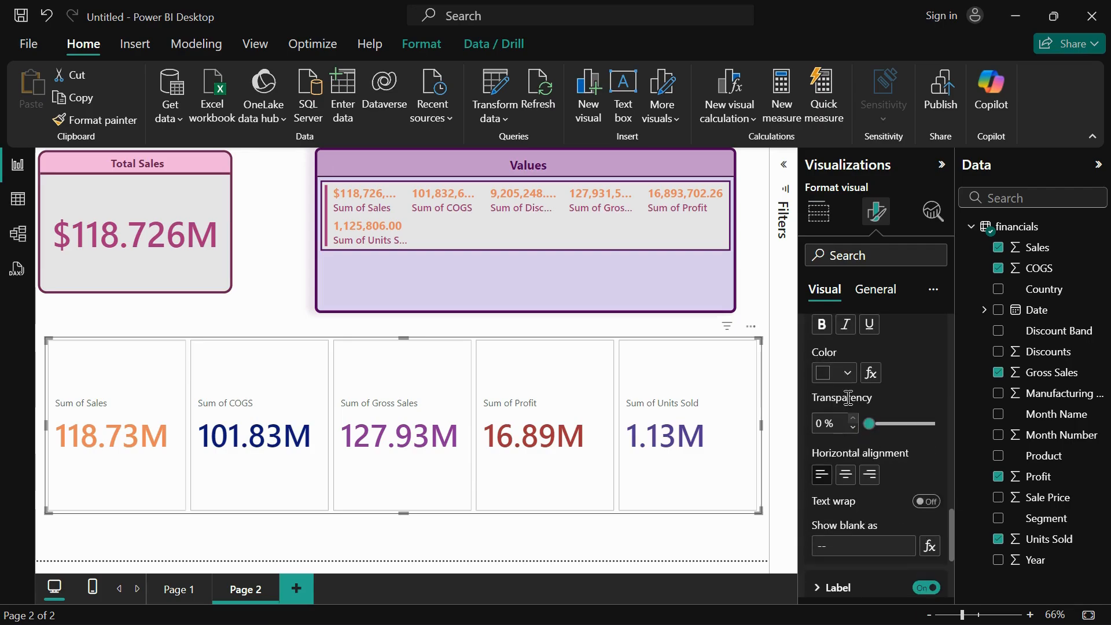
click(847, 373)
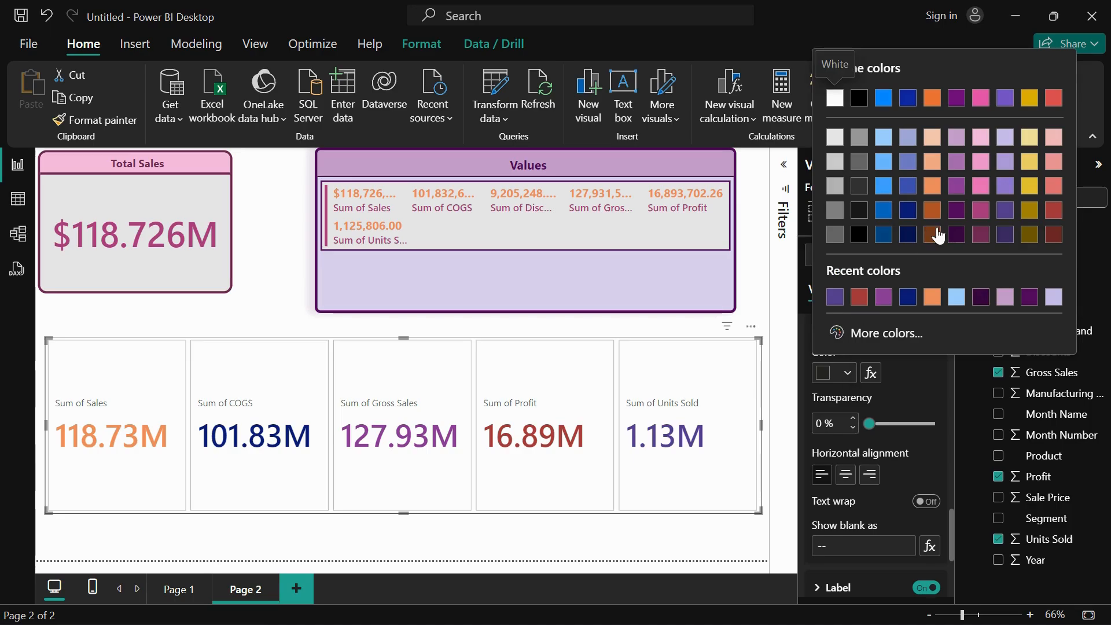
click(909, 472)
click(850, 481)
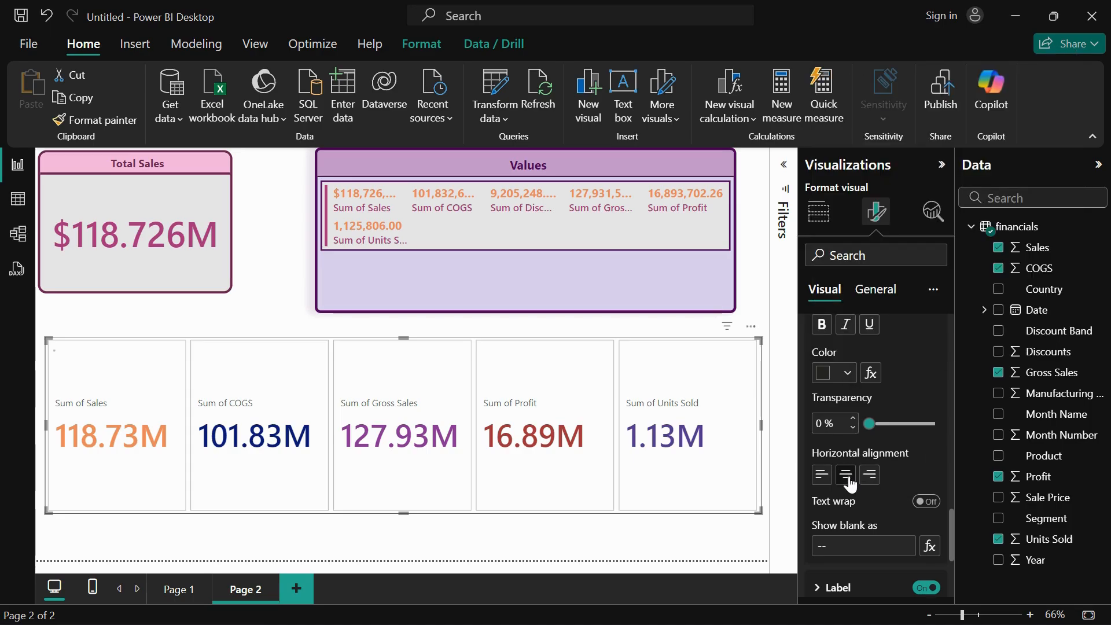
Step: Open the callout label settings for all series and turn the labels off and back on
scroll(878, 530, down, 2)
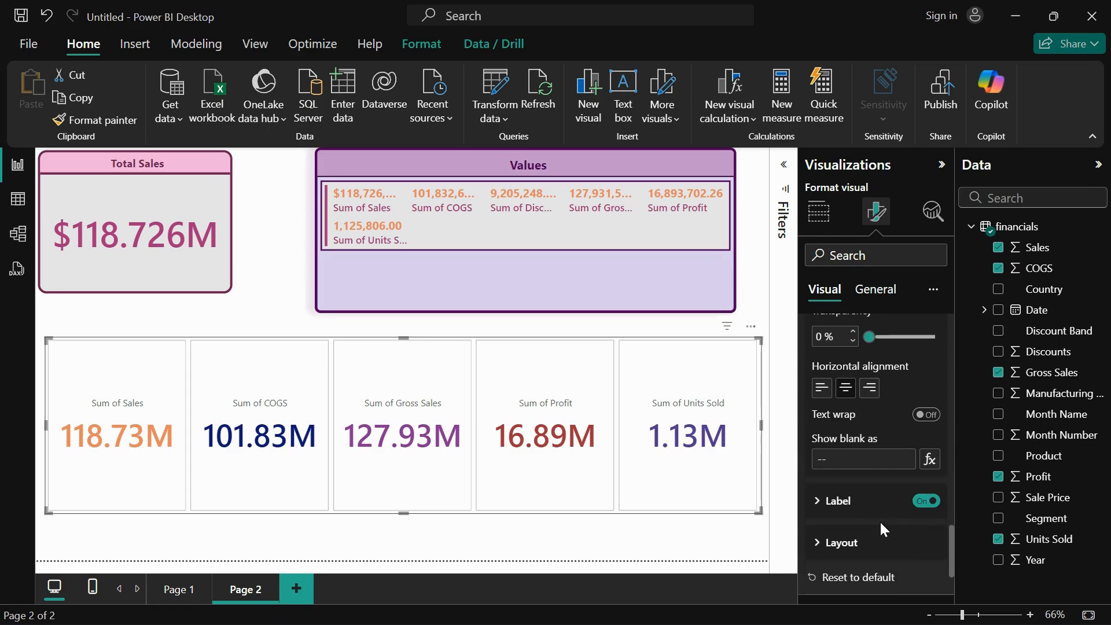
scroll(854, 433, down, 2)
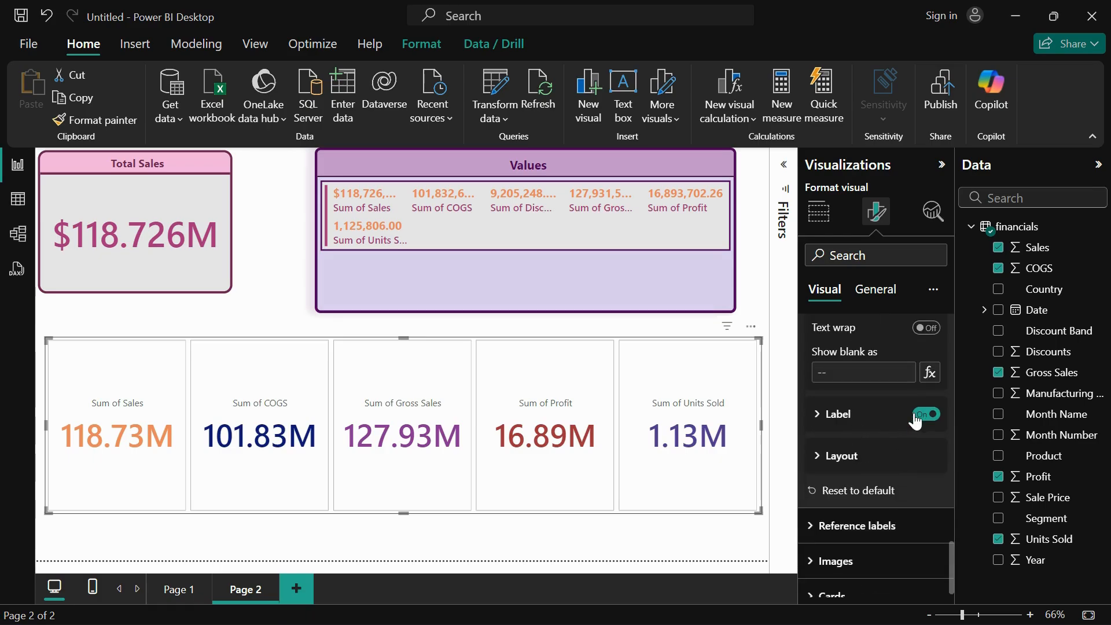
click(843, 421)
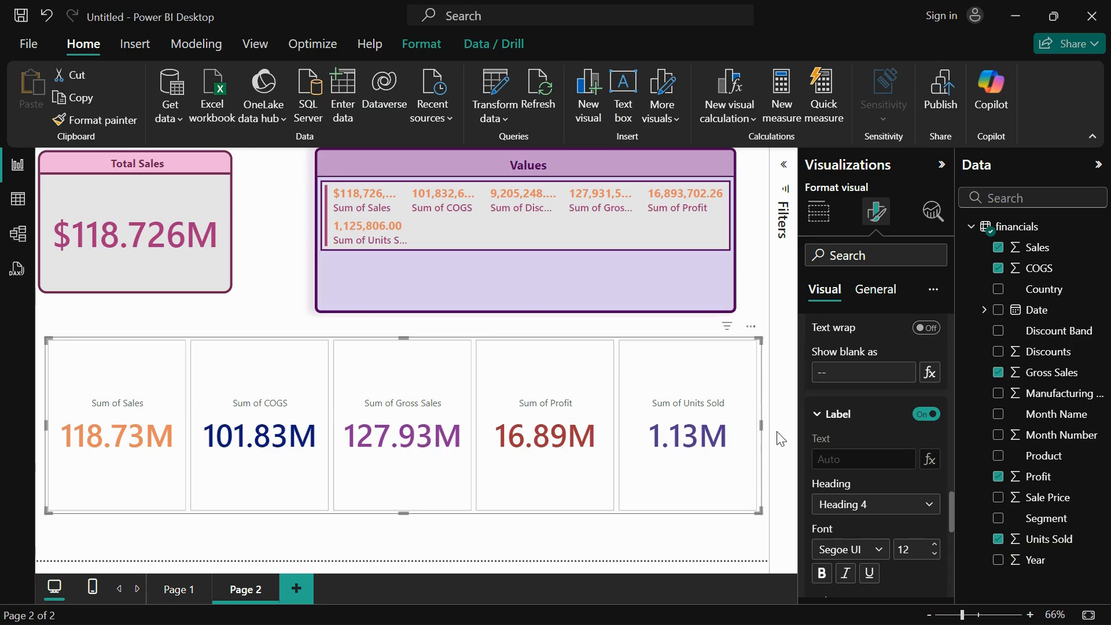
click(928, 414)
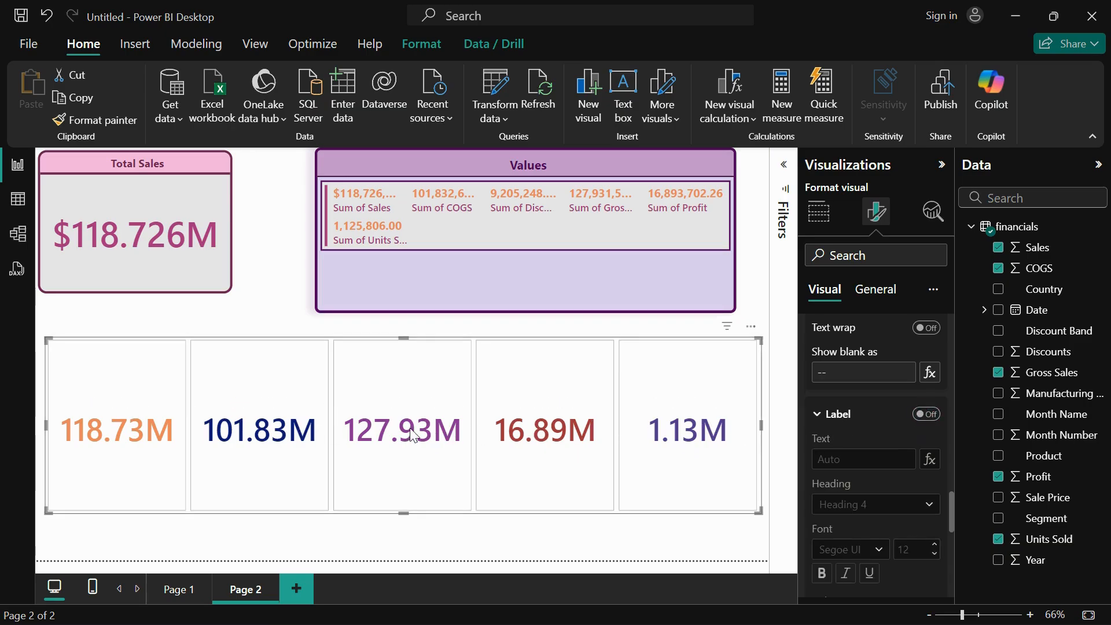
click(929, 414)
Step: Set the callout labels of all series to a bold Segoe UI font variant at size 17
scroll(885, 467, down, 3)
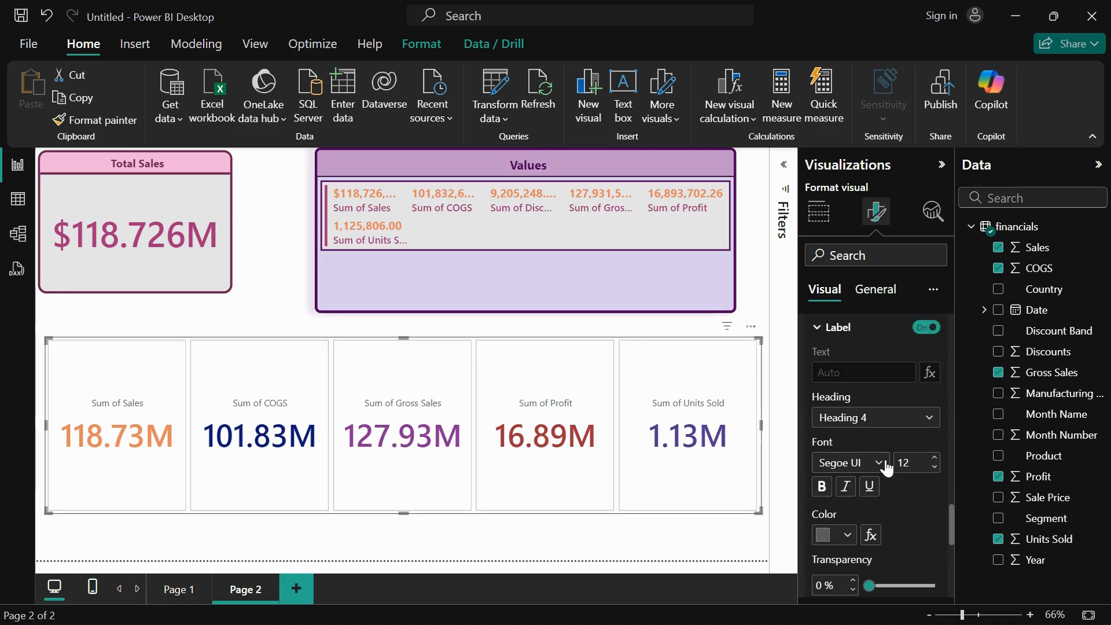
click(884, 465)
click(884, 372)
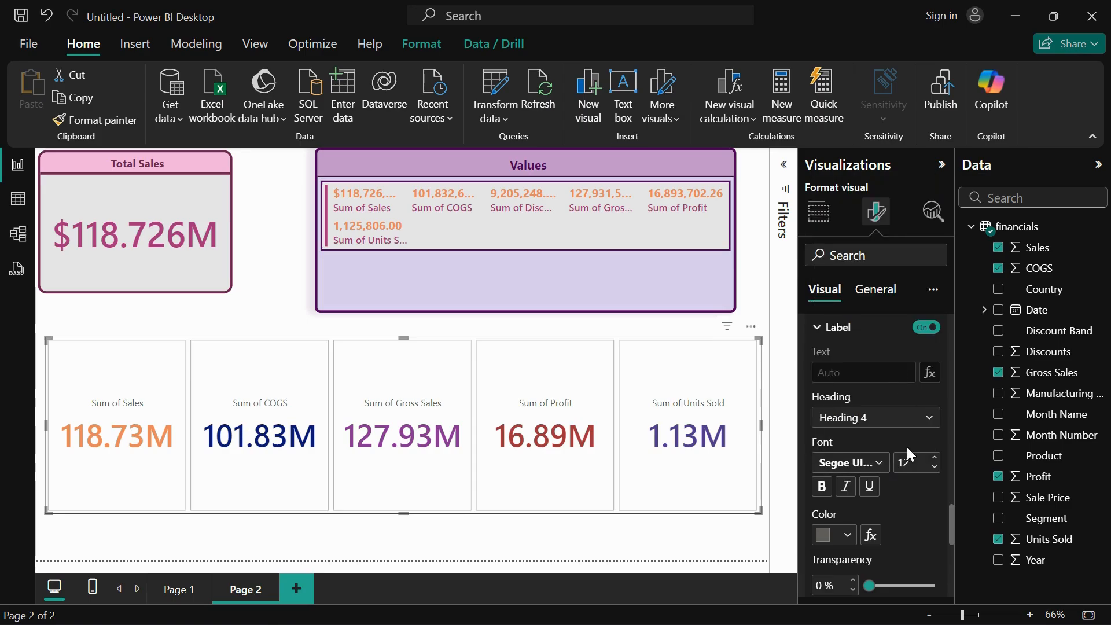
click(935, 457)
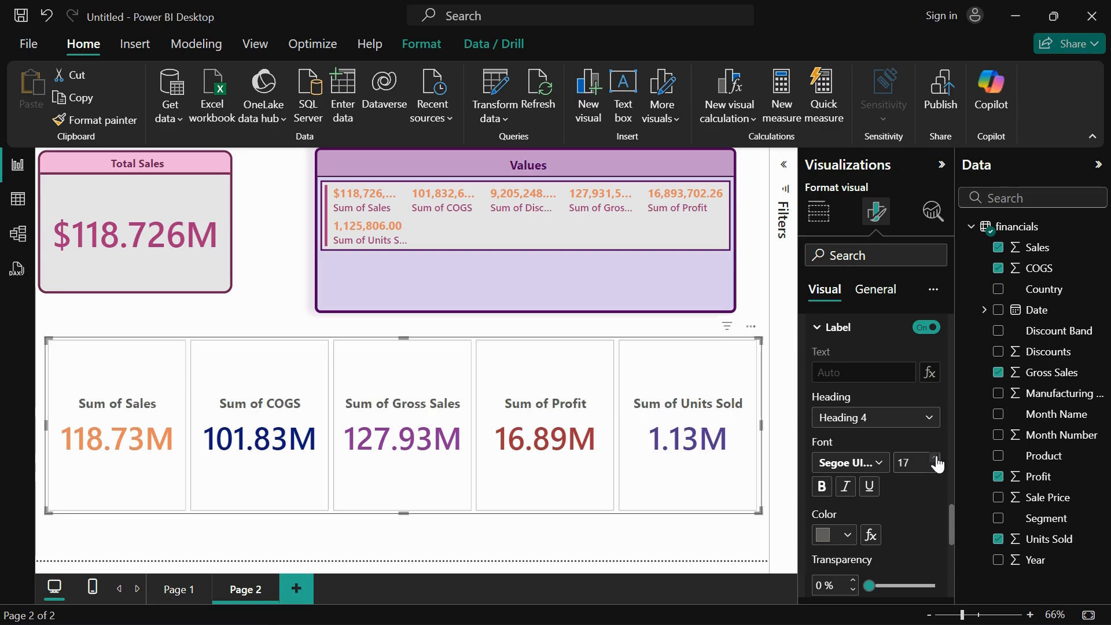
Step: Set the callout label color to dark red for all series
scroll(889, 507, down, 3)
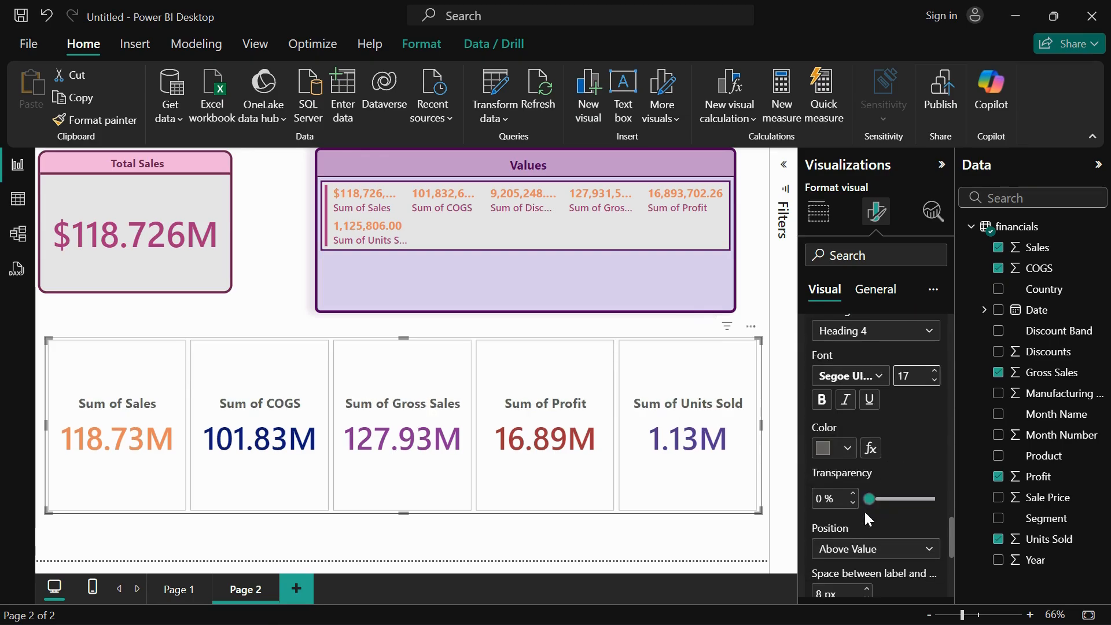
click(848, 449)
click(1058, 318)
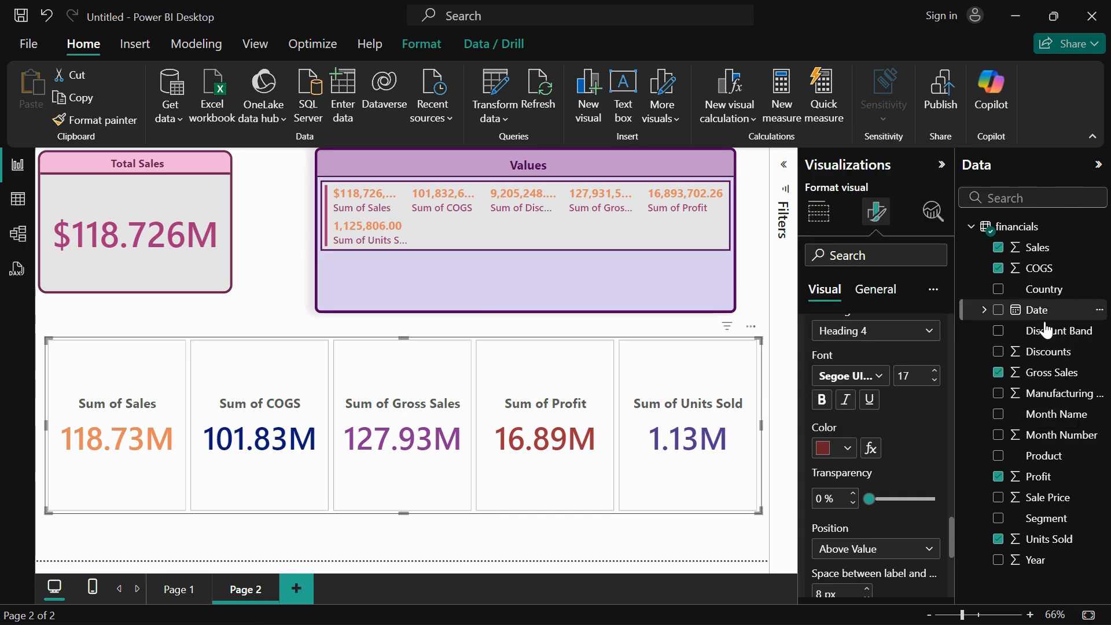
Step: Try placing the callout labels below the values and return their position to Above Value
scroll(929, 458, down, 3)
scroll(912, 446, down, 3)
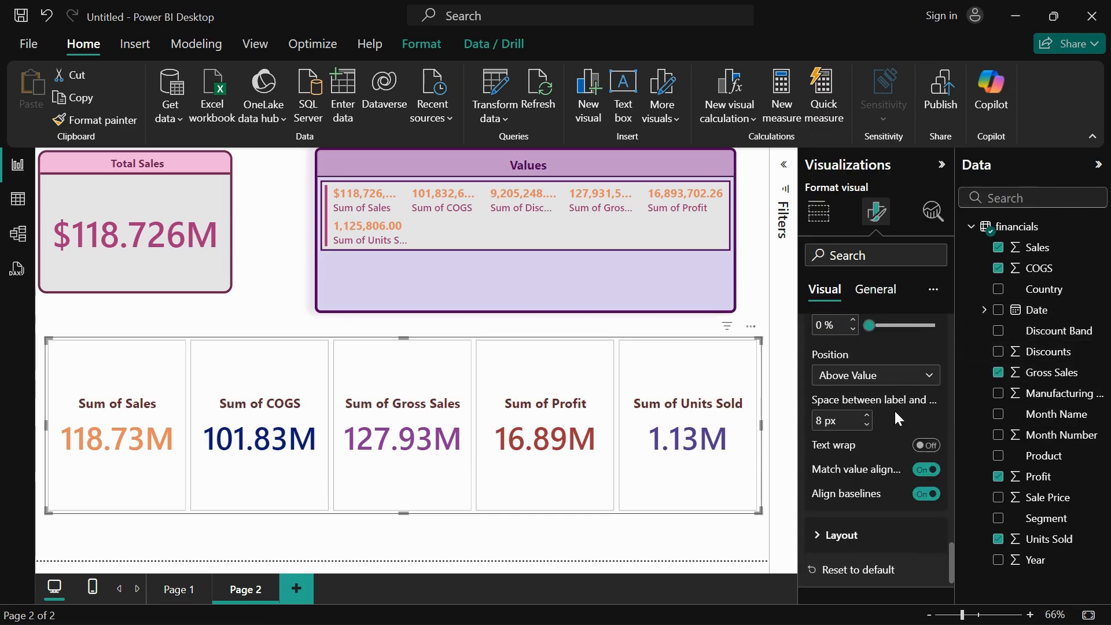
click(847, 381)
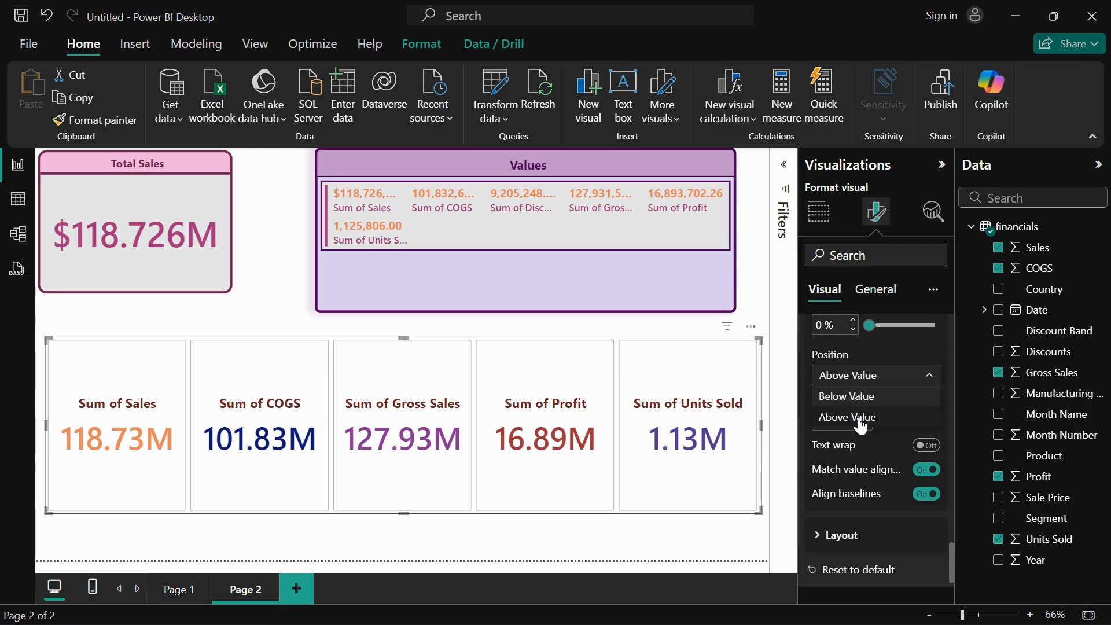
click(861, 417)
click(861, 382)
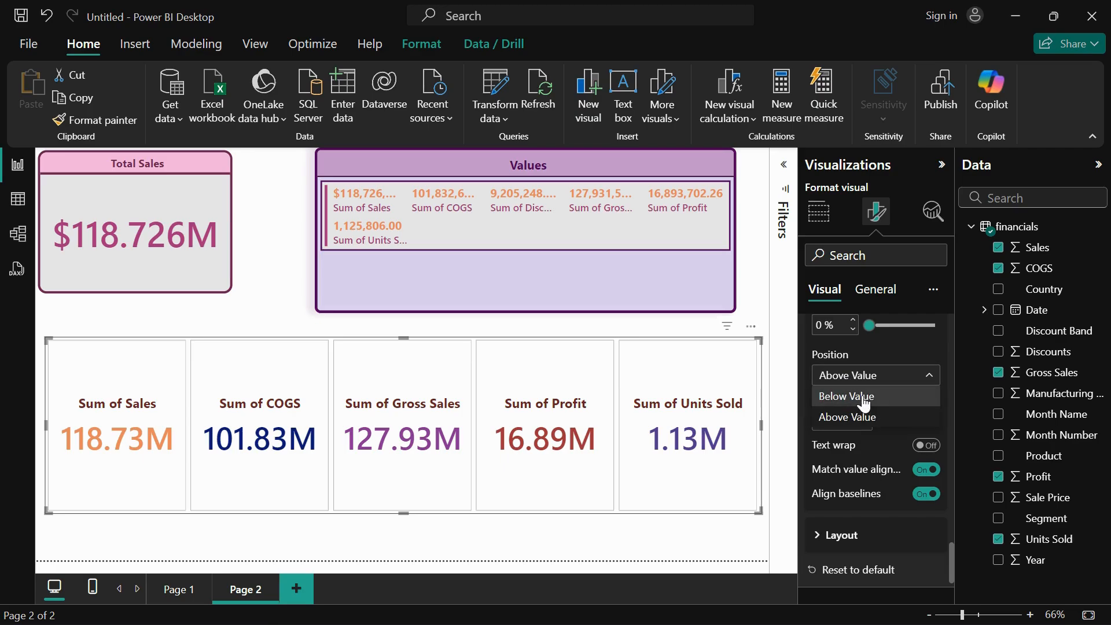
click(863, 395)
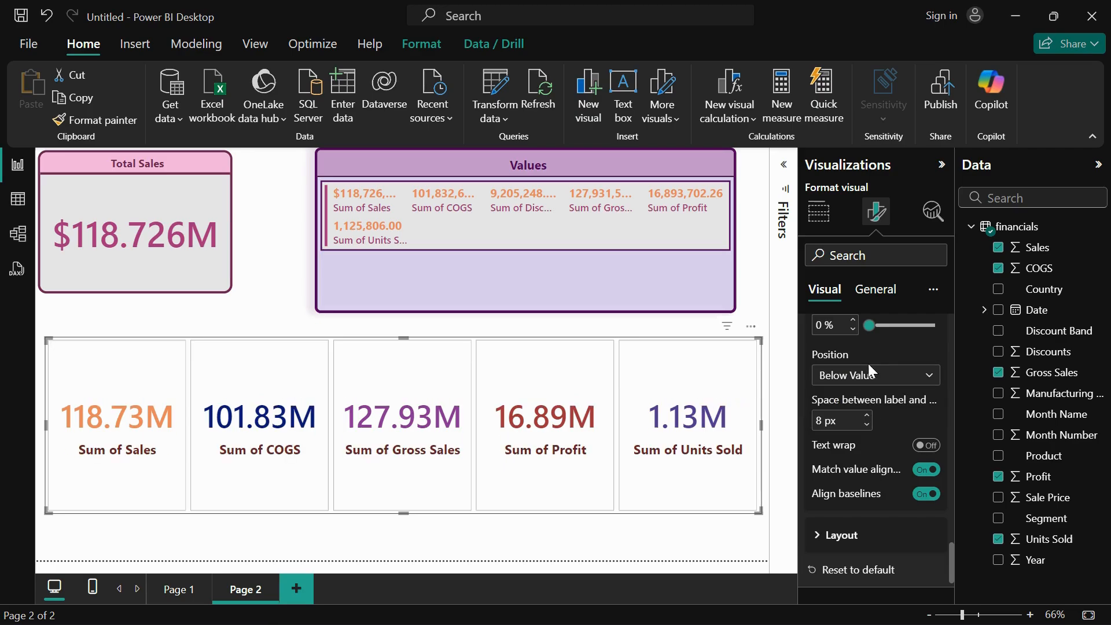
click(870, 376)
click(873, 410)
Step: Set the space between the callout labels and values to 10 px
click(866, 425)
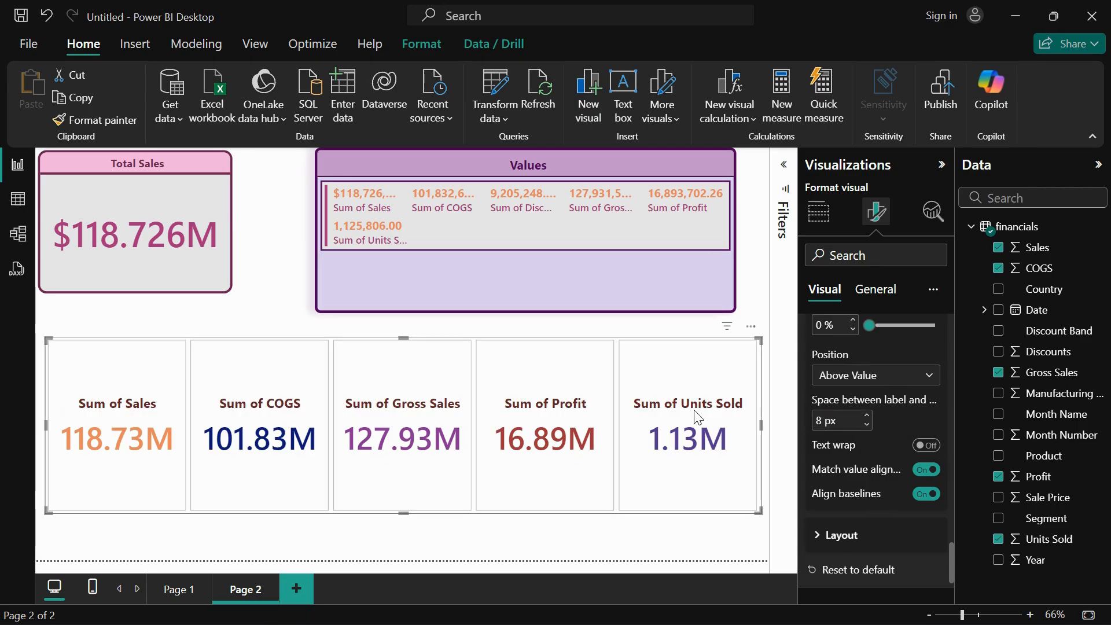
click(869, 416)
click(868, 415)
click(868, 416)
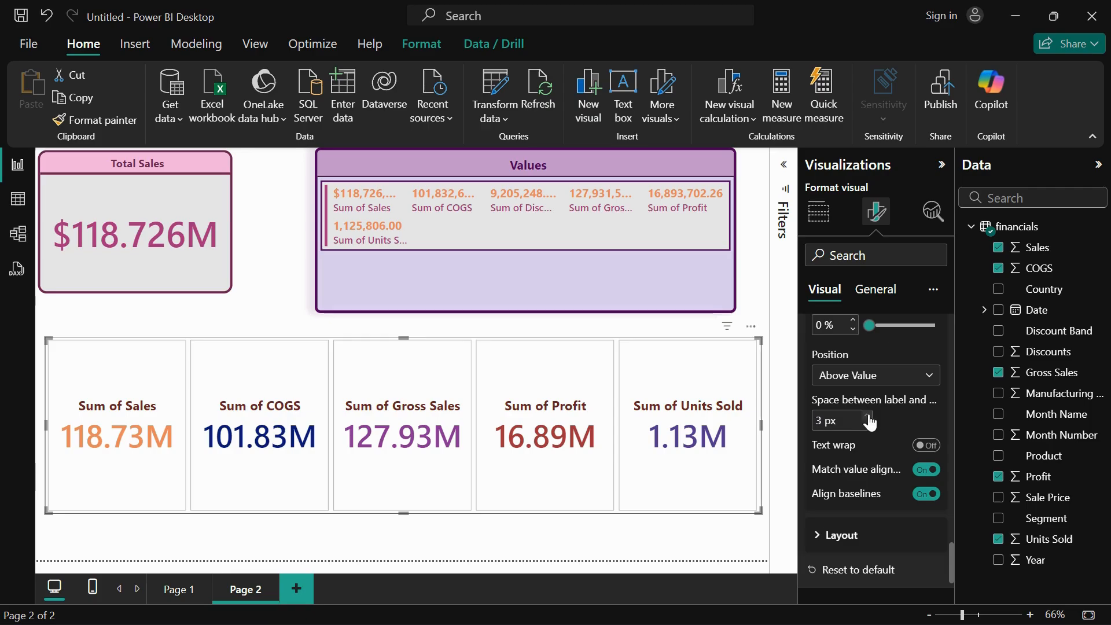
click(868, 416)
click(868, 415)
click(868, 416)
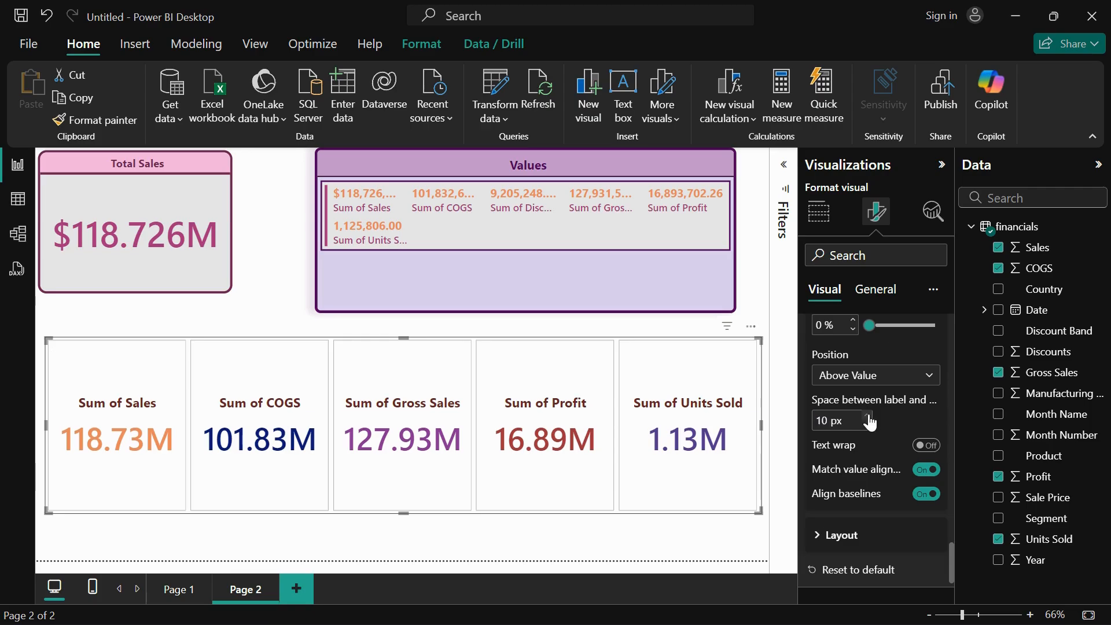
Step: Try top and bottom vertical alignment in the callout layout and return it to middle
scroll(873, 495, down, 2)
click(848, 457)
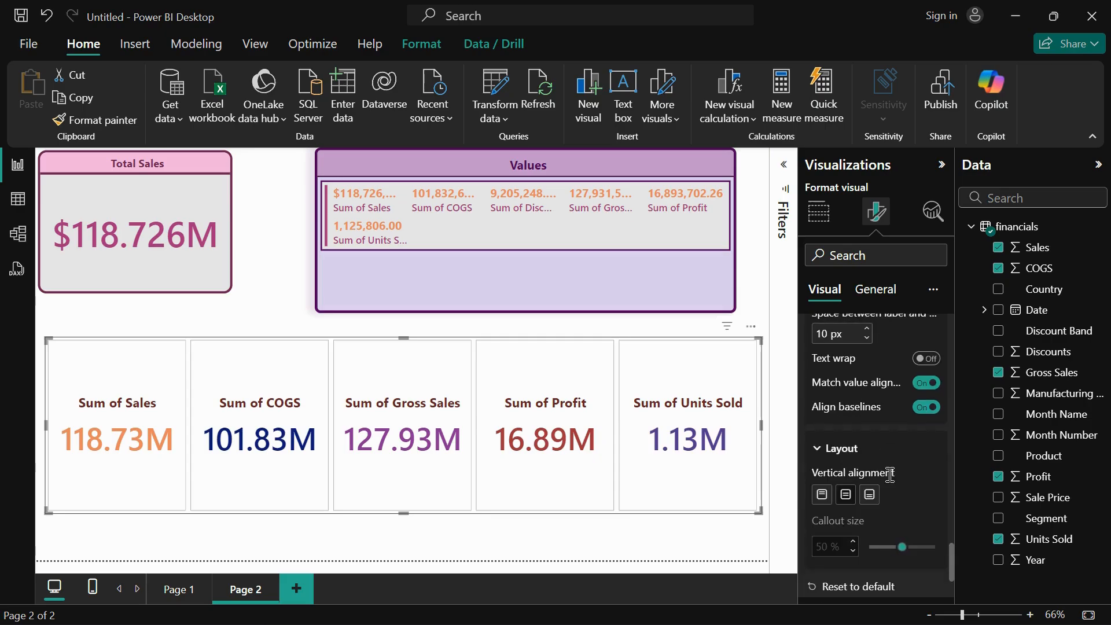
scroll(880, 453, down, 2)
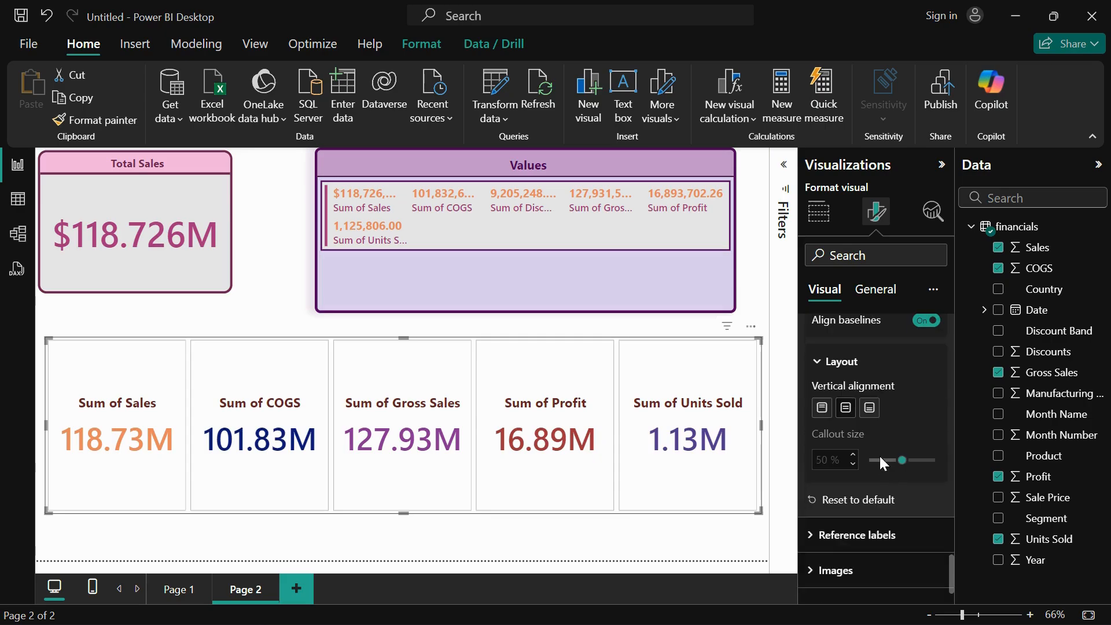
click(823, 408)
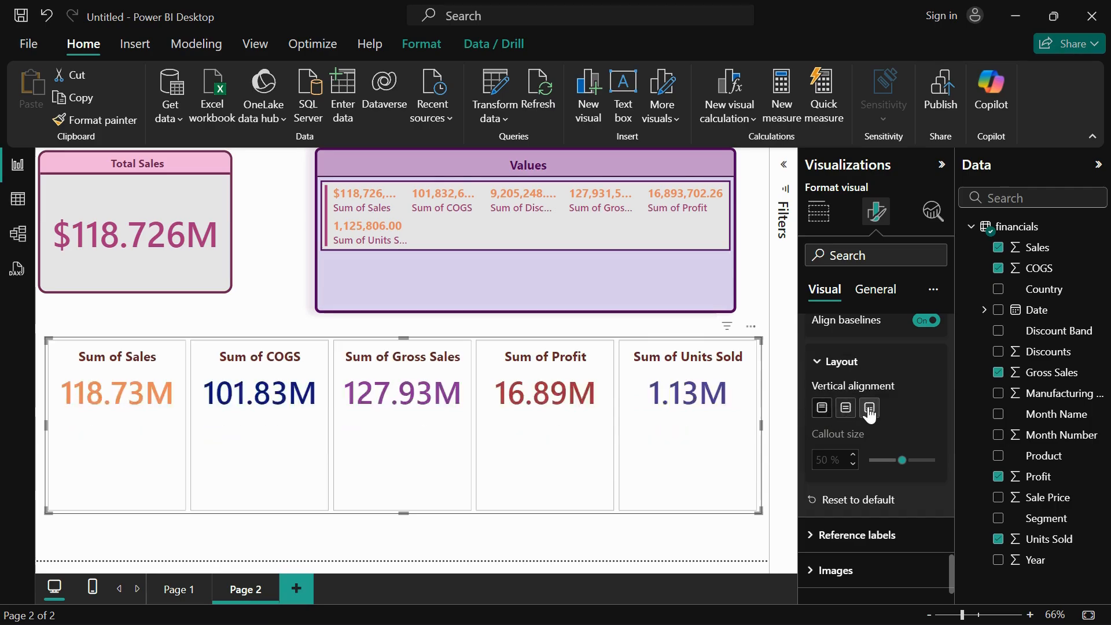
click(870, 408)
click(846, 408)
Step: Add the Country field as a reference label for the Sum of Sales series
scroll(884, 443, down, 1)
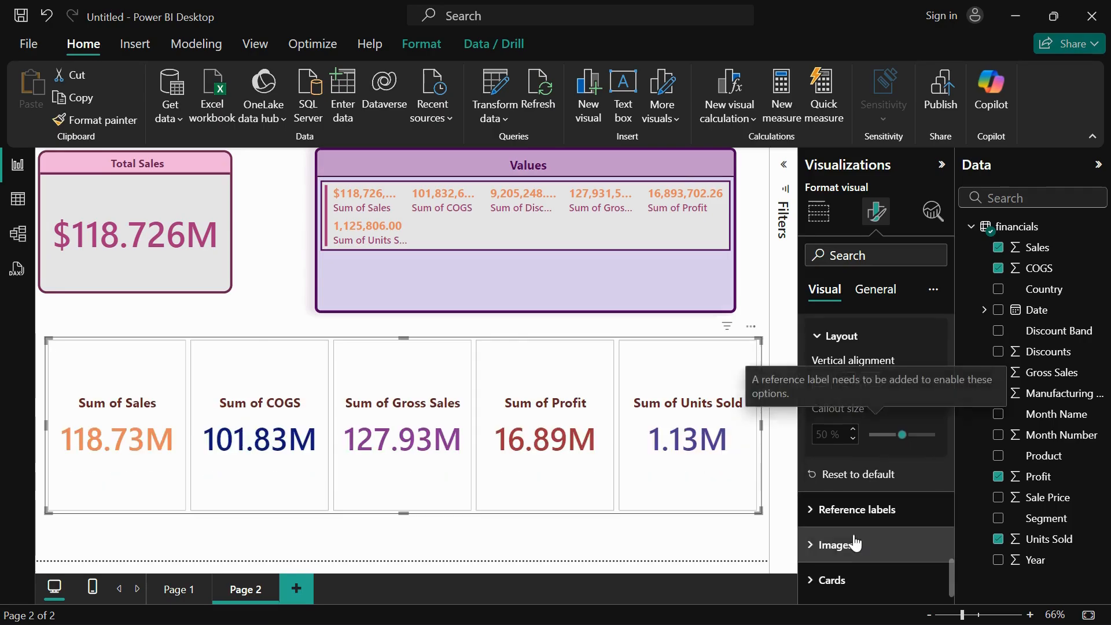
click(865, 508)
scroll(877, 487, down, 3)
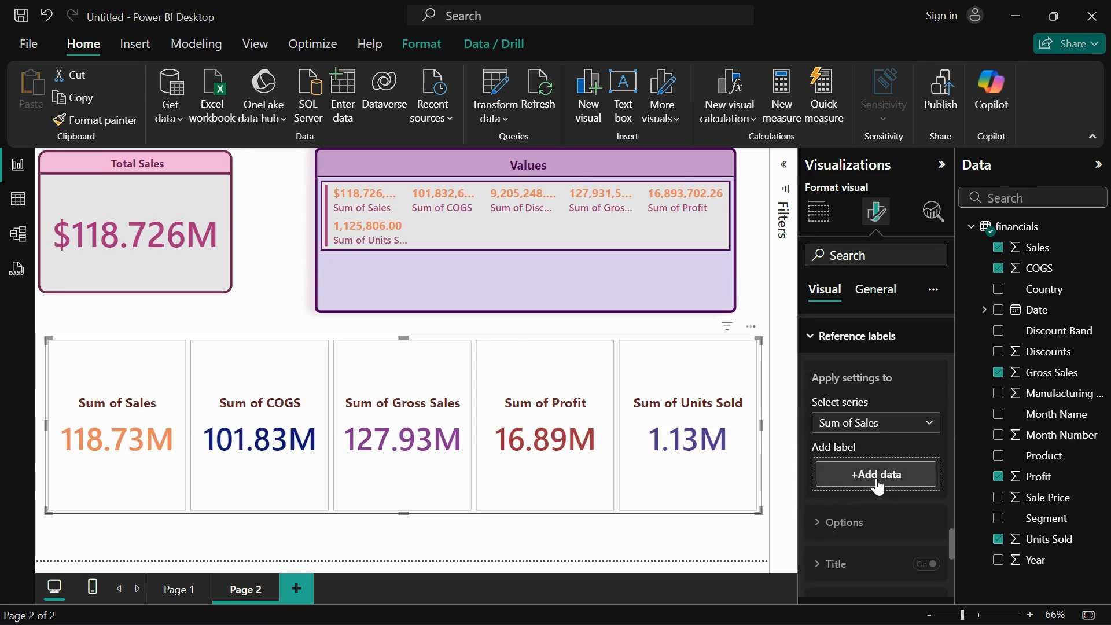
click(881, 429)
click(870, 441)
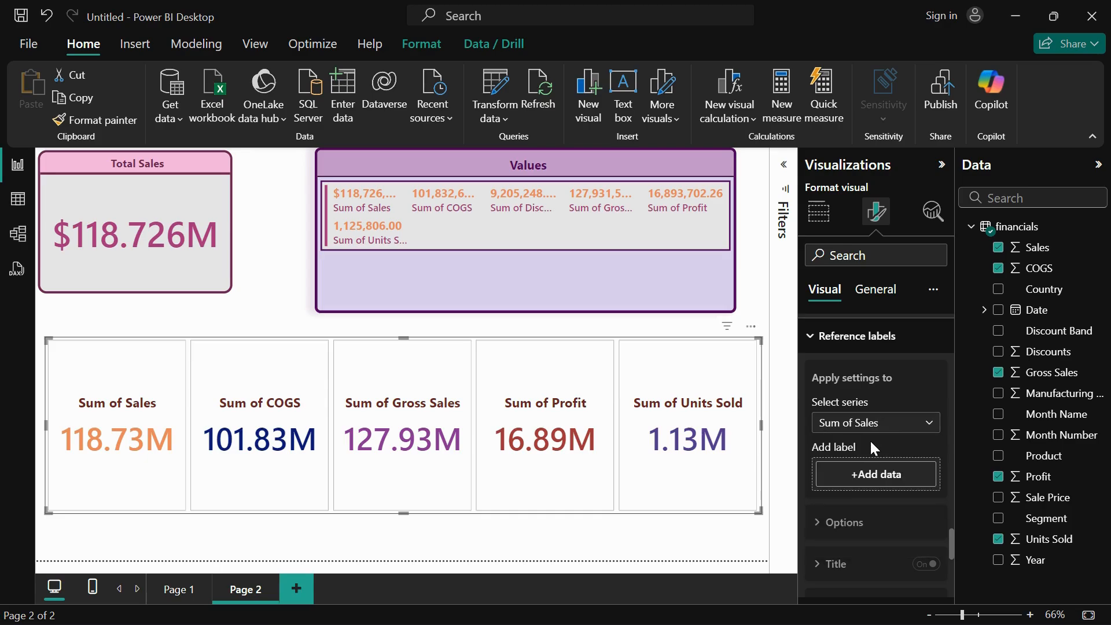
click(890, 427)
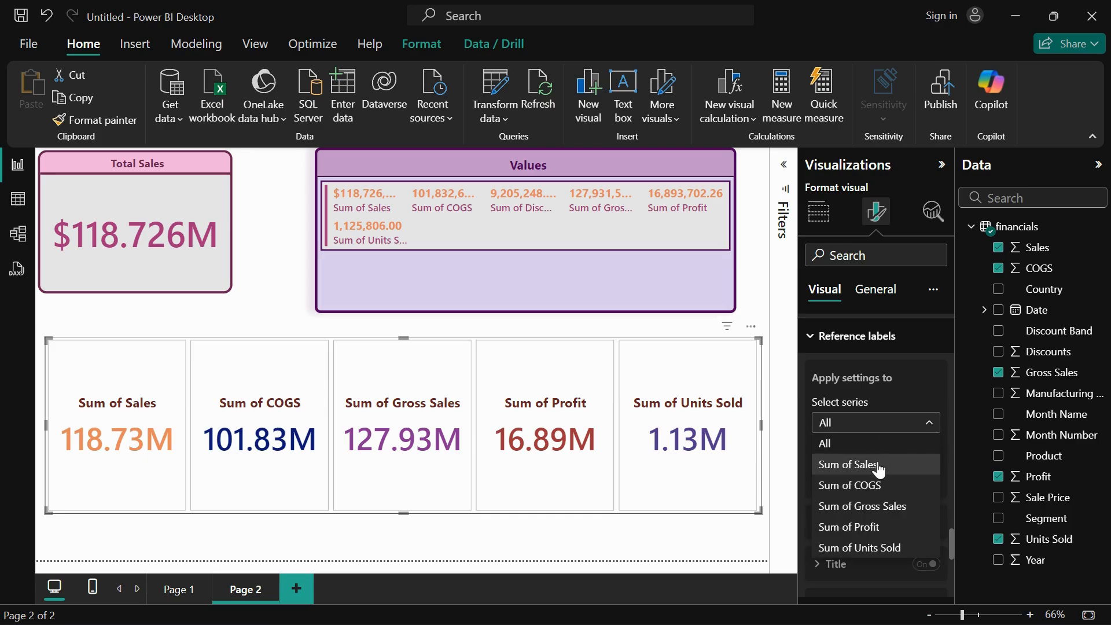
click(869, 461)
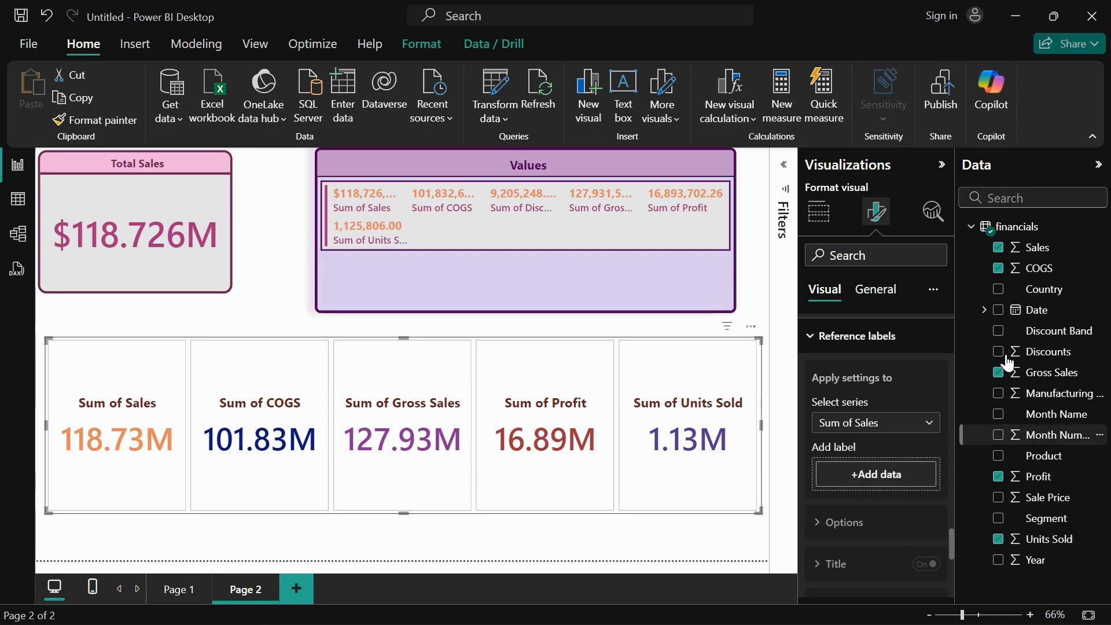
drag(1041, 289, 879, 475)
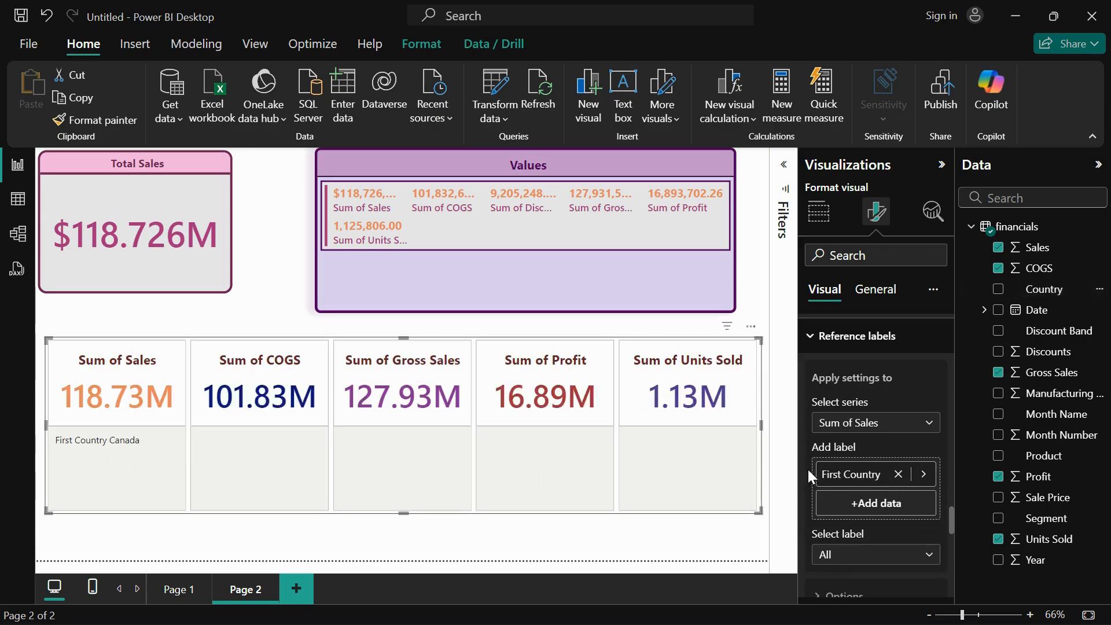
Step: Apply the reference label settings to First Country only, and switch the label selection back to All
scroll(897, 503, down, 2)
click(890, 474)
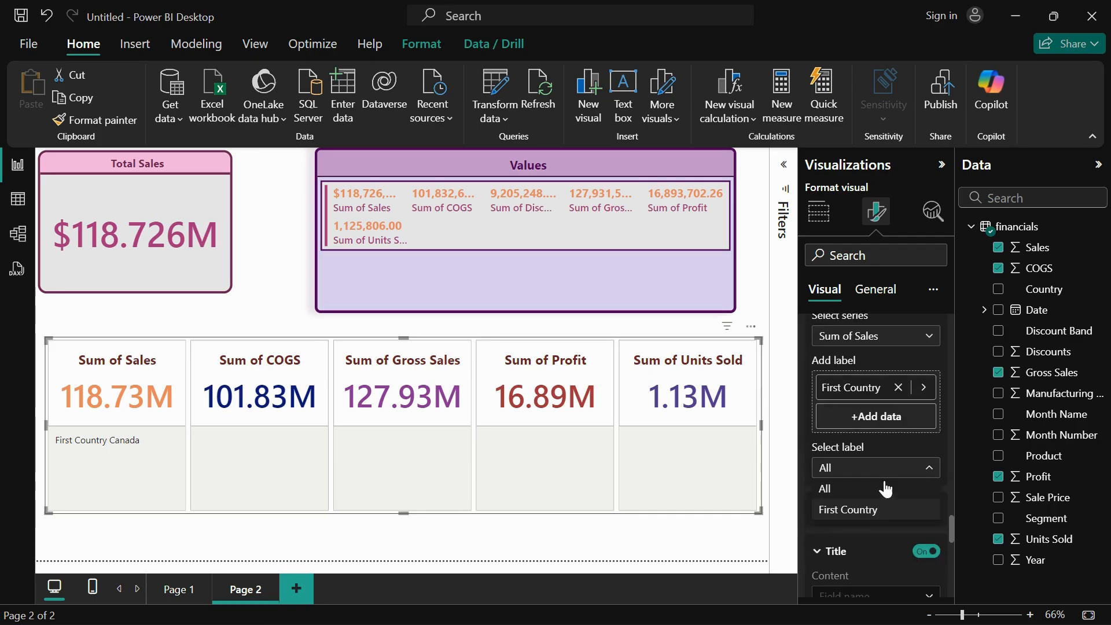
click(866, 469)
click(878, 470)
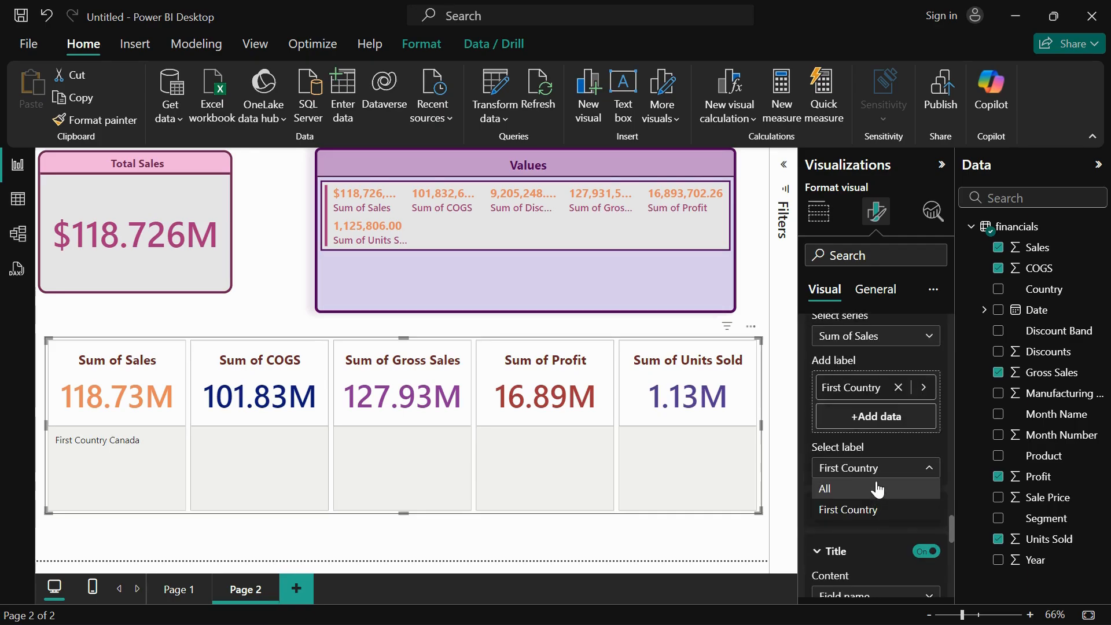
click(876, 489)
Step: Examine the callout size and the reference label's title, value and detail formatting options
scroll(893, 468, up, 2)
scroll(891, 460, up, 2)
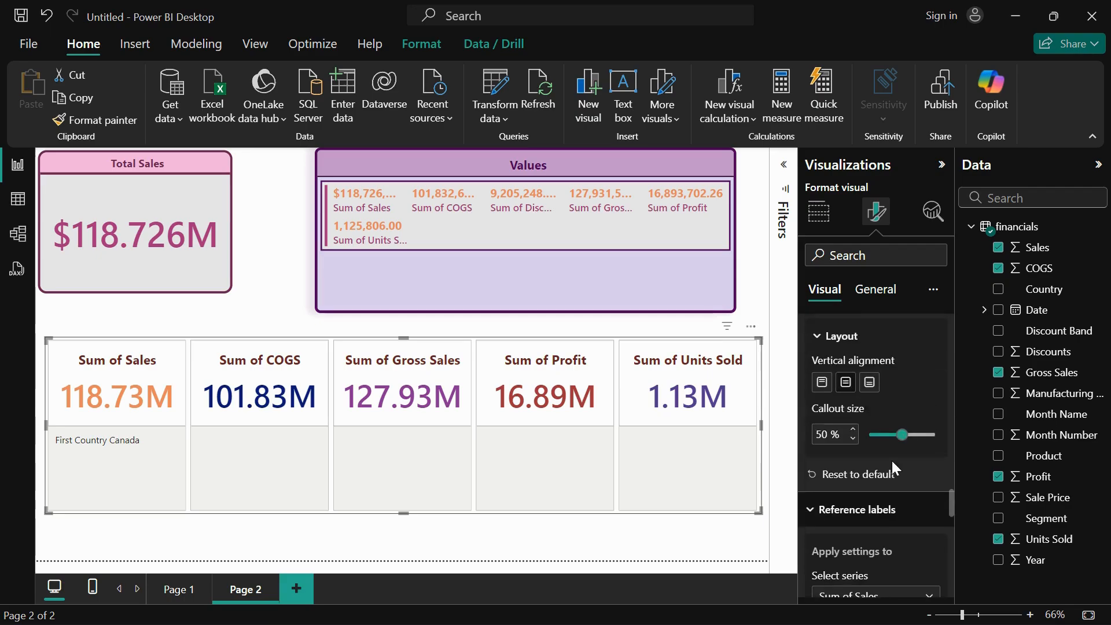
scroll(891, 460, down, 3)
scroll(891, 463, up, 2)
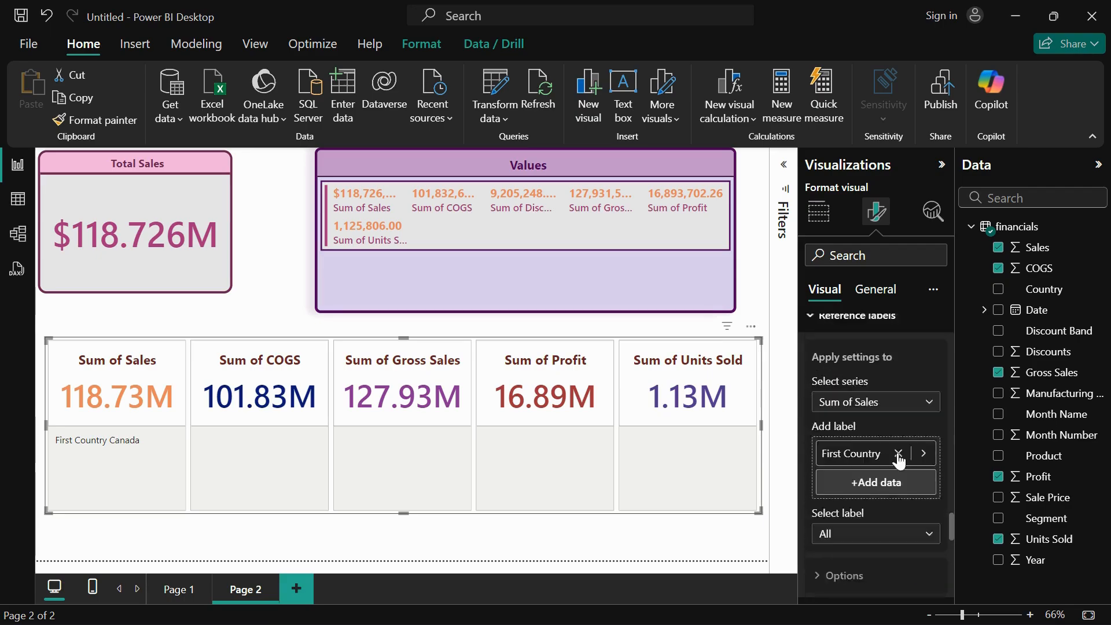
scroll(898, 453, down, 5)
scroll(894, 440, down, 2)
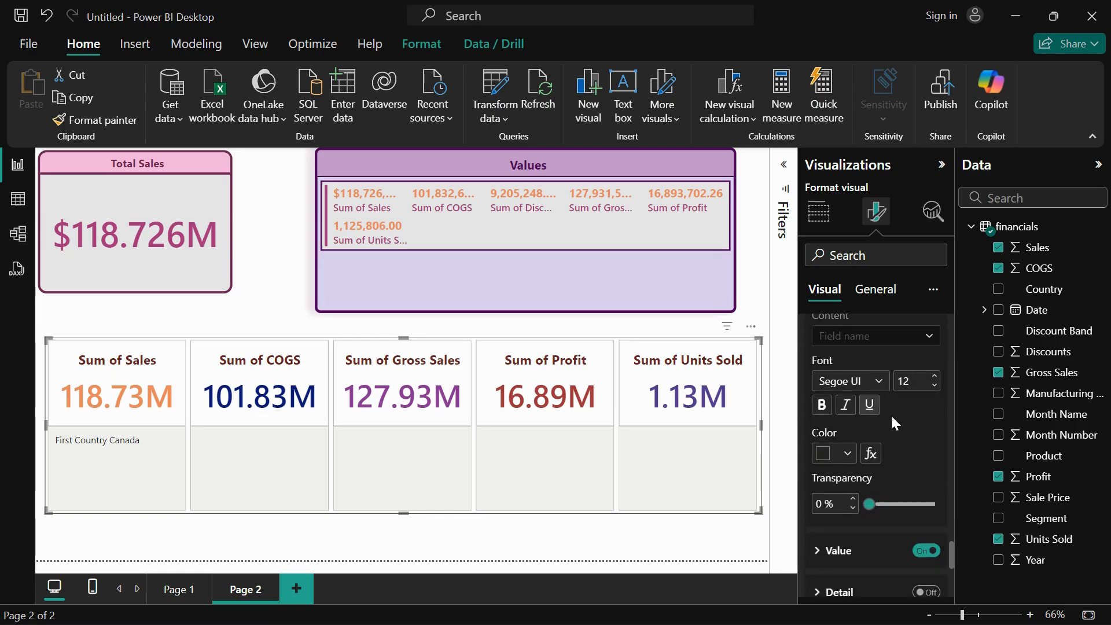
scroll(891, 451, up, 4)
scroll(891, 446, up, 3)
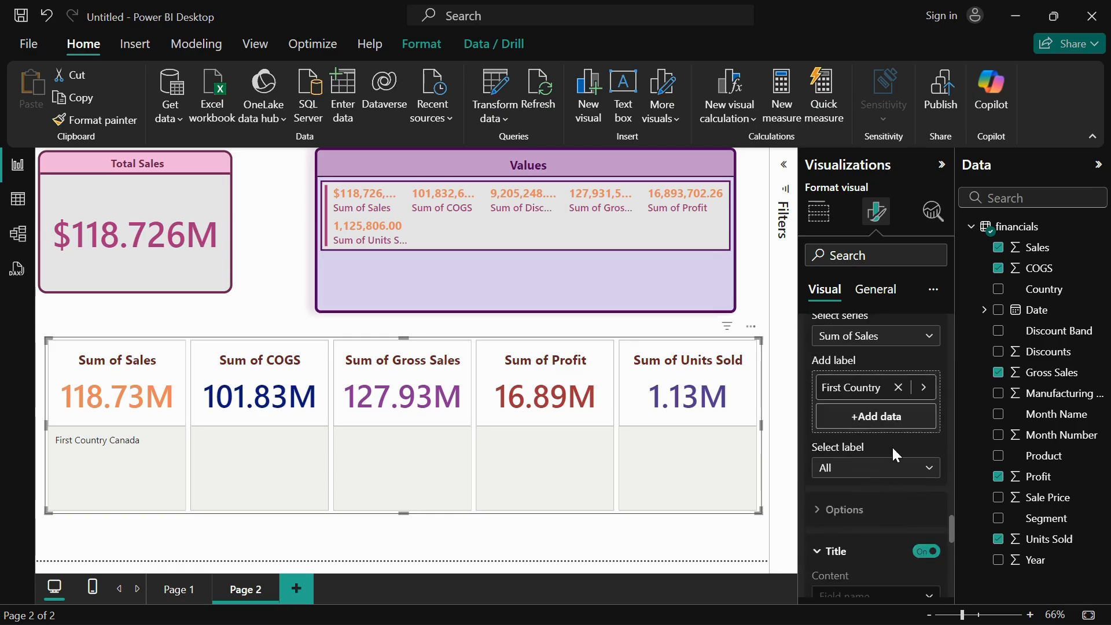
scroll(892, 445, down, 3)
scroll(879, 463, up, 5)
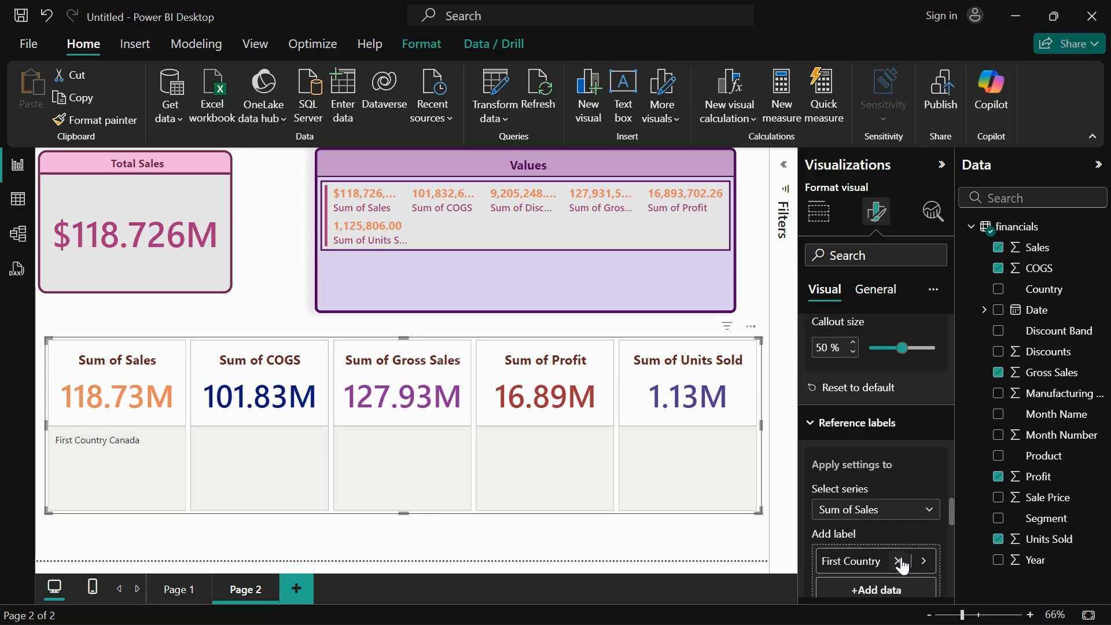
Step: Remove the First Country reference label from the Sum of Sales series
click(898, 560)
scroll(874, 470, down, 3)
scroll(873, 467, down, 5)
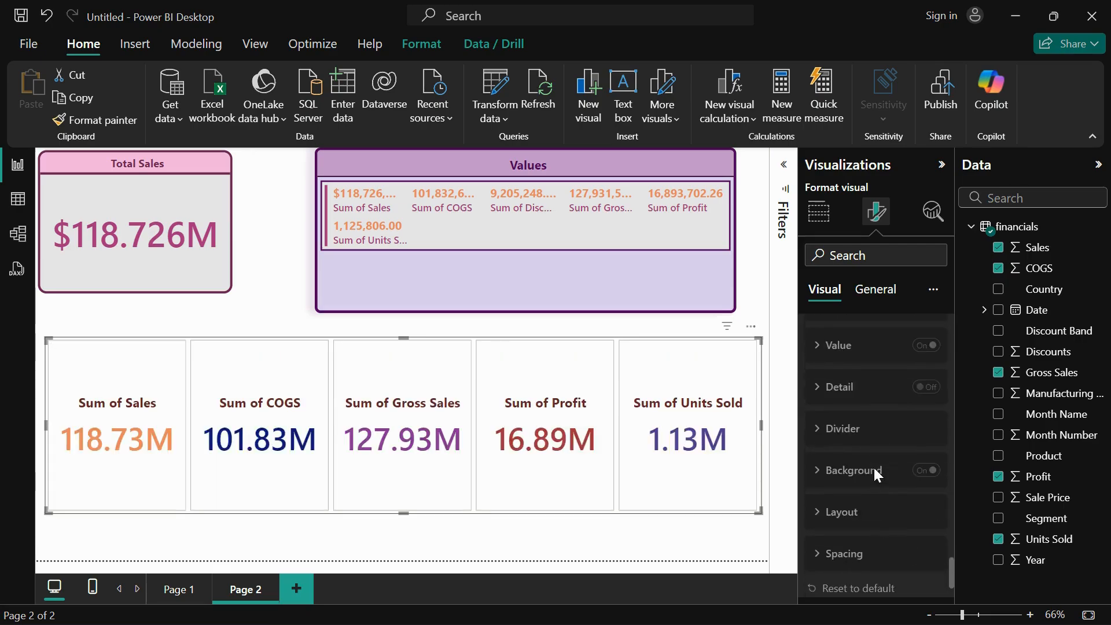
scroll(874, 466, up, 5)
scroll(876, 460, down, 2)
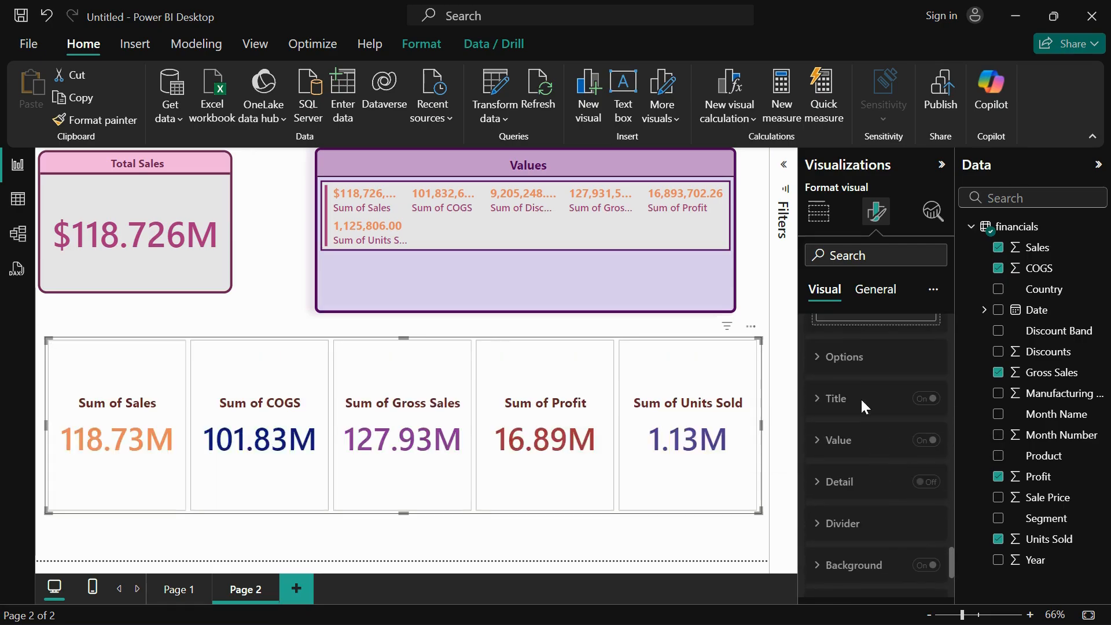
scroll(859, 480, down, 1)
scroll(860, 489, down, 3)
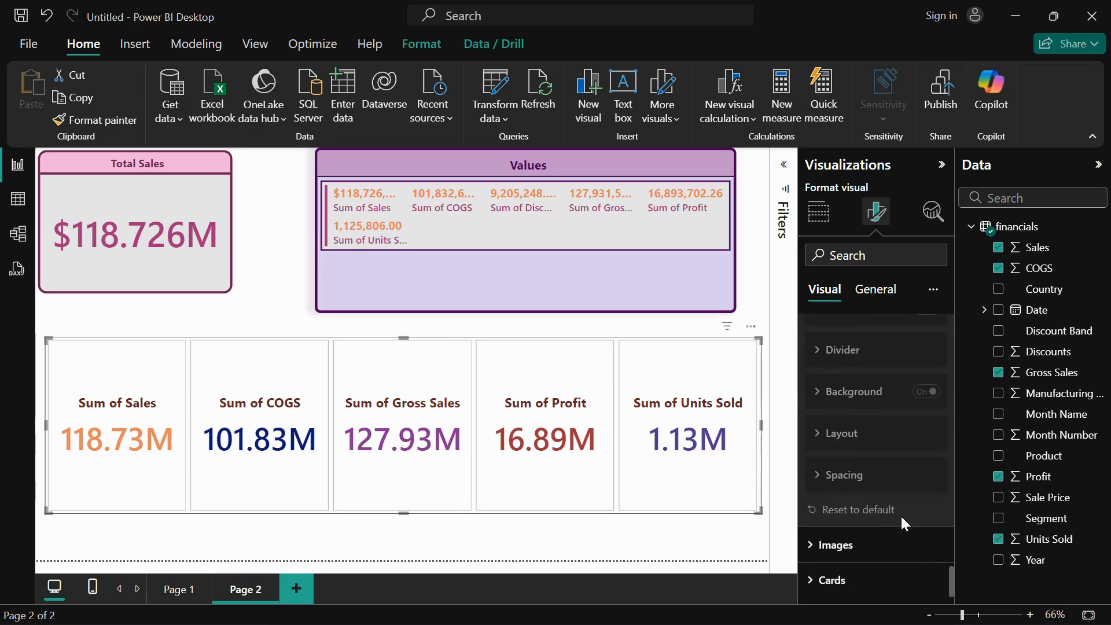
Step: Open the card image settings and turn on images for all series
click(860, 535)
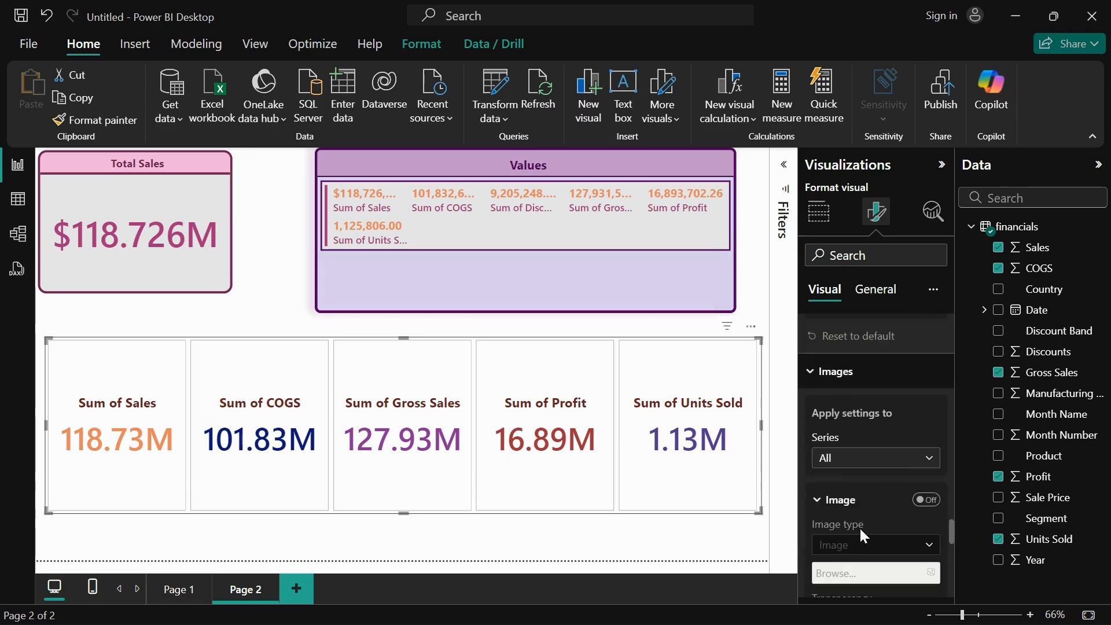
scroll(900, 486, down, 3)
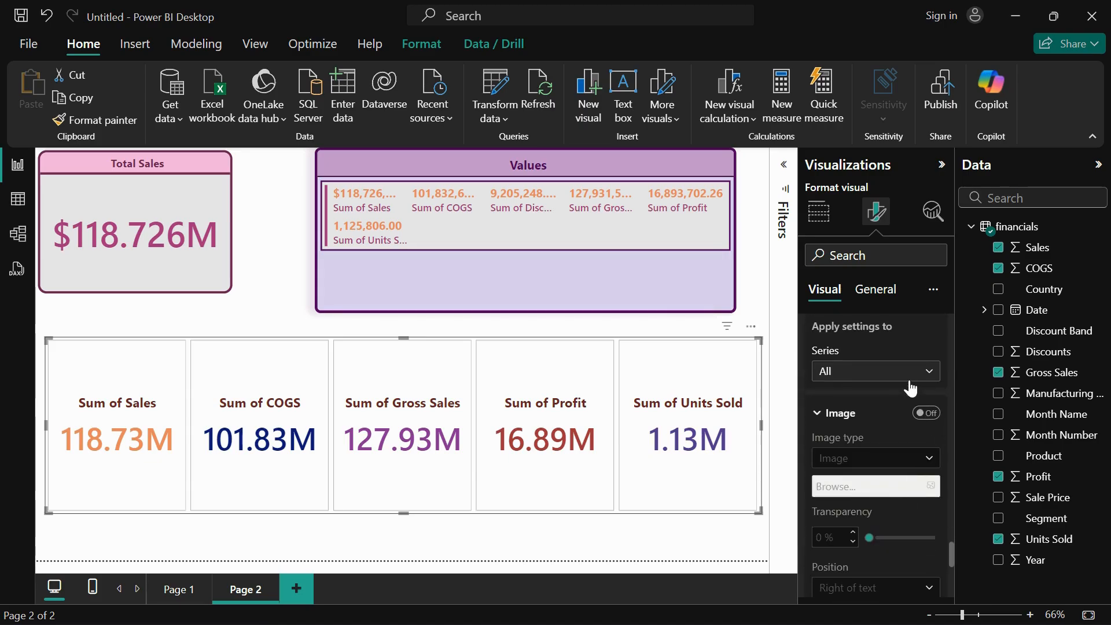
click(927, 413)
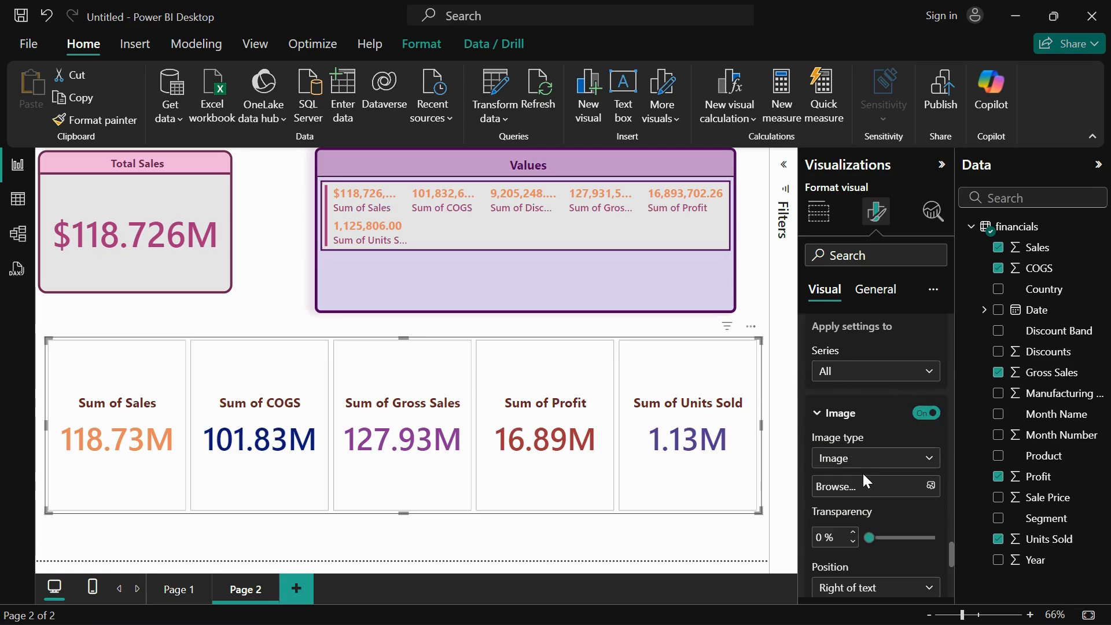
Step: Switch the image type to Image URL and back to Image for all series
click(868, 458)
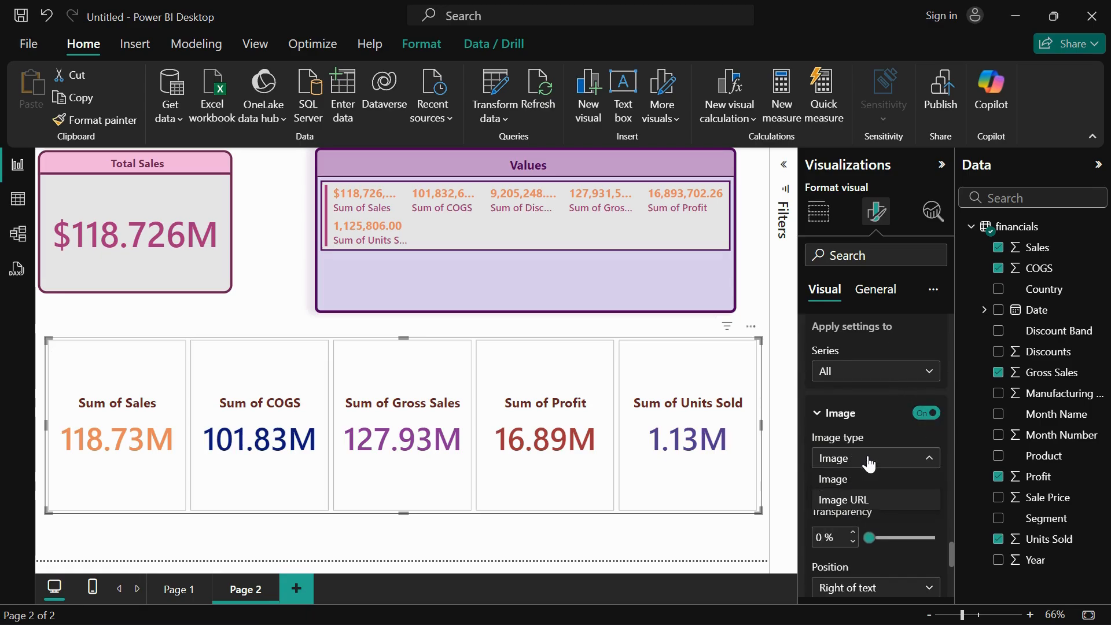
click(871, 501)
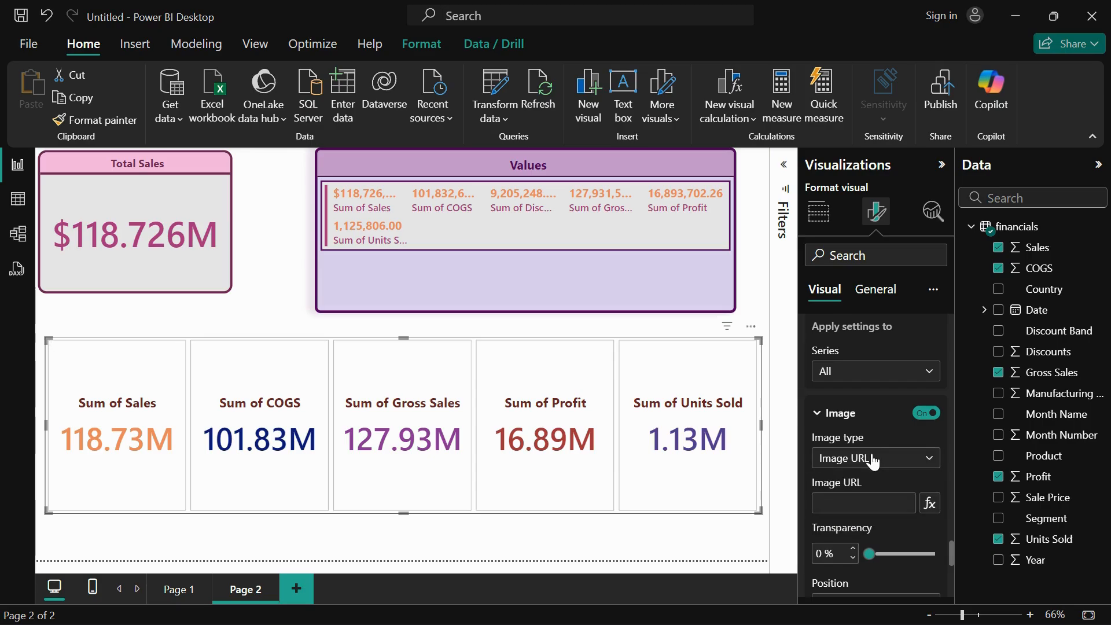
click(861, 503)
click(865, 461)
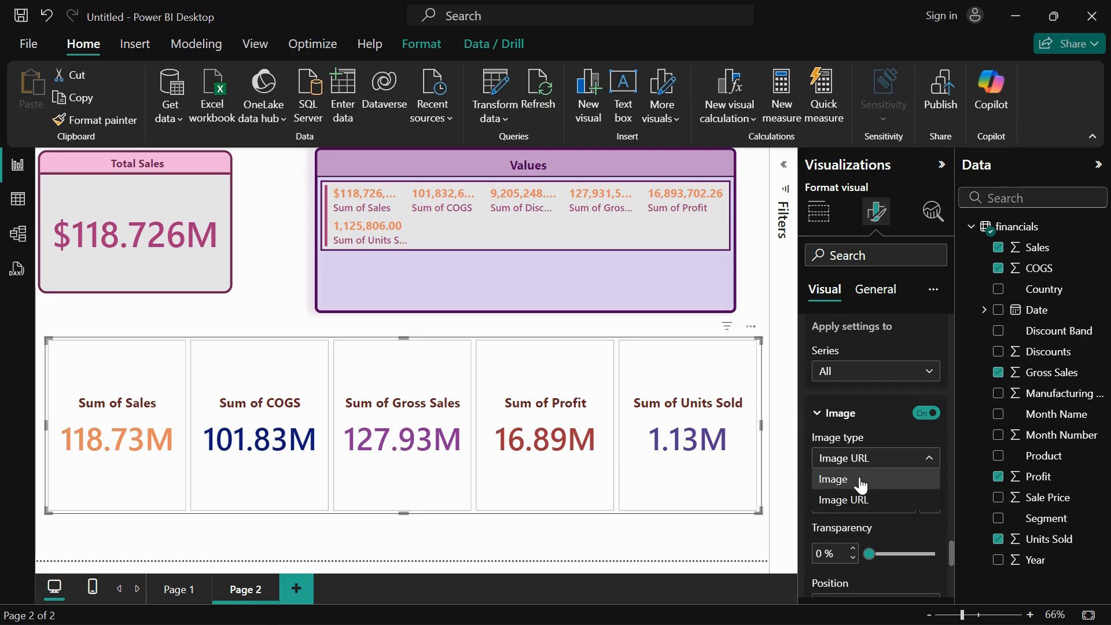
click(864, 478)
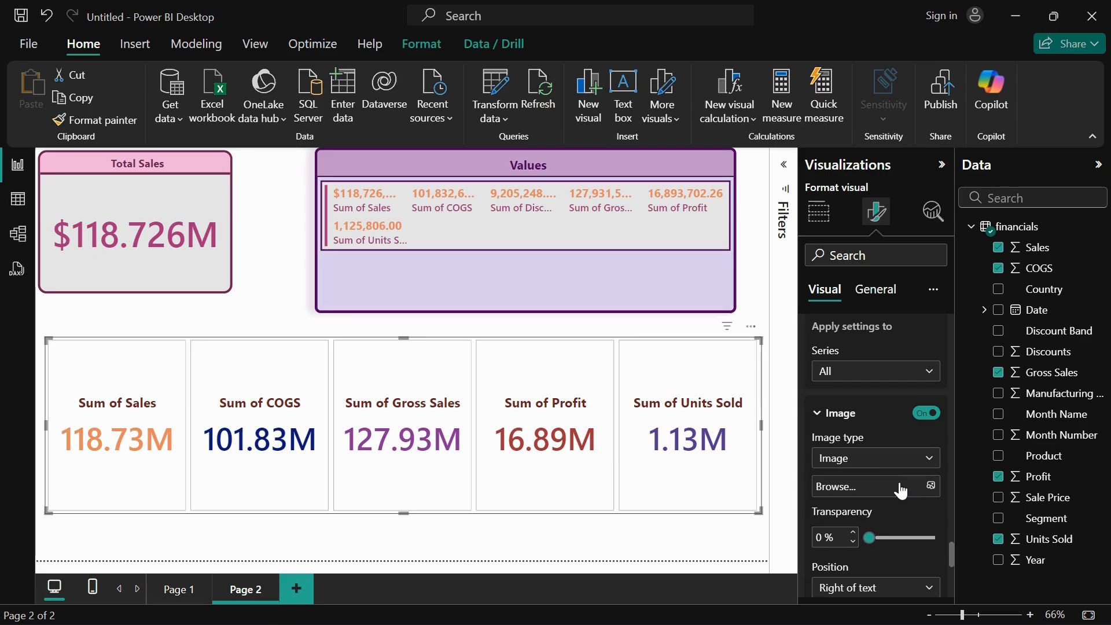
Step: Load Sample Superstore Profit Report.png as the image for all card series and review its placement and size options
click(894, 484)
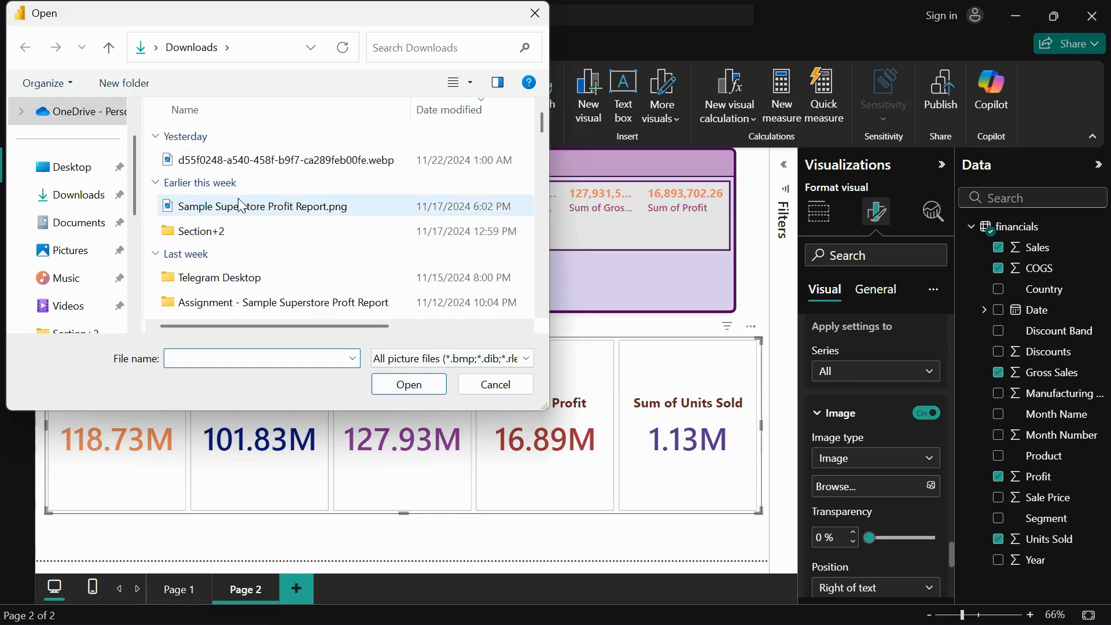
click(246, 207)
click(410, 385)
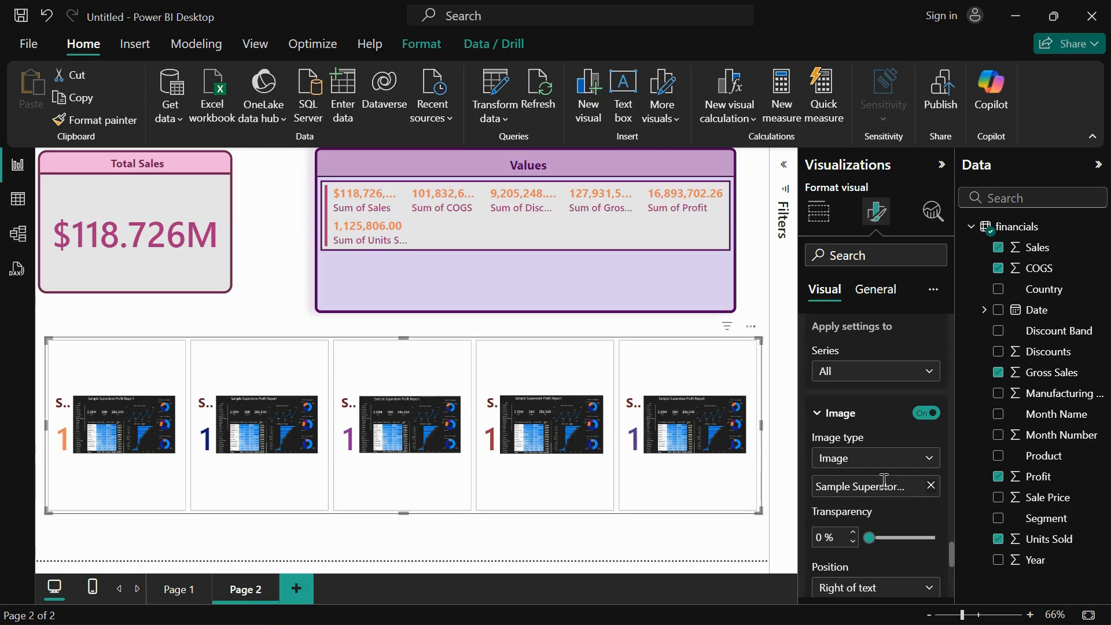
scroll(885, 481, down, 5)
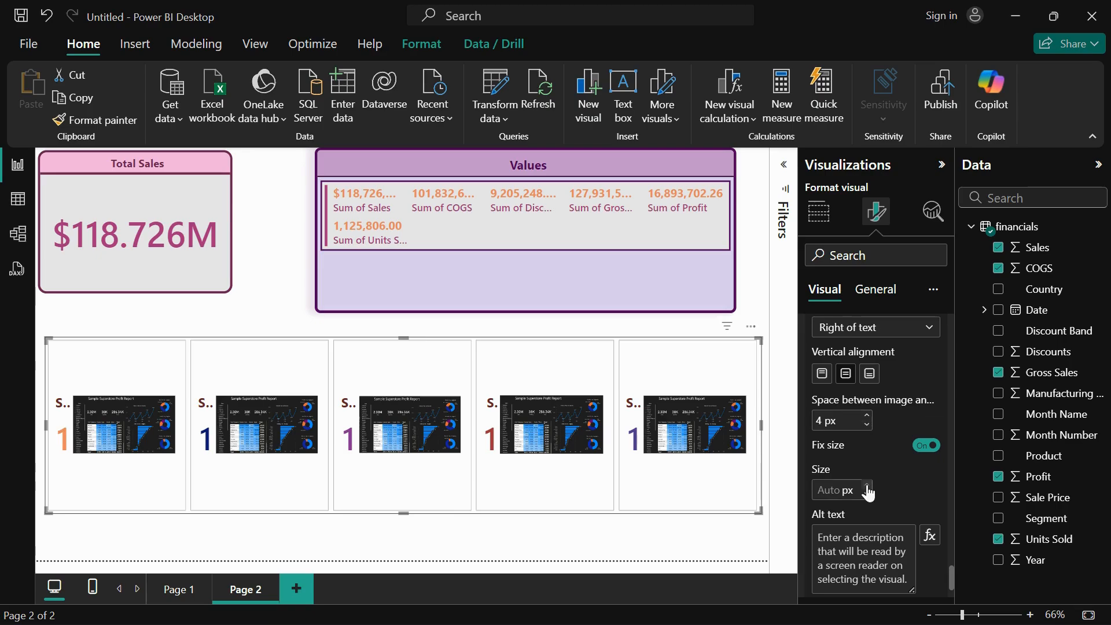
scroll(861, 425, up, 5)
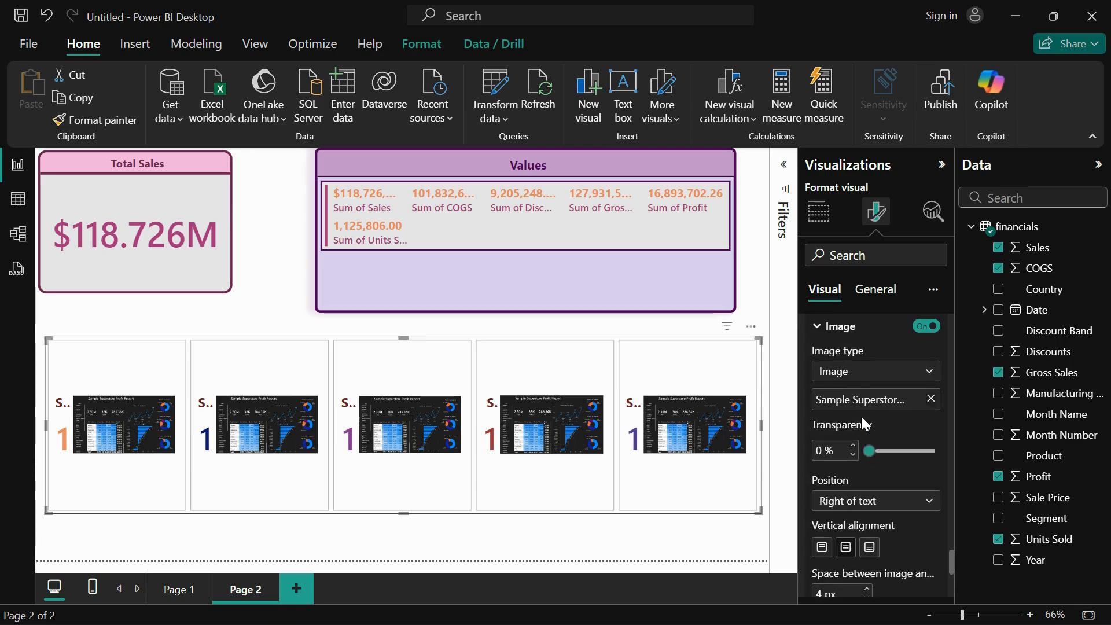
scroll(929, 498, down, 4)
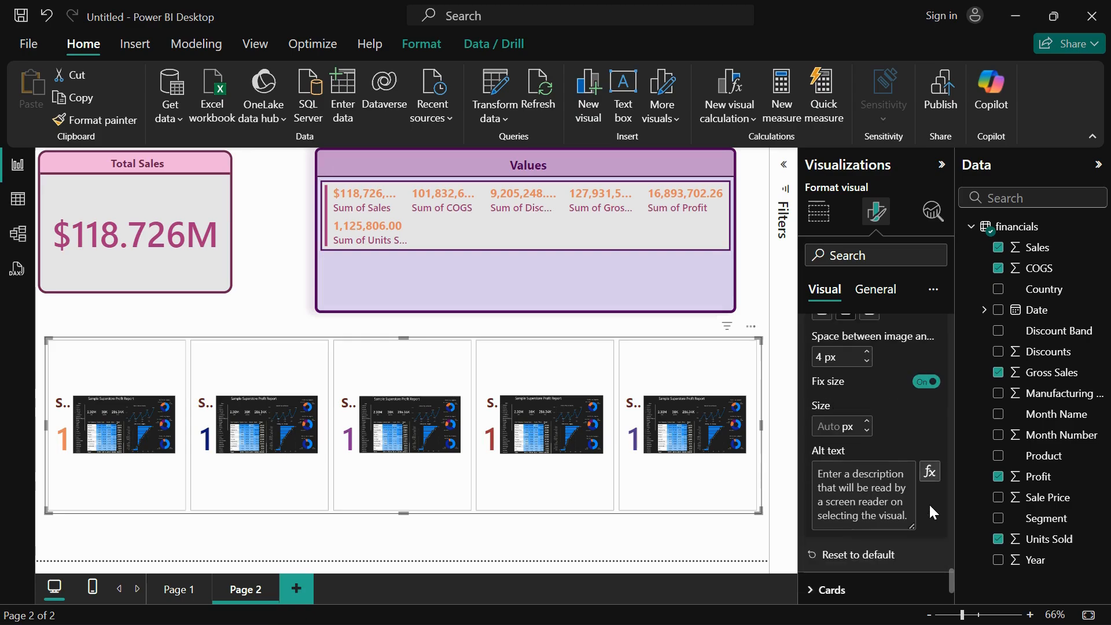
Step: Turn off the images for all card series
scroll(929, 501, up, 5)
scroll(930, 496, up, 3)
scroll(931, 478, down, 3)
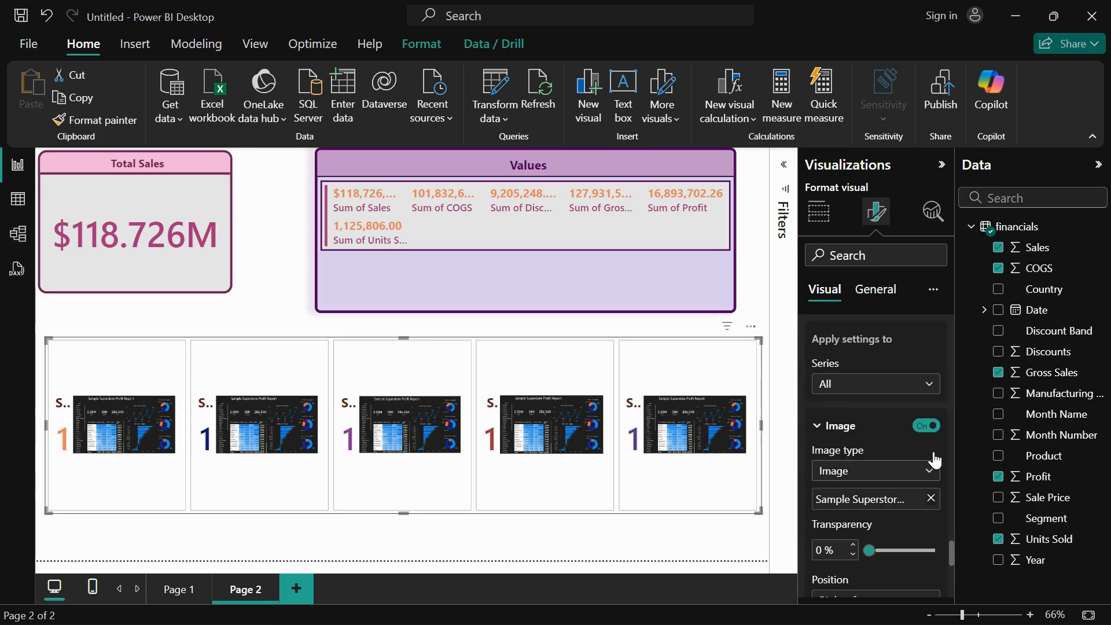
click(932, 428)
Step: Change the shape of all cards to Rounded Rectangle with 17 px rounded corners
scroll(866, 490, down, 4)
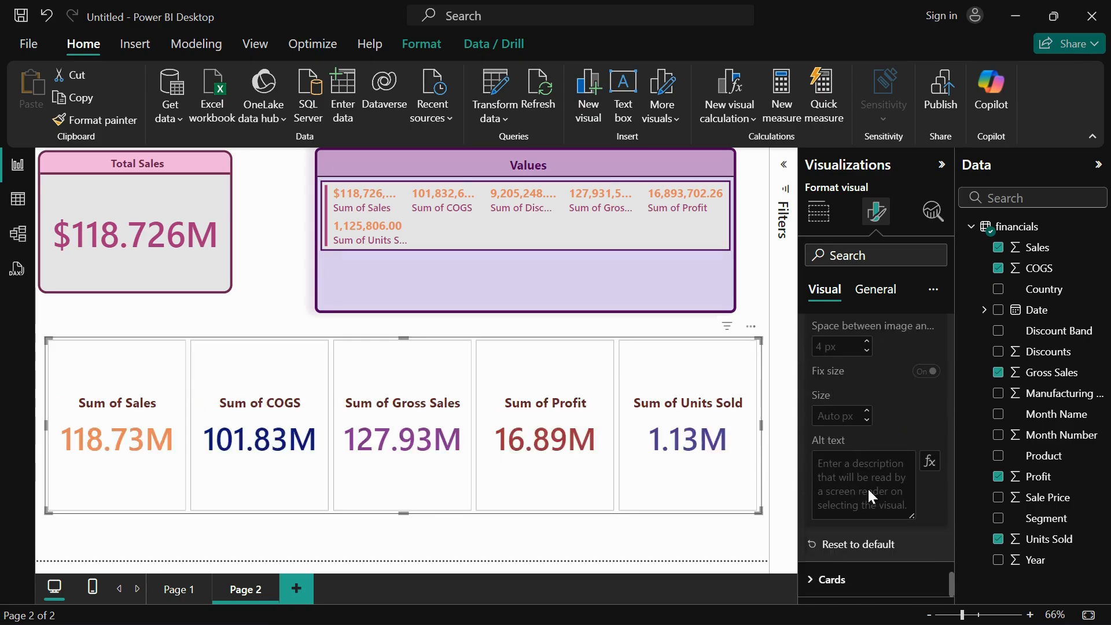
click(839, 583)
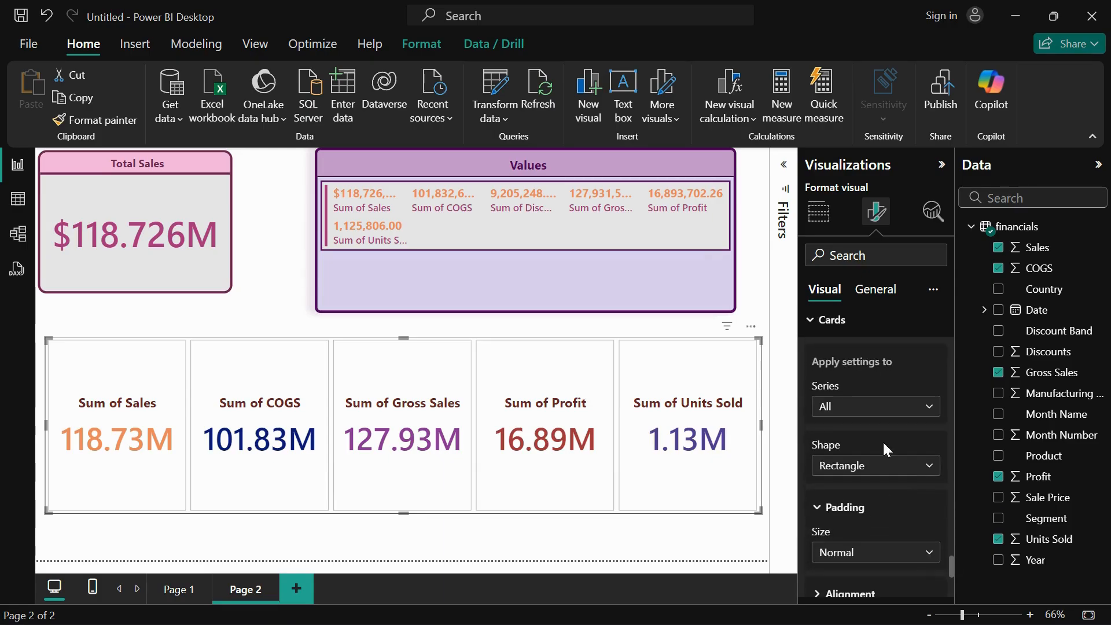
scroll(880, 427, down, 3)
scroll(880, 426, up, 3)
click(863, 412)
click(863, 412)
click(875, 474)
click(880, 508)
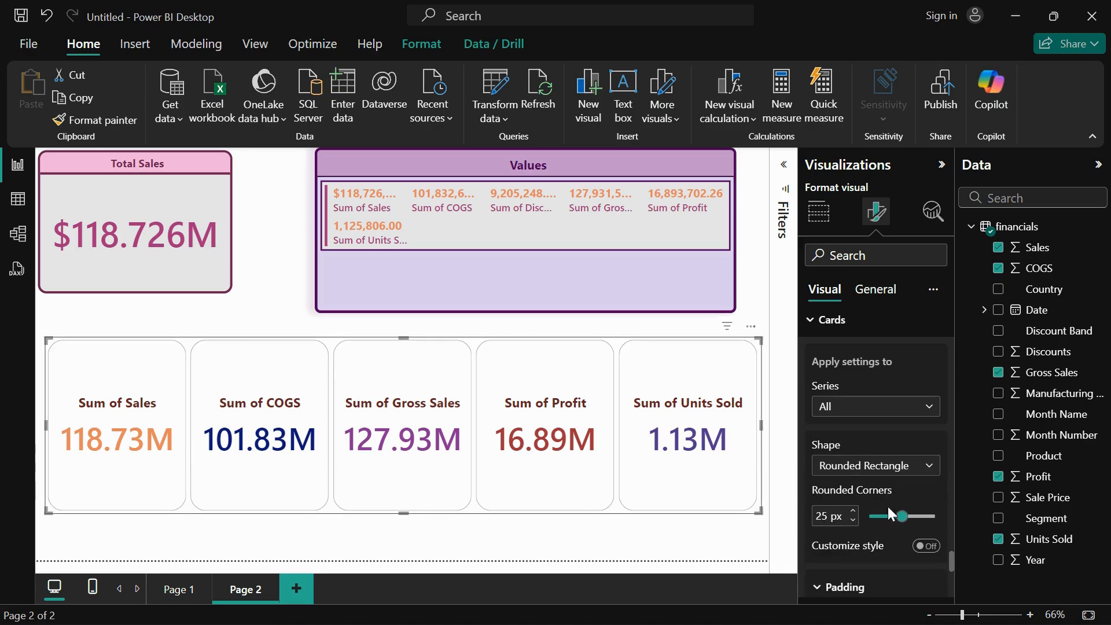
drag(900, 517, 892, 519)
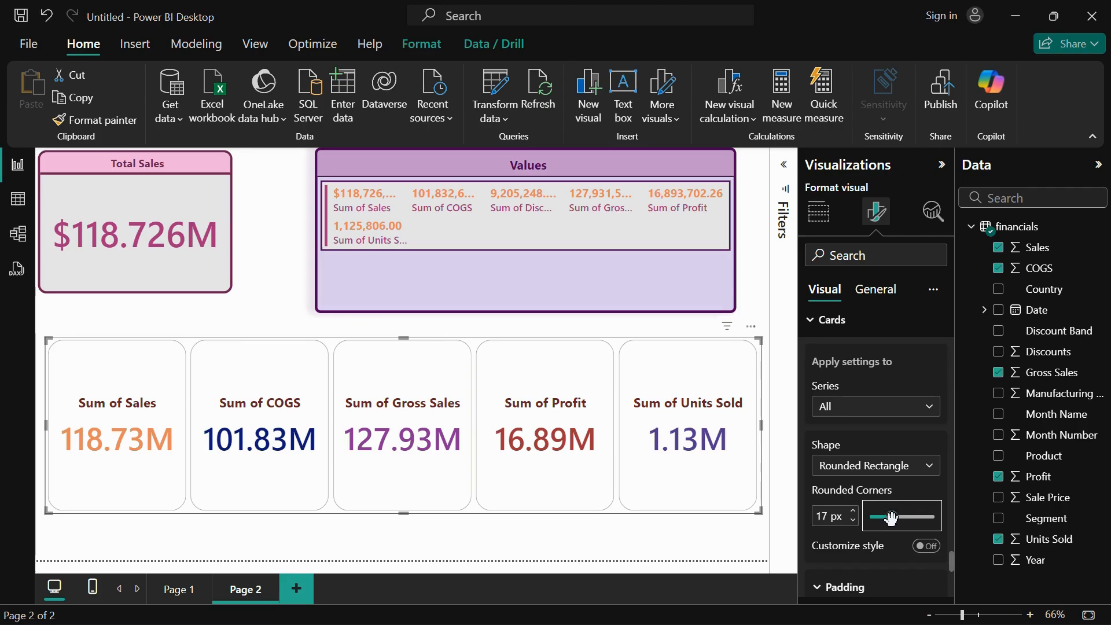
Step: Try the Wide and Narrow padding sizes on the cards, and return the padding to Normal
scroll(877, 554, down, 3)
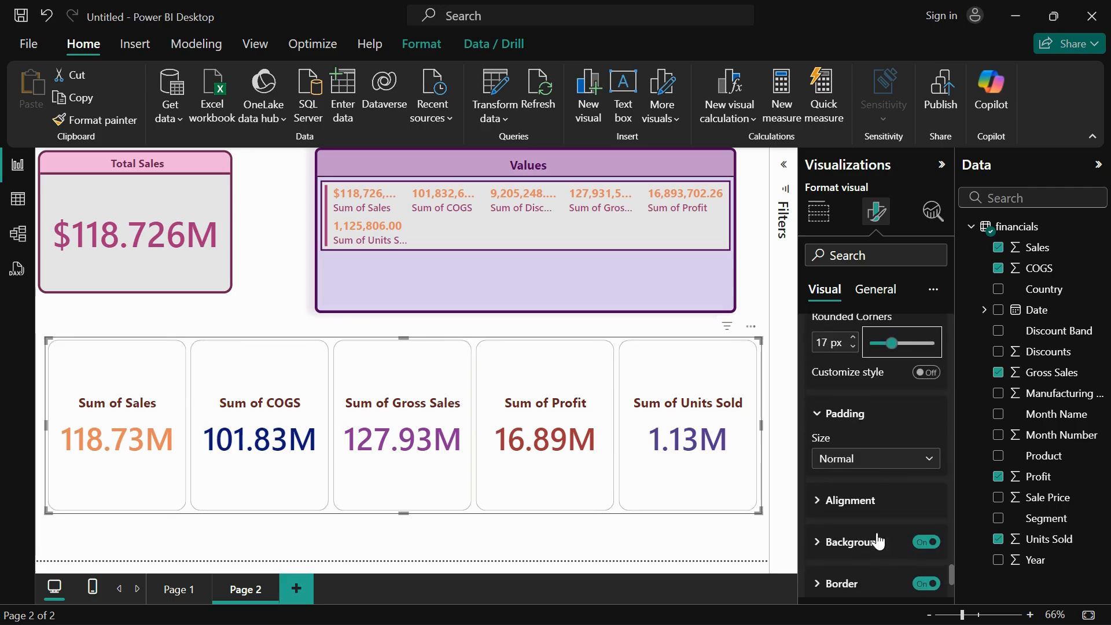
click(864, 458)
click(863, 478)
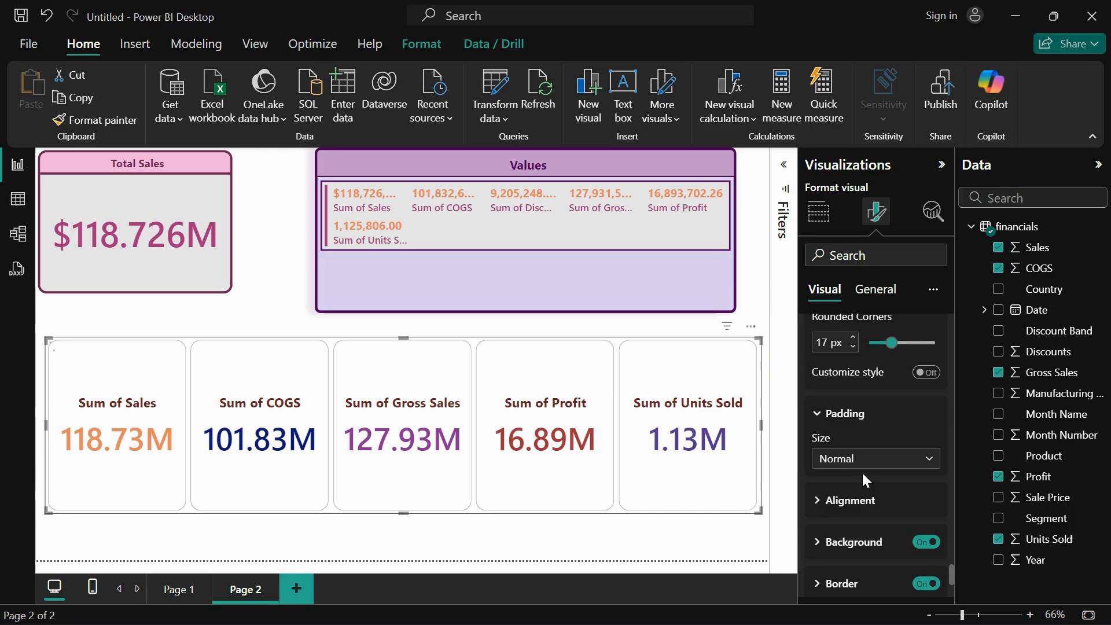
click(866, 467)
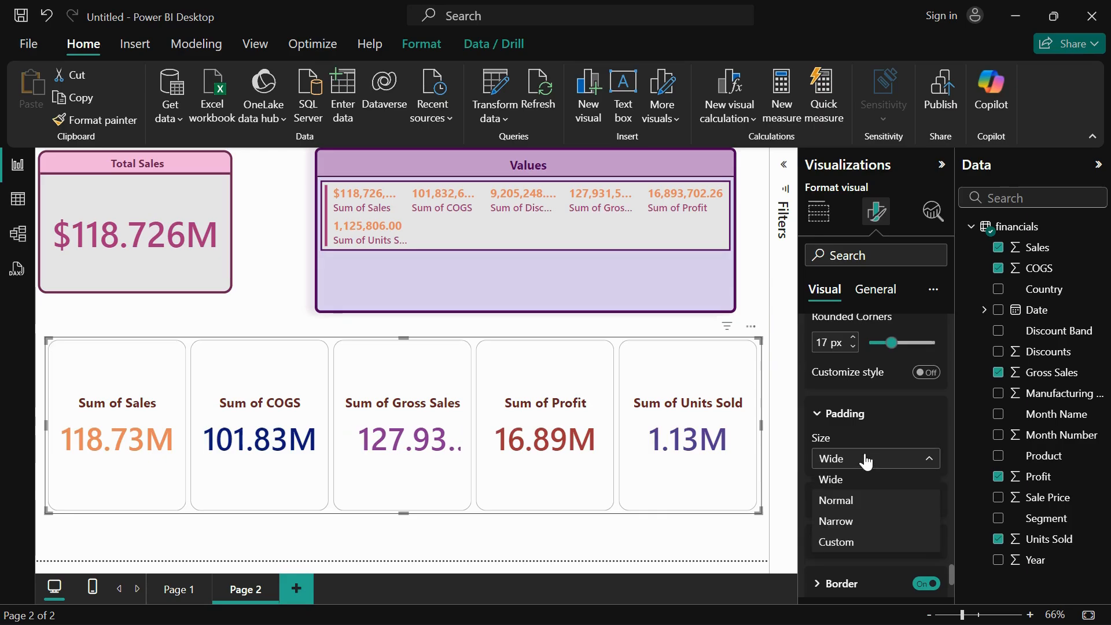
click(866, 520)
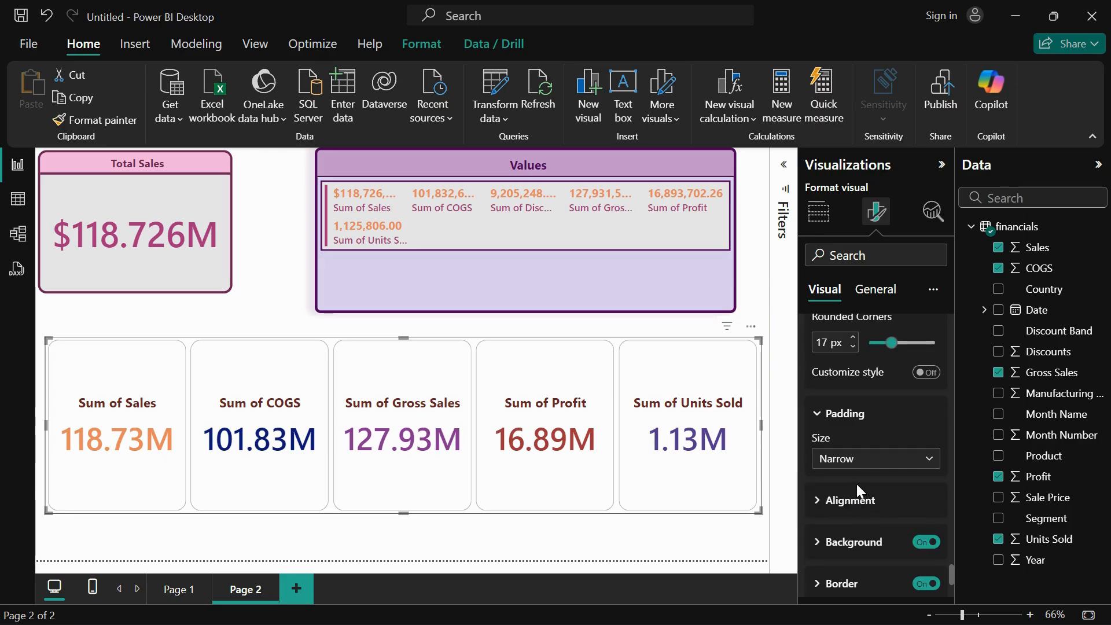
click(859, 459)
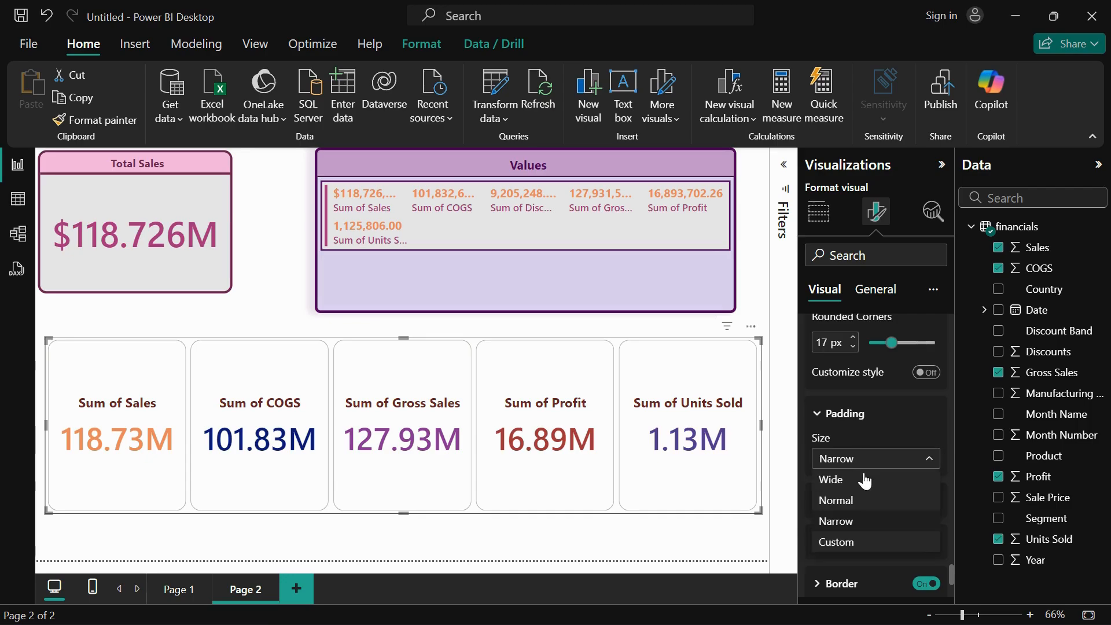
click(862, 502)
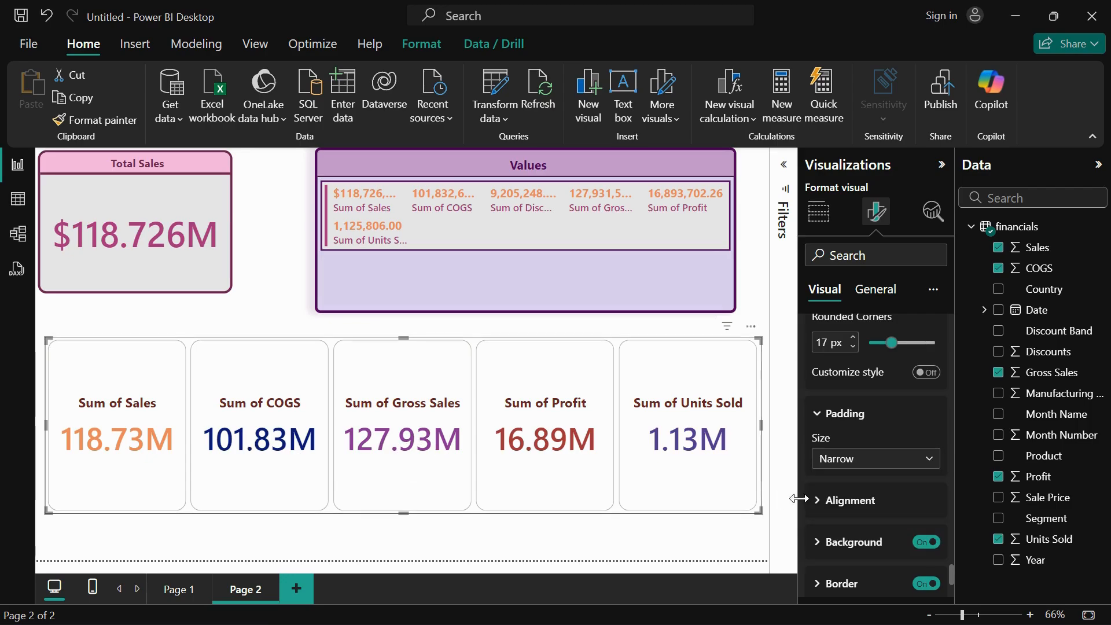
Step: Try the top and bottom vertical alignments for the card content, and return it to middle
click(839, 501)
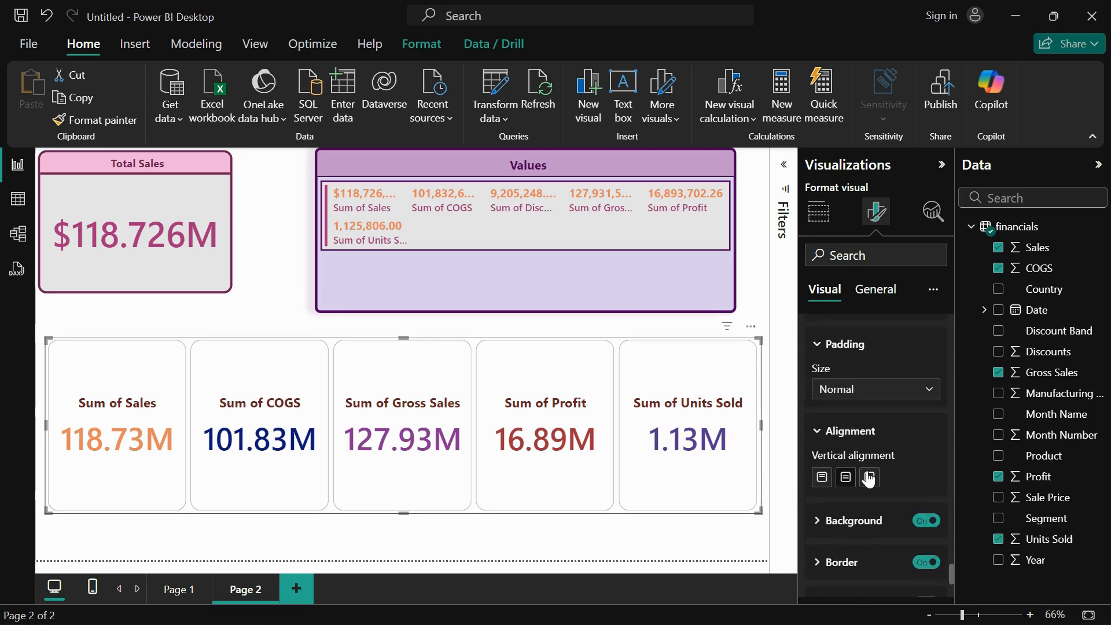
click(823, 460)
click(846, 462)
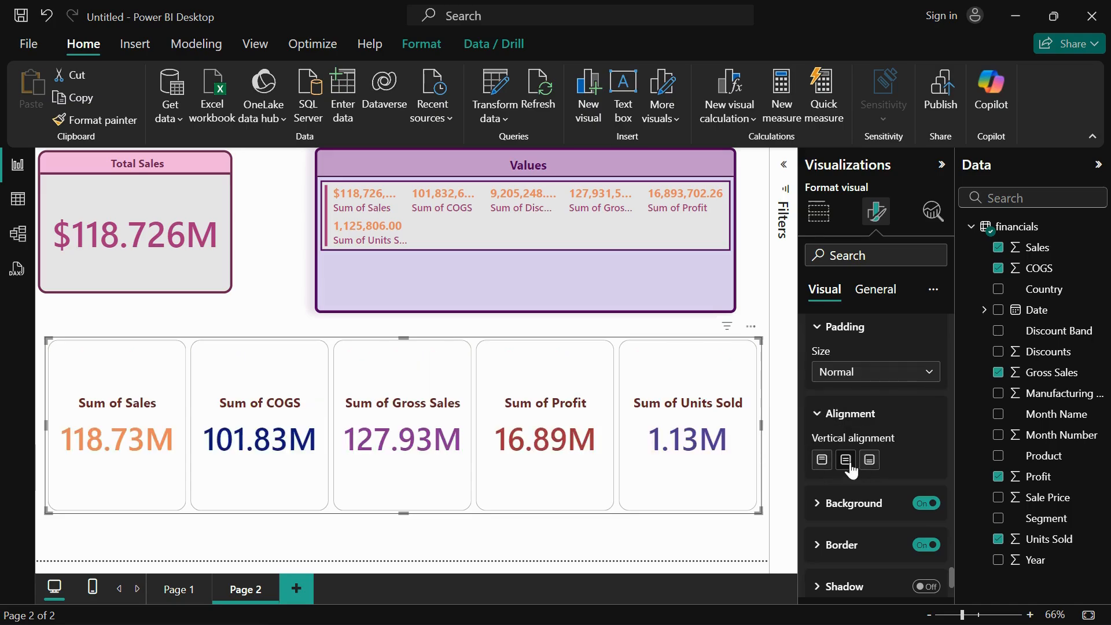
click(869, 461)
click(846, 461)
click(823, 460)
click(846, 460)
Step: Set the background colour of all cards to light grey and look over the remaining background options
click(851, 503)
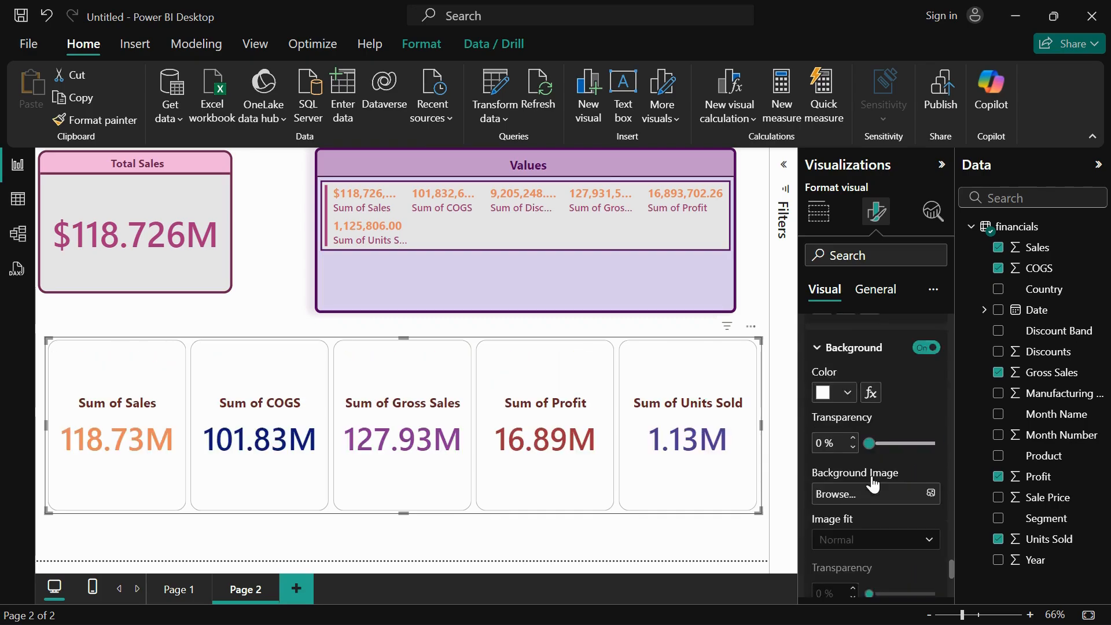
click(849, 375)
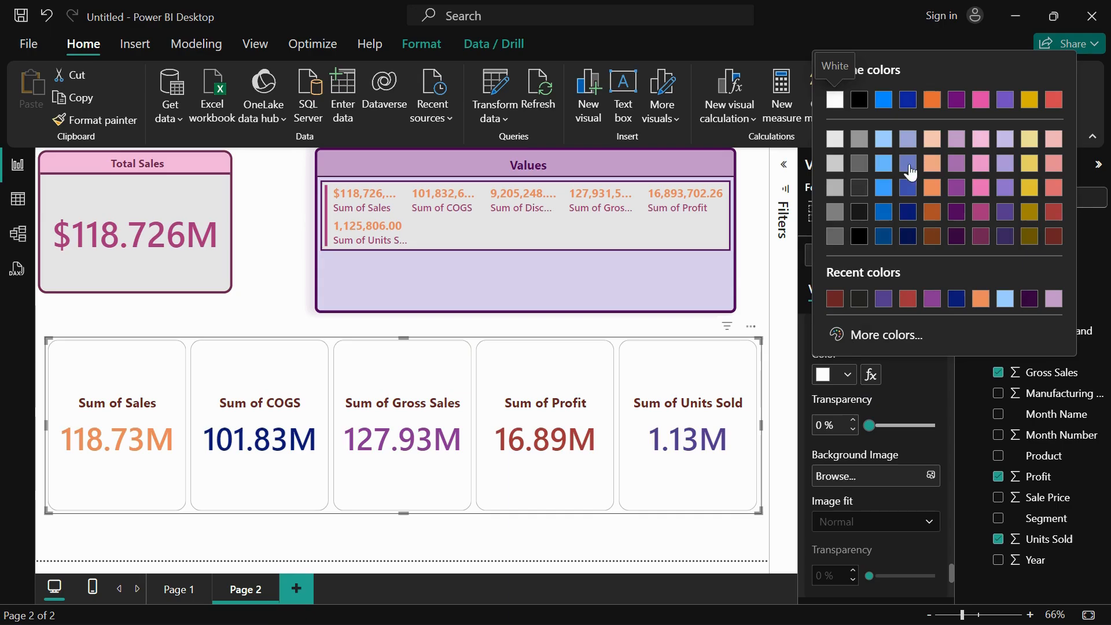
click(837, 141)
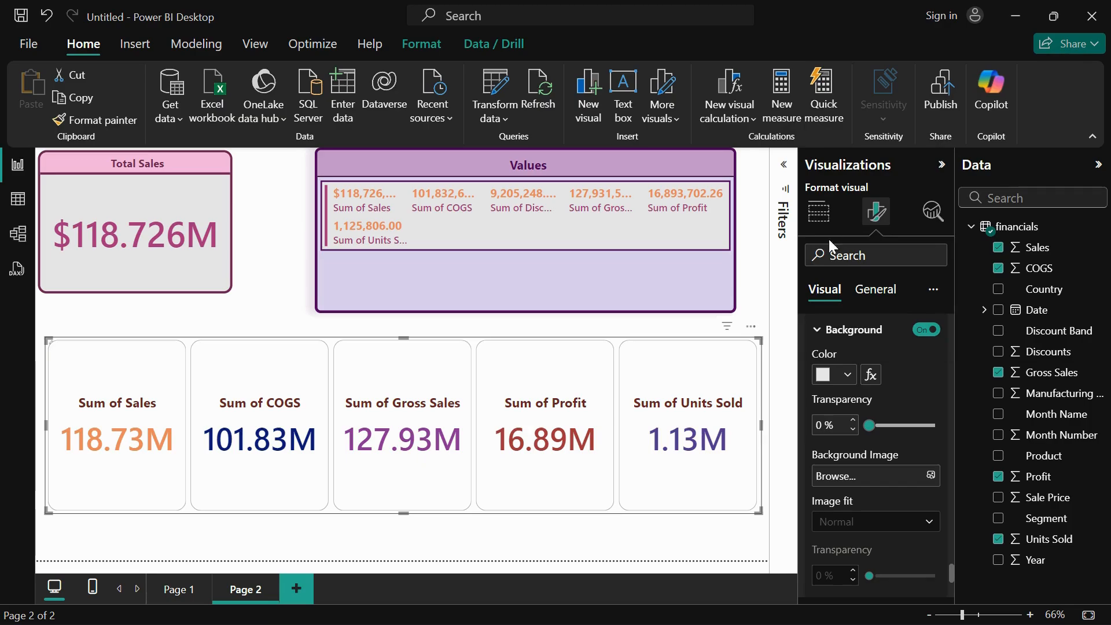
scroll(859, 480, down, 1)
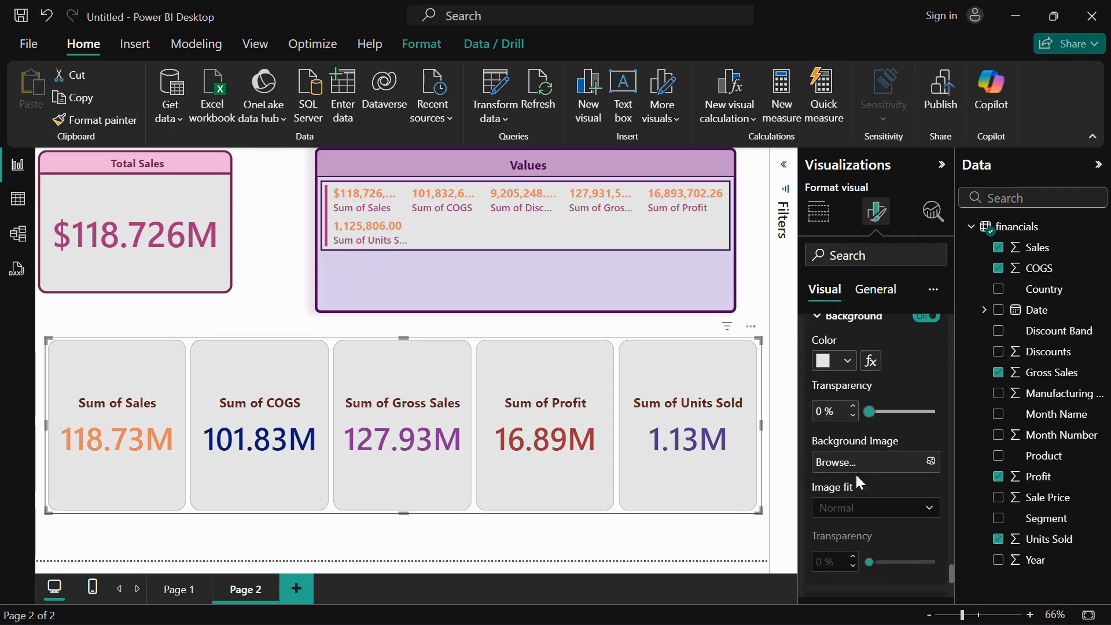
scroll(856, 476, down, 3)
scroll(857, 477, up, 3)
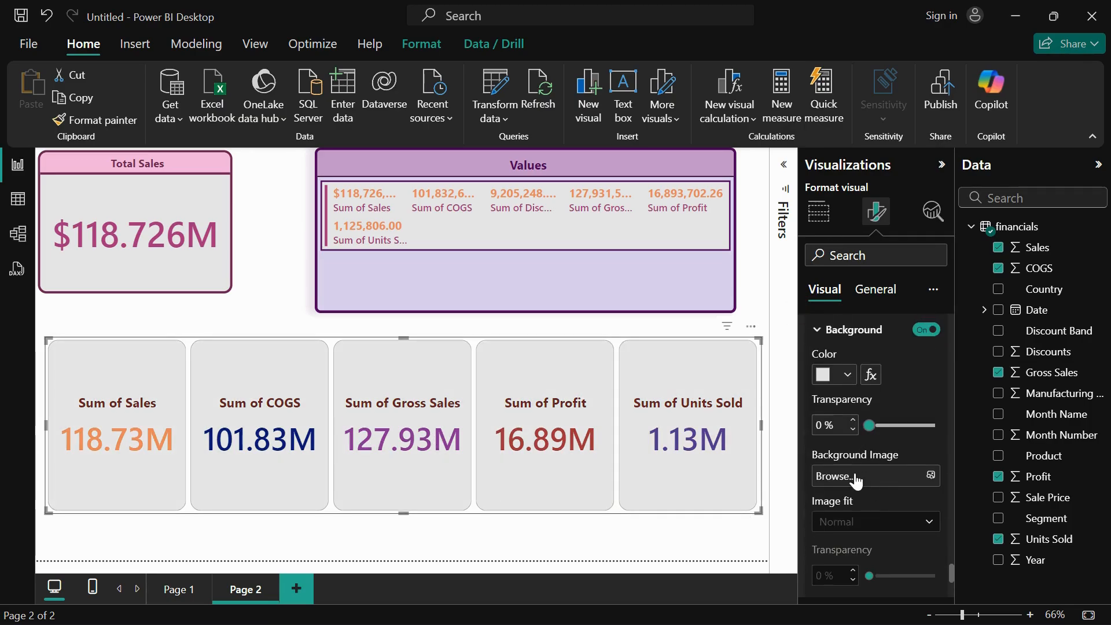
scroll(871, 488, down, 3)
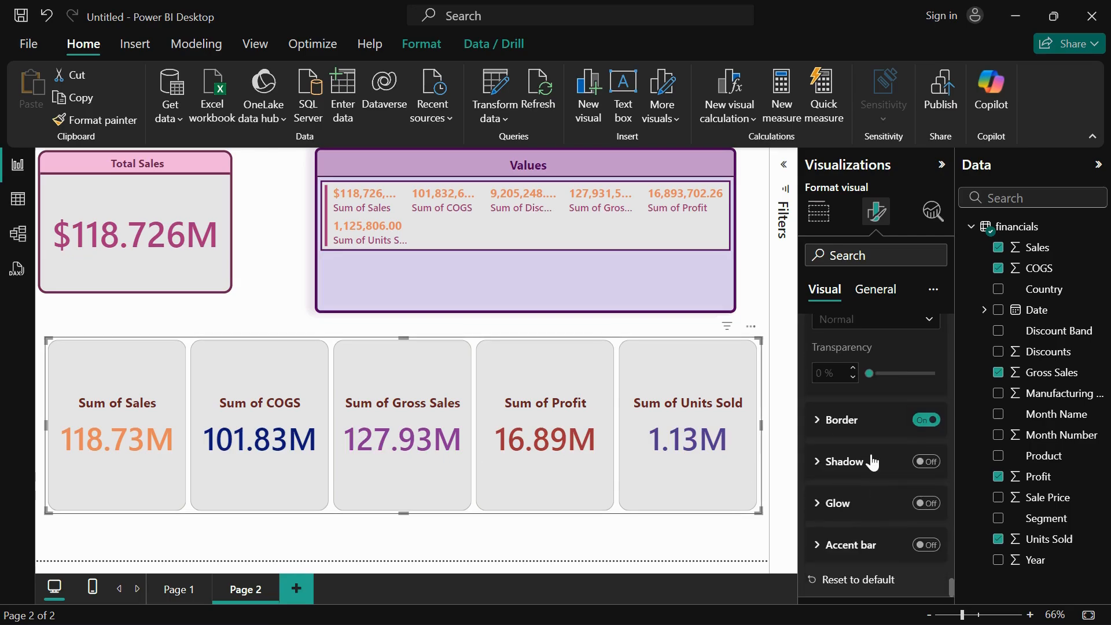
scroll(873, 423, up, 3)
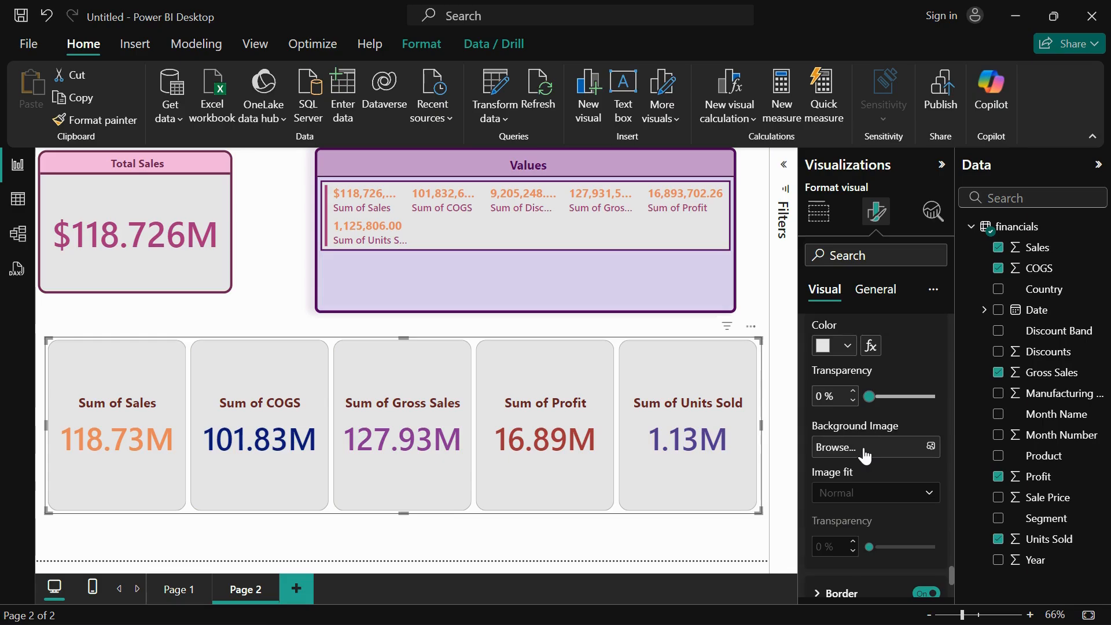
Step: Give all cards a dark red border 3 px wide with 0% transparency
scroll(879, 486, down, 3)
click(836, 422)
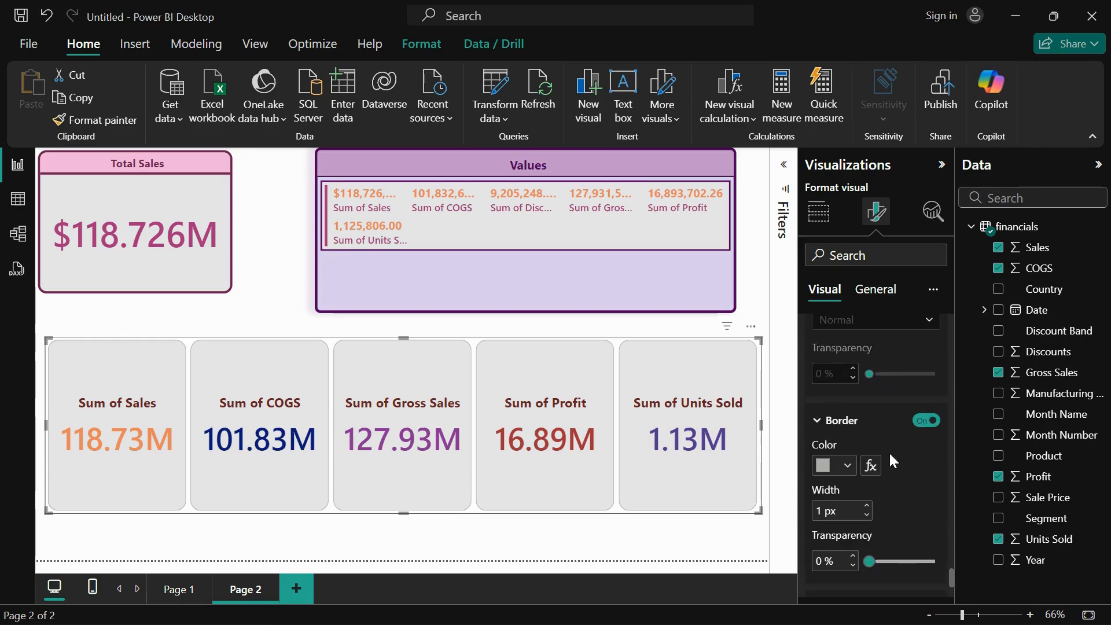
click(848, 466)
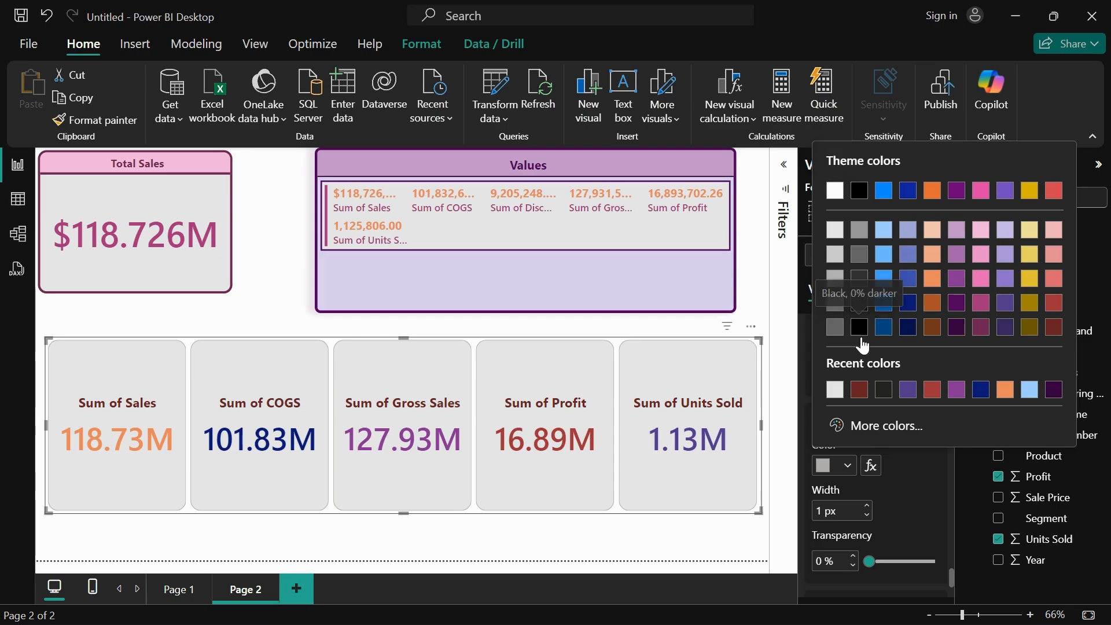
click(859, 390)
scroll(891, 495, down, 3)
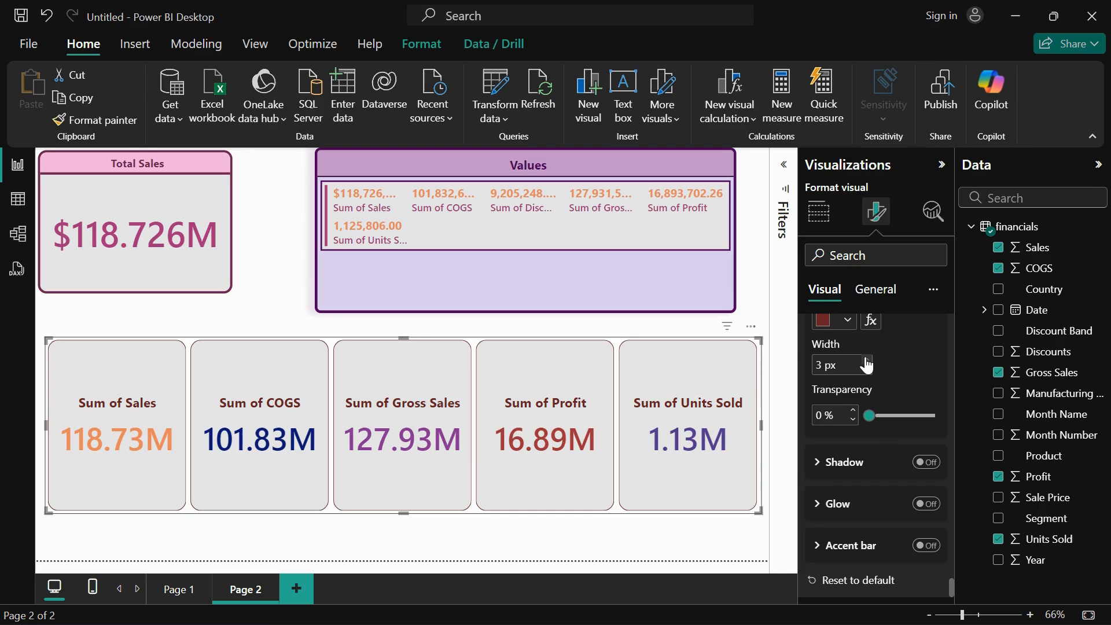
click(867, 360)
drag(868, 410, 907, 413)
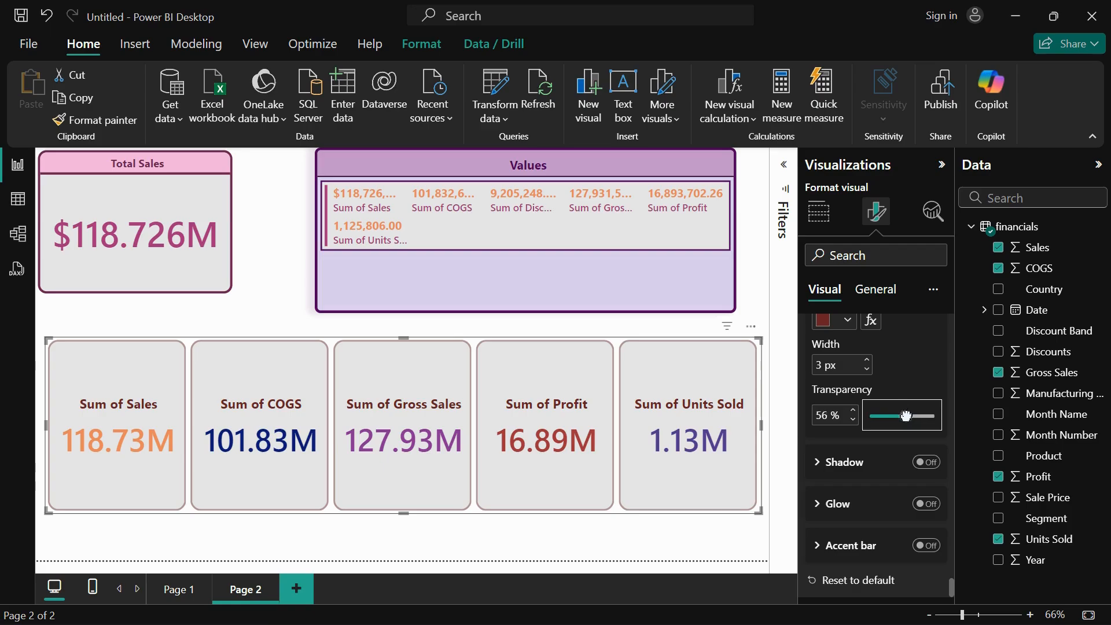
Step: Turn on the shadow for all cards and set its colour to light red
click(835, 470)
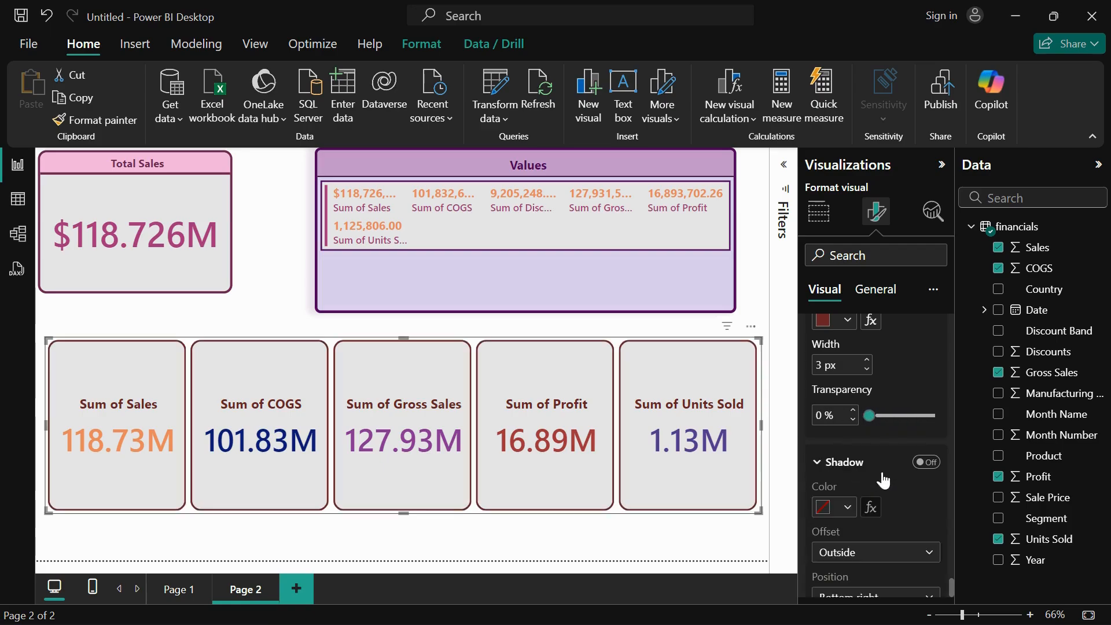
click(926, 462)
click(845, 506)
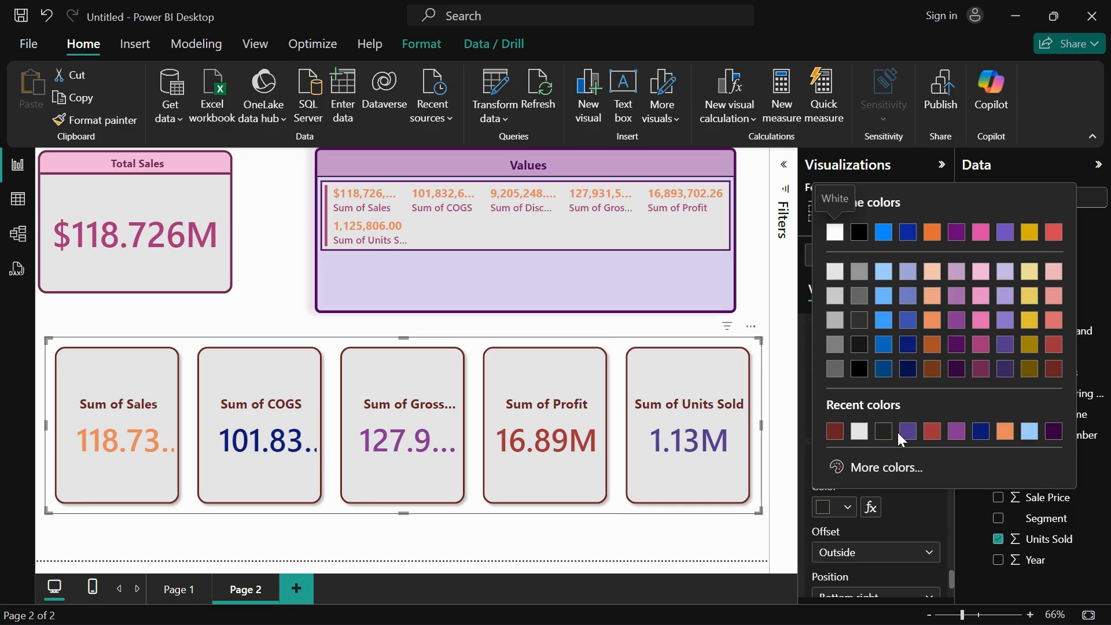
click(1053, 272)
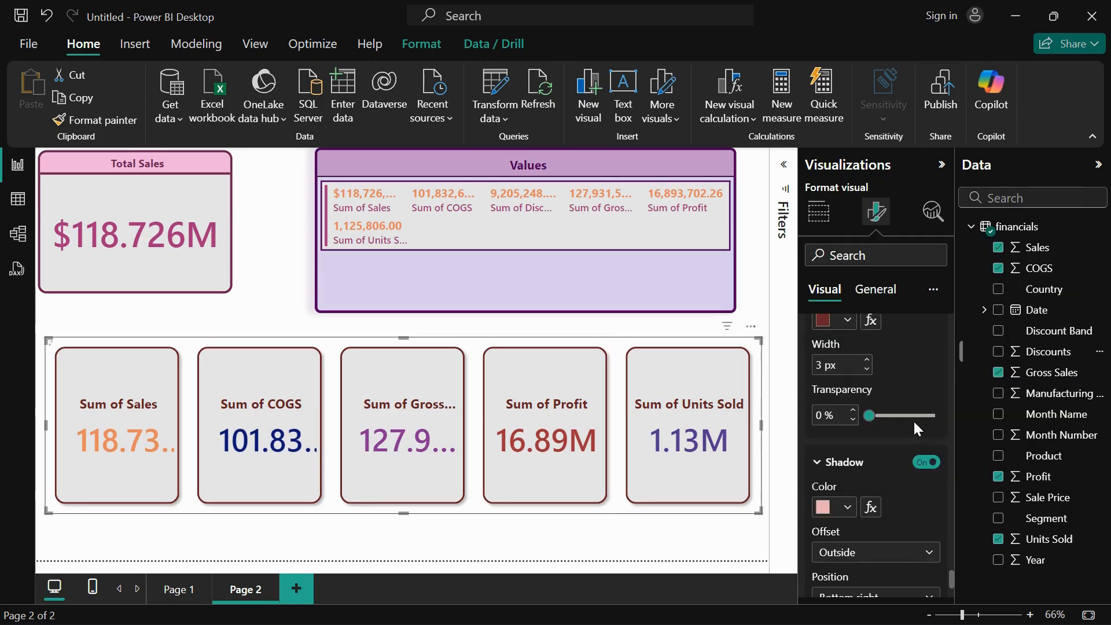
Step: Look over the shadow's offset and position options, keeping Outside and Bottom right
scroll(915, 418, down, 2)
scroll(914, 418, down, 1)
click(895, 418)
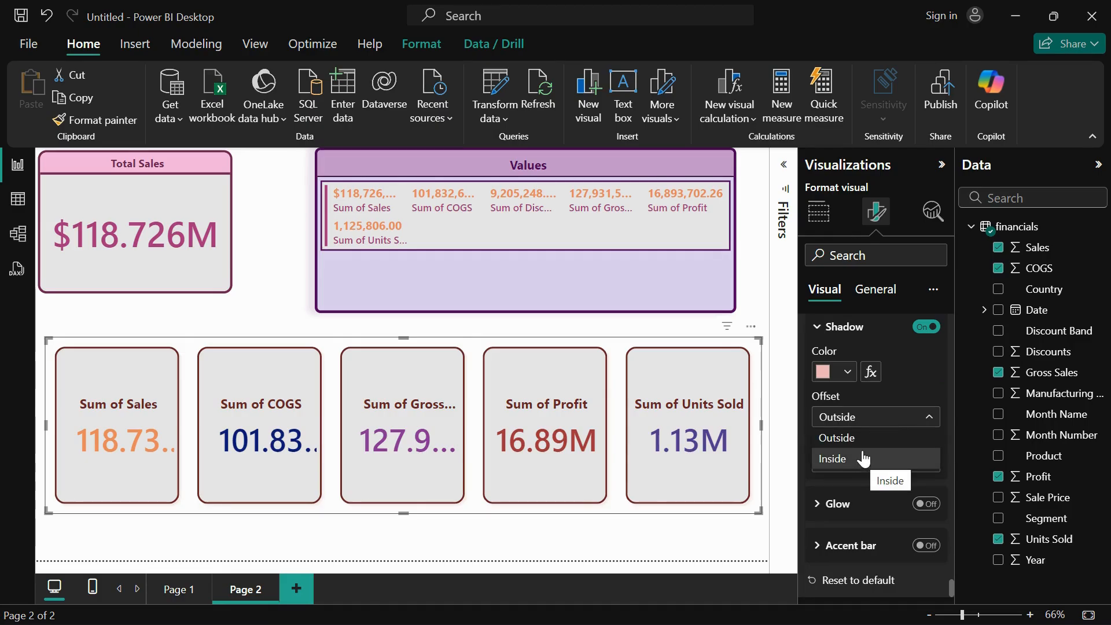
click(842, 438)
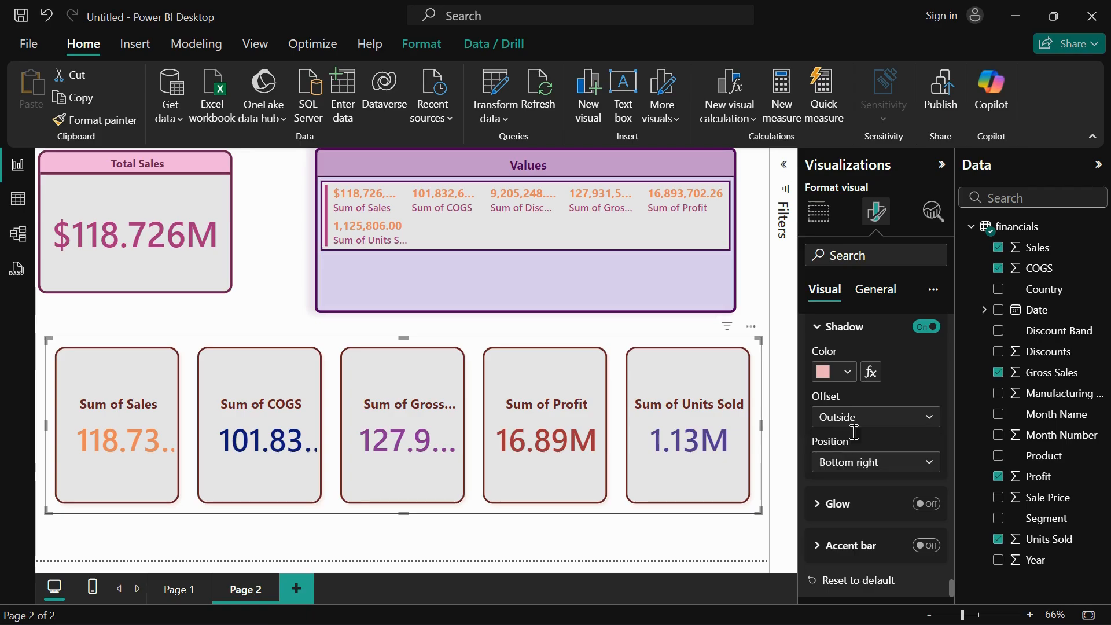
click(866, 467)
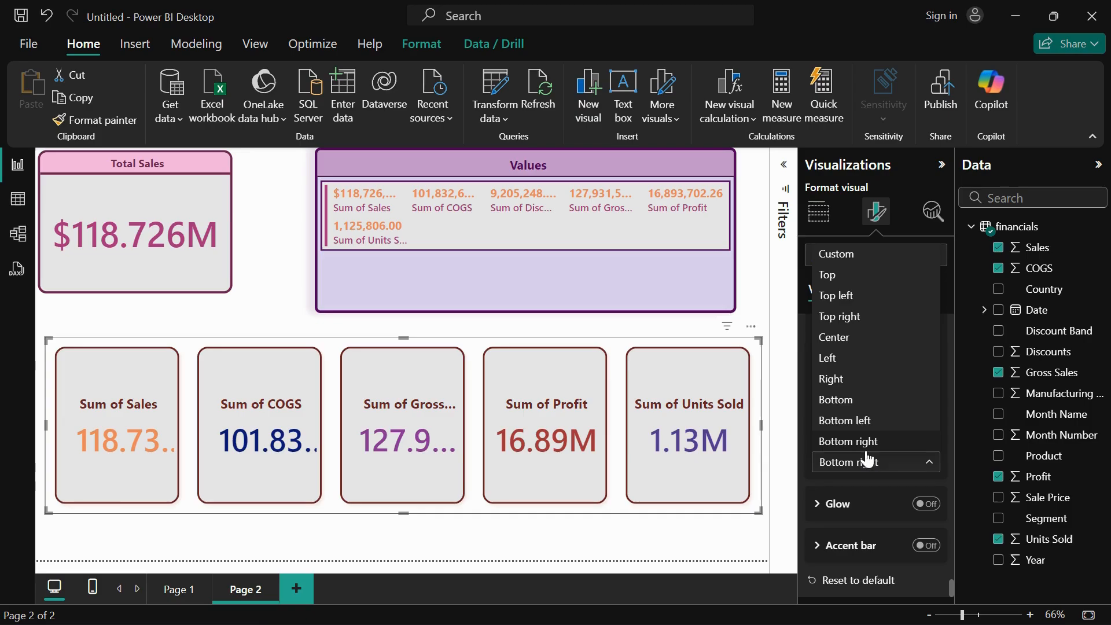
click(870, 460)
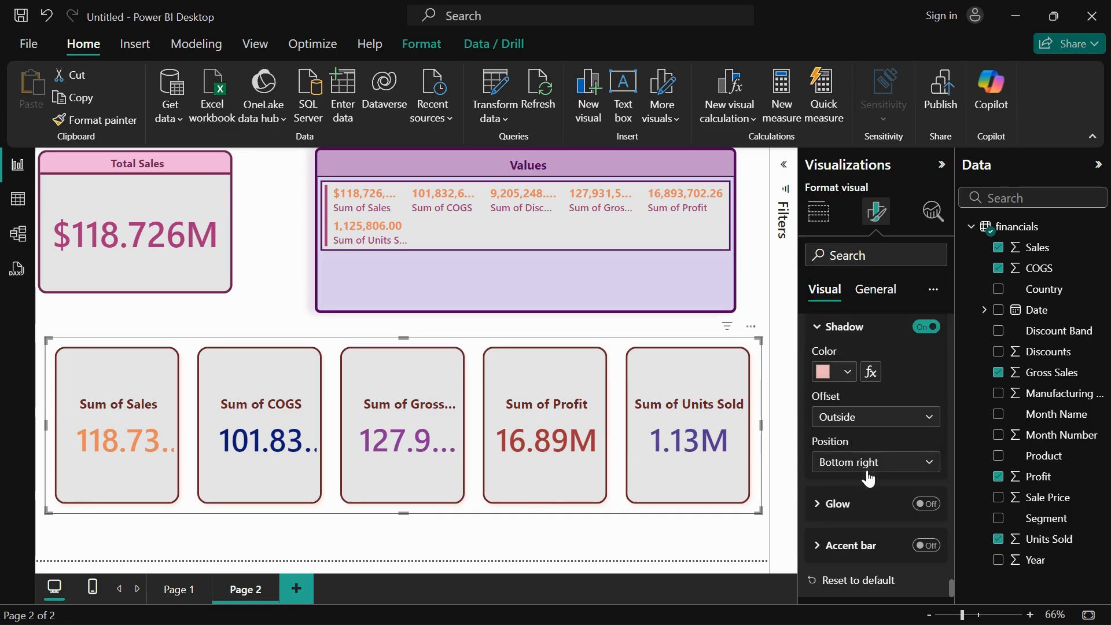
Step: Turn on the glow for all cards and set its colour to a medium light red
click(927, 504)
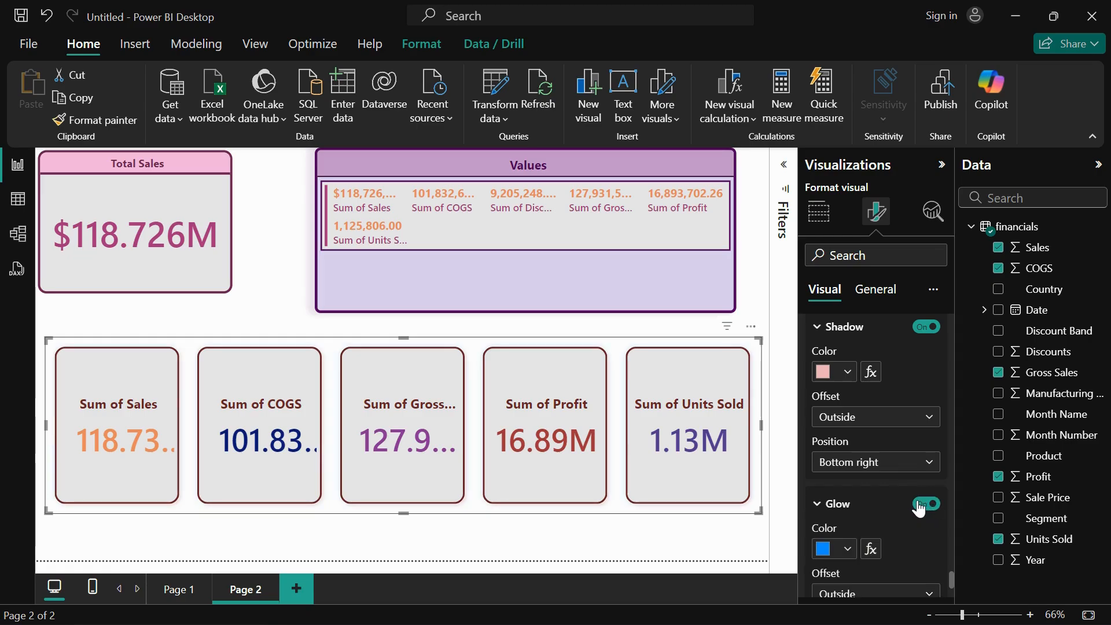
scroll(884, 518, down, 3)
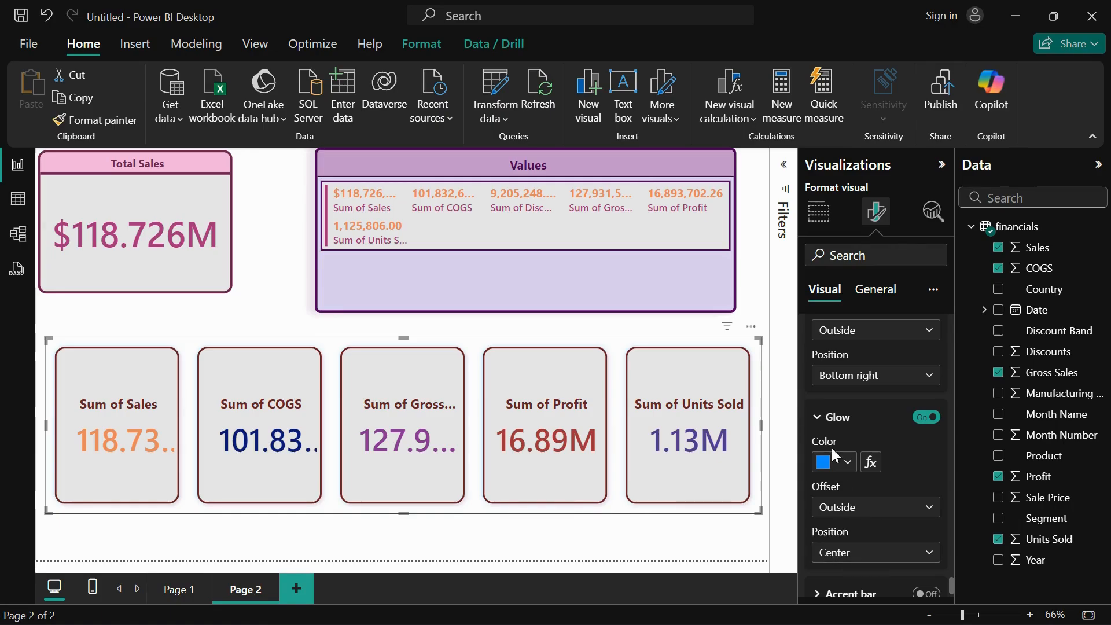
click(843, 459)
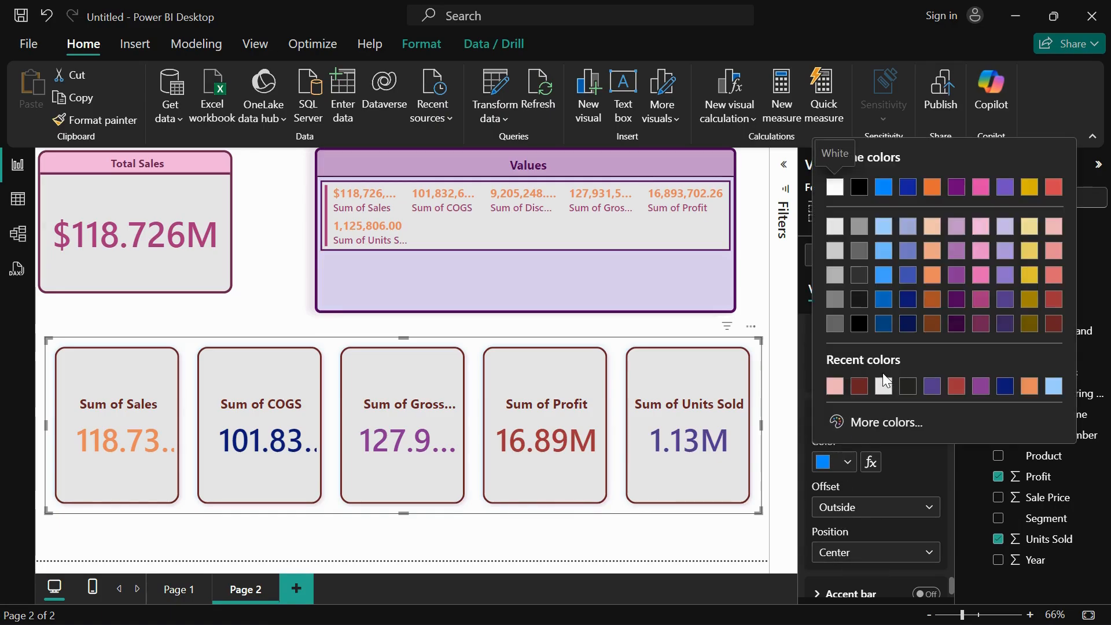
click(1051, 288)
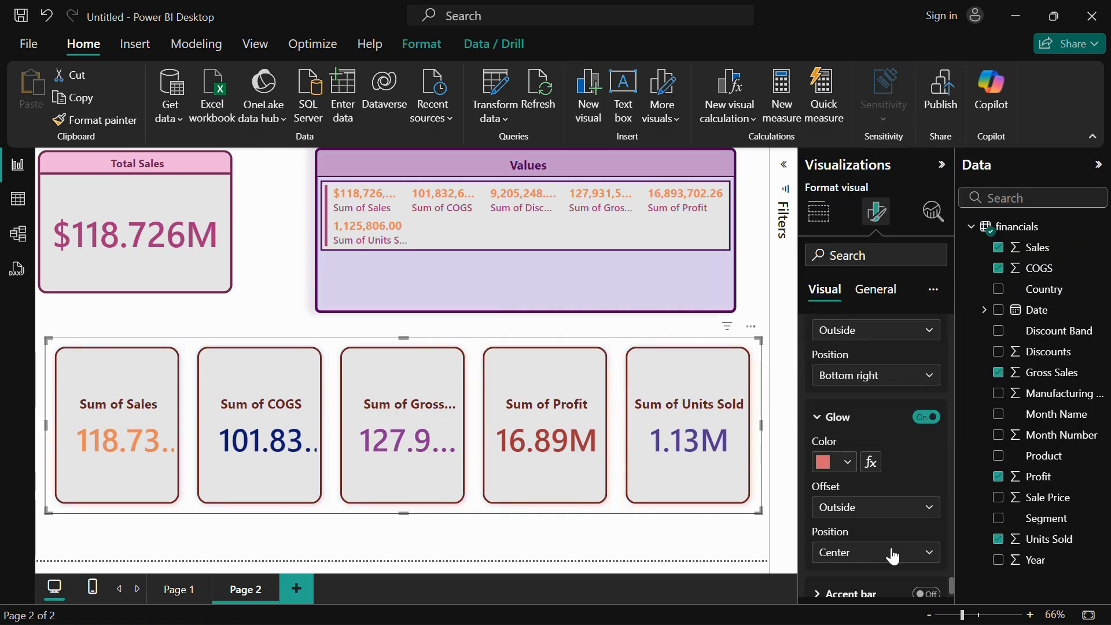
Step: Turn on the accent bar for all cards and turn off their border
scroll(893, 554, down, 2)
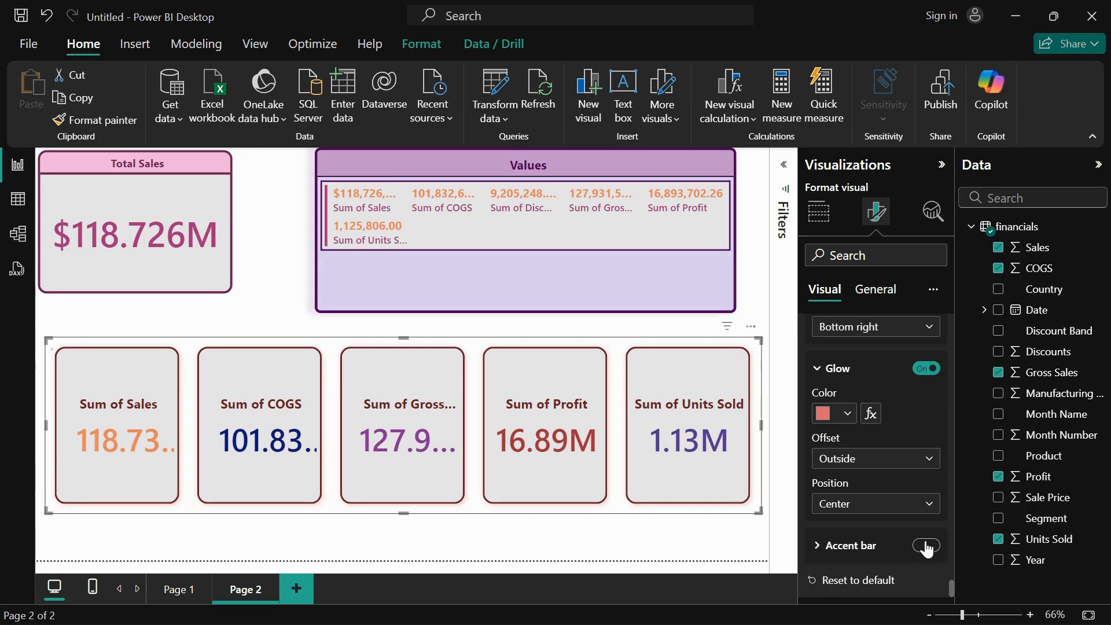
click(927, 547)
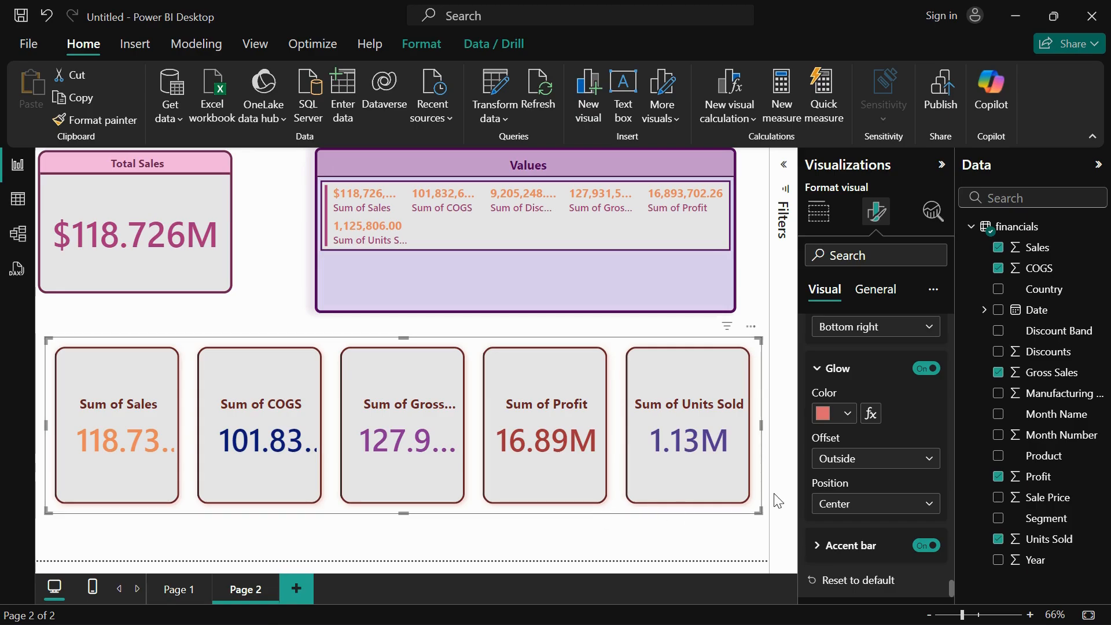
scroll(829, 495, up, 1)
scroll(825, 488, up, 10)
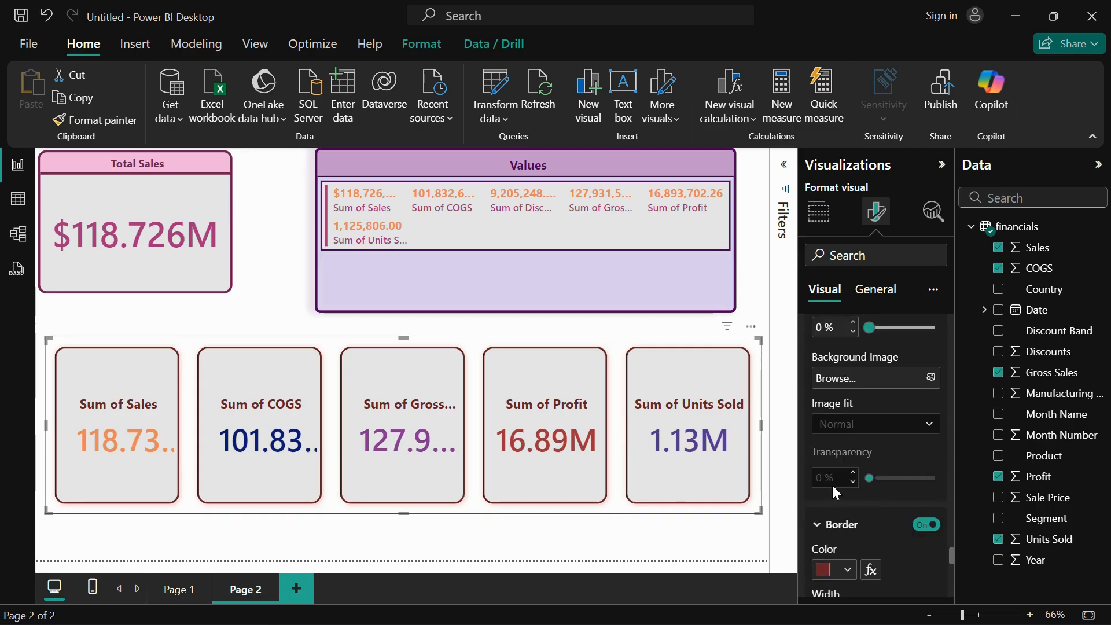
click(929, 441)
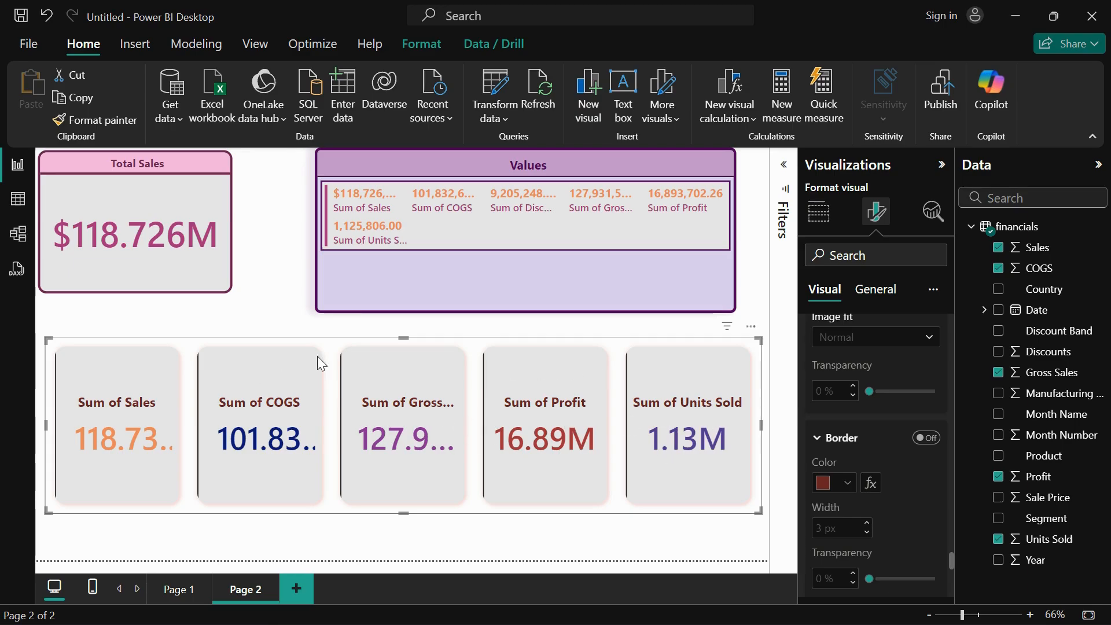
Step: Try the right, bottom and top positions for the cards' accent bar, and return it to left
scroll(893, 542, down, 4)
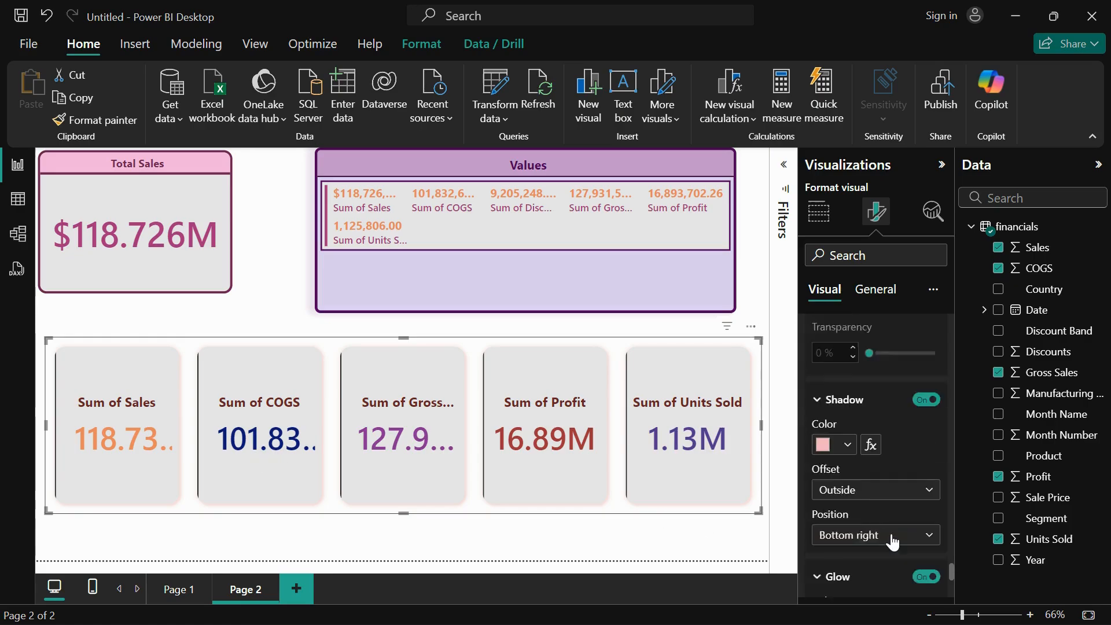
scroll(893, 541, down, 3)
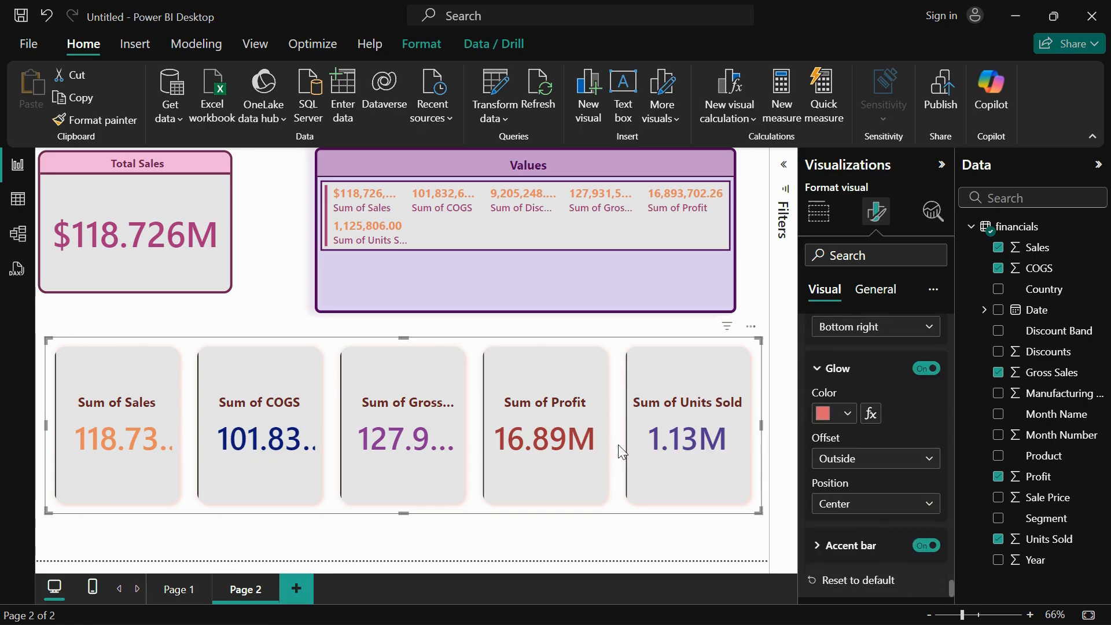
click(831, 547)
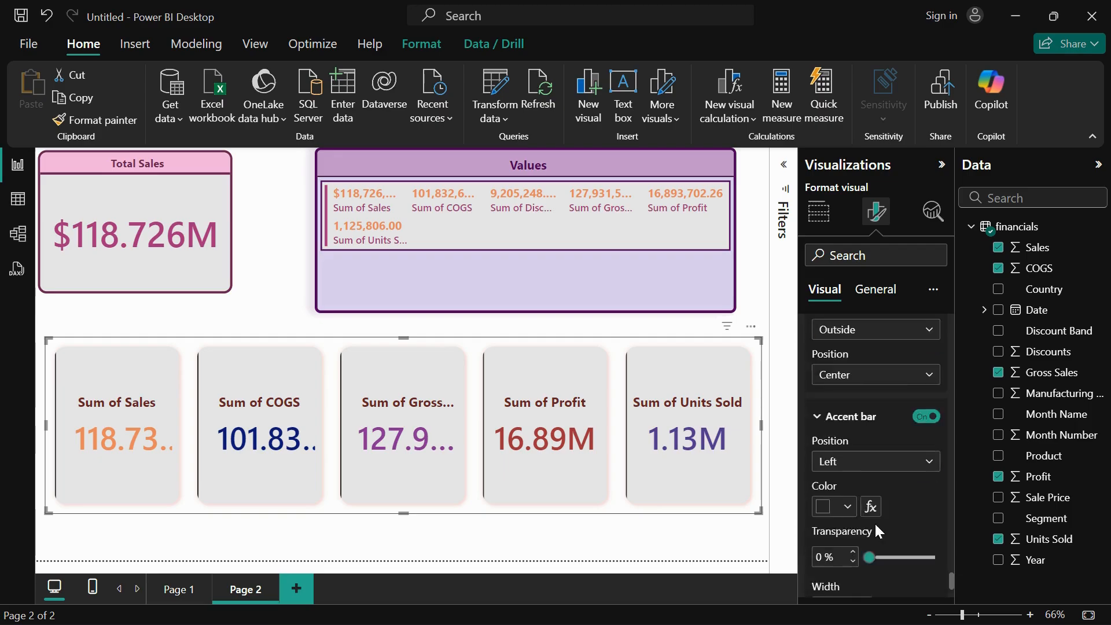
scroll(874, 522, down, 2)
click(873, 400)
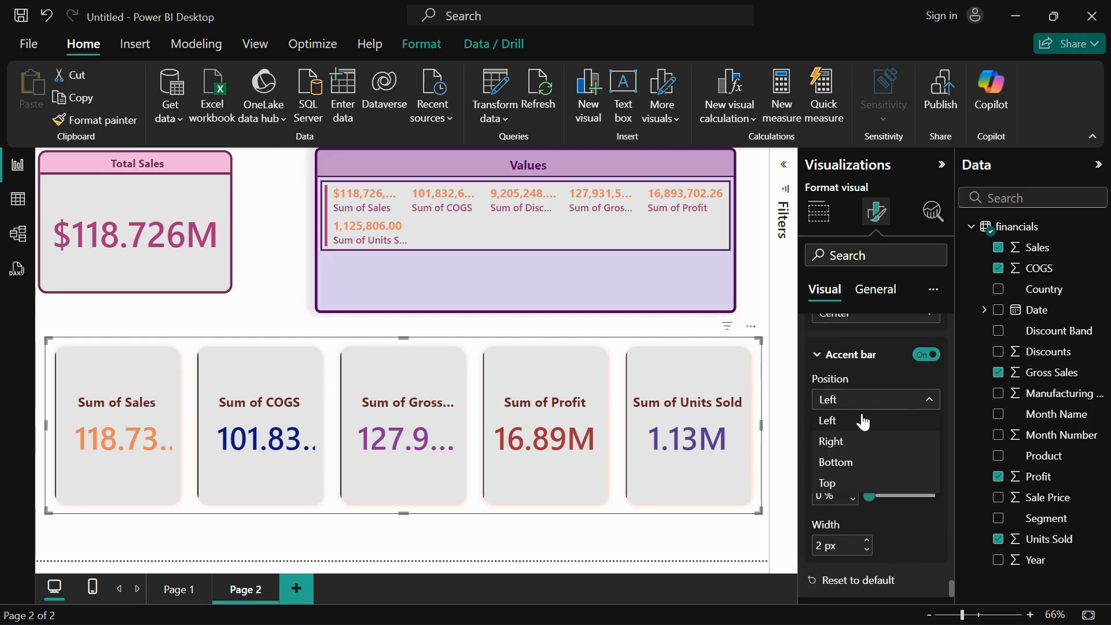
click(853, 442)
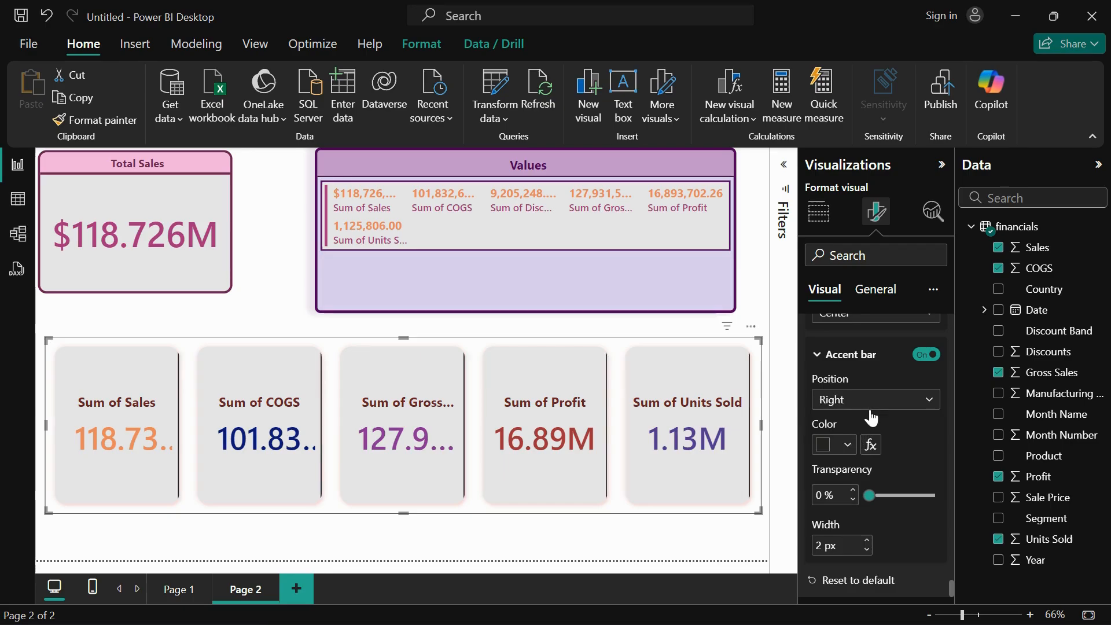
click(872, 400)
click(846, 461)
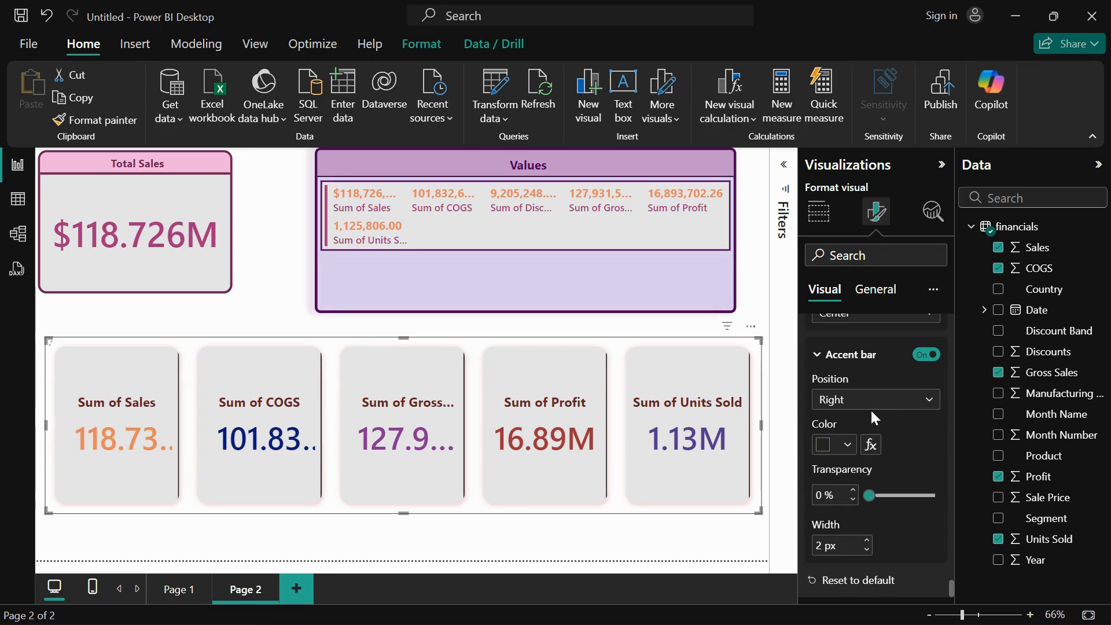
click(873, 408)
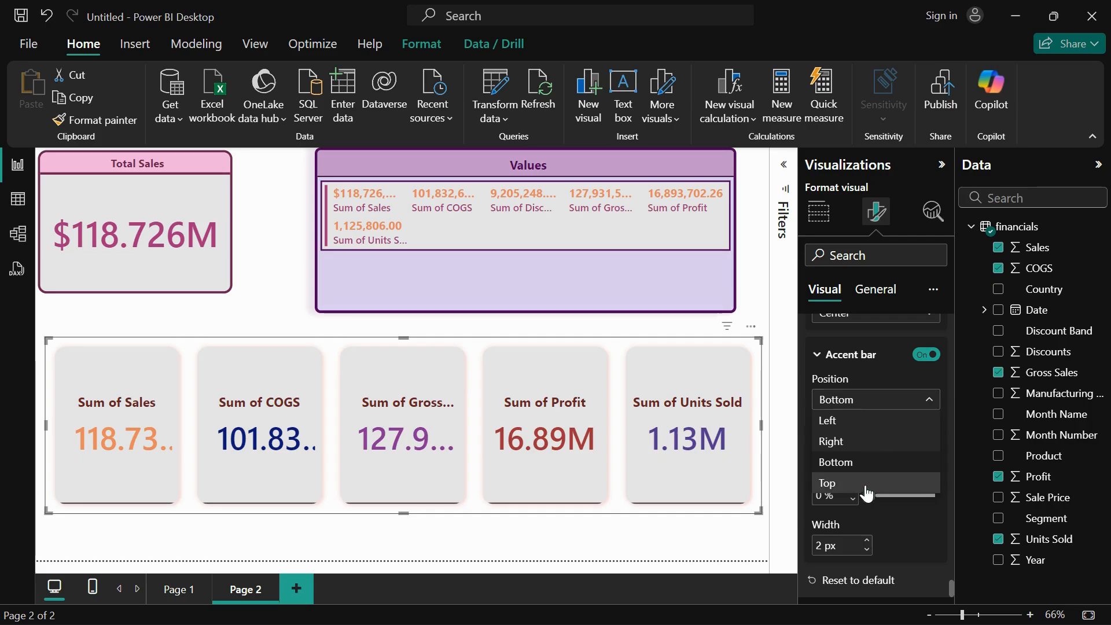
click(868, 480)
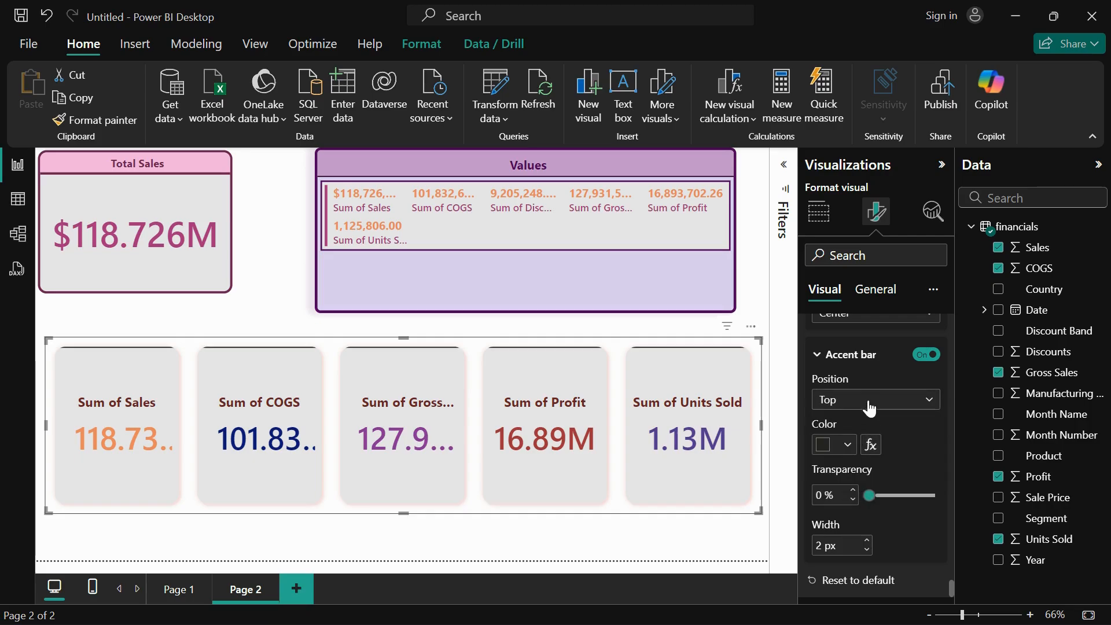
click(867, 405)
click(857, 422)
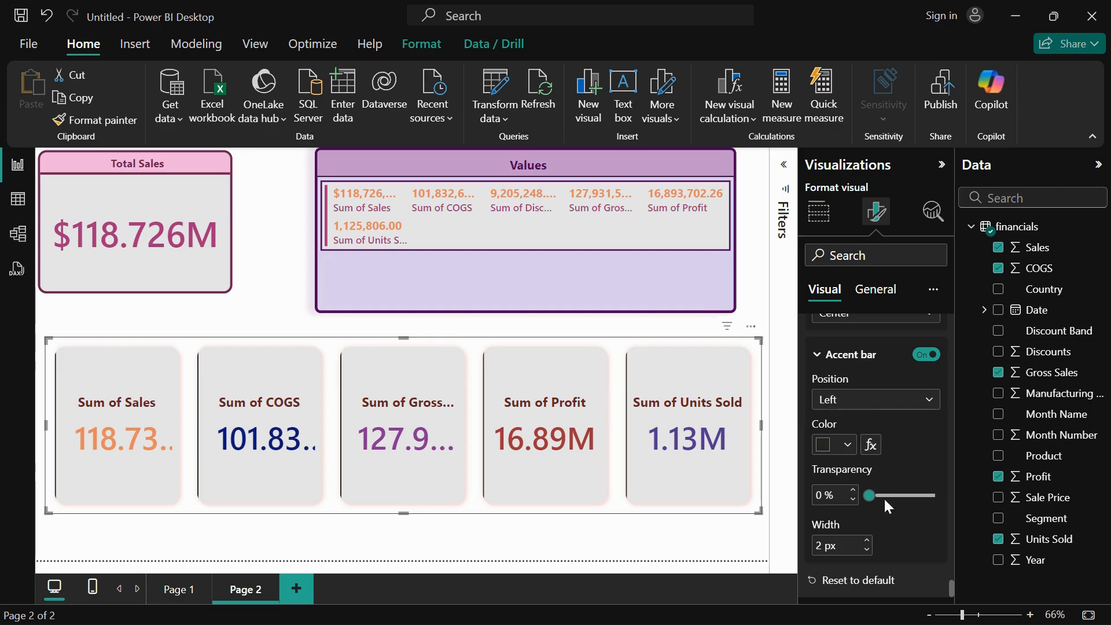
Step: Set the accent bar's width to 4 px and its colour to dark red
click(866, 540)
click(867, 540)
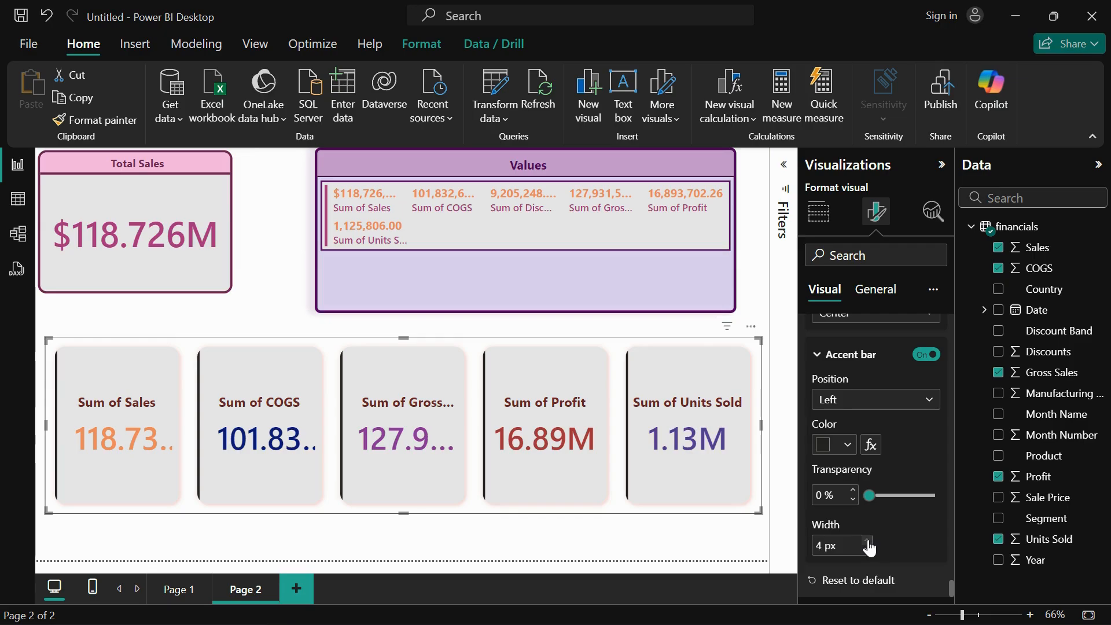
click(848, 444)
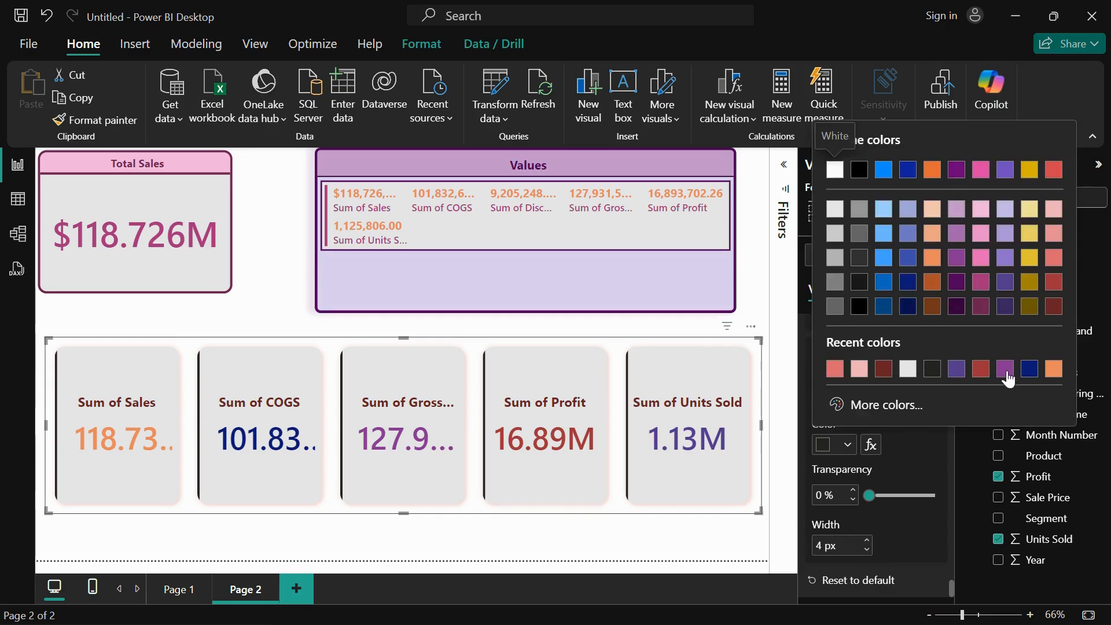
click(1050, 311)
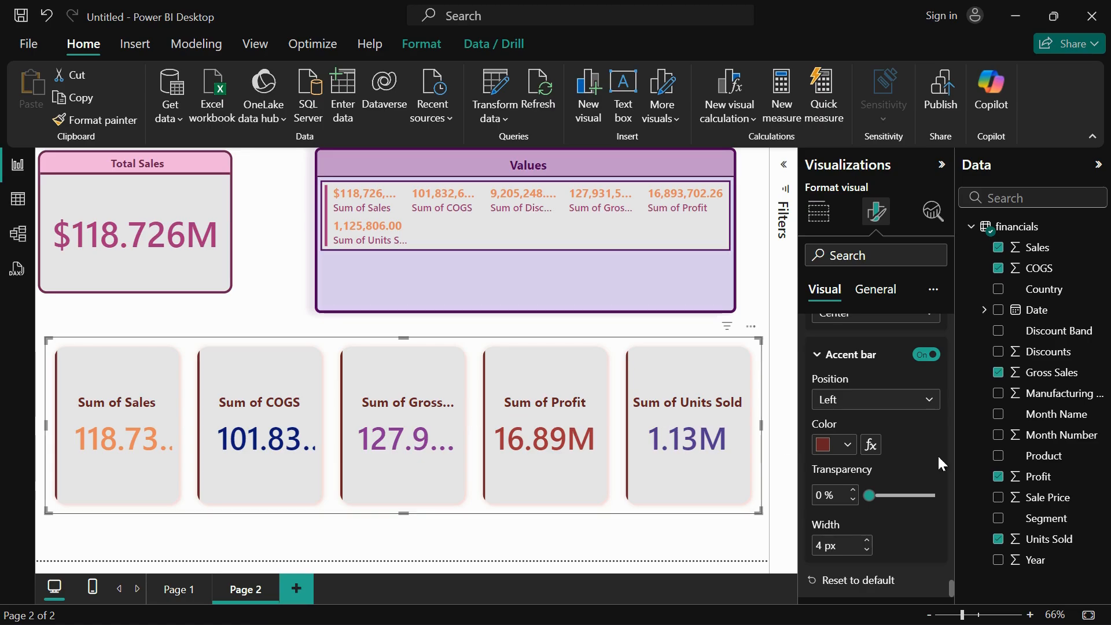
Step: Set the height of the card visual to 350 in its general size properties
click(876, 289)
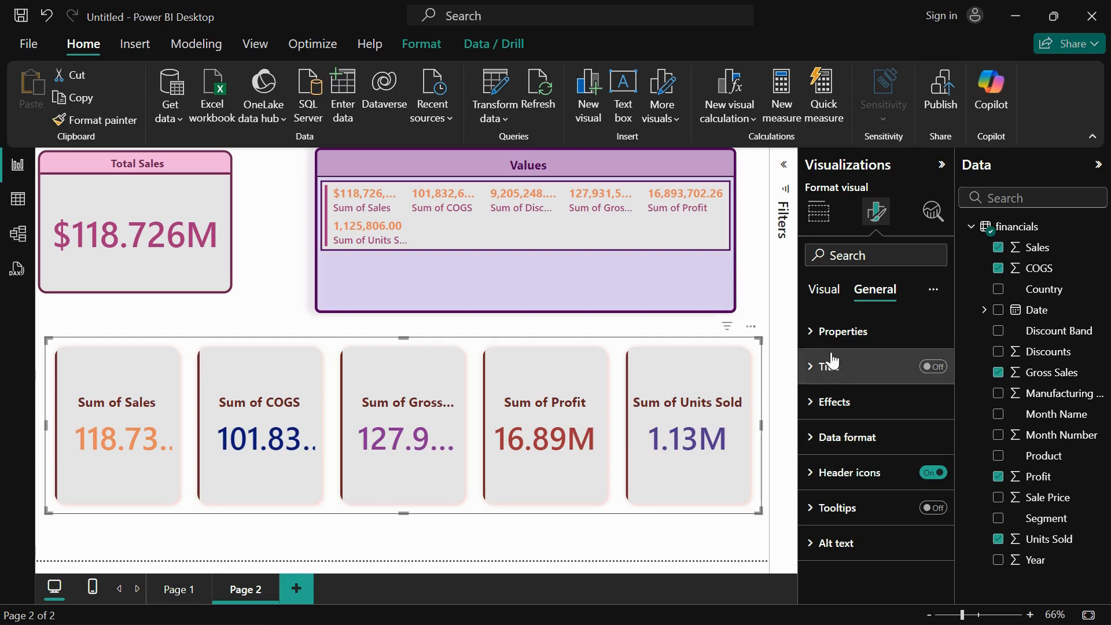
click(826, 331)
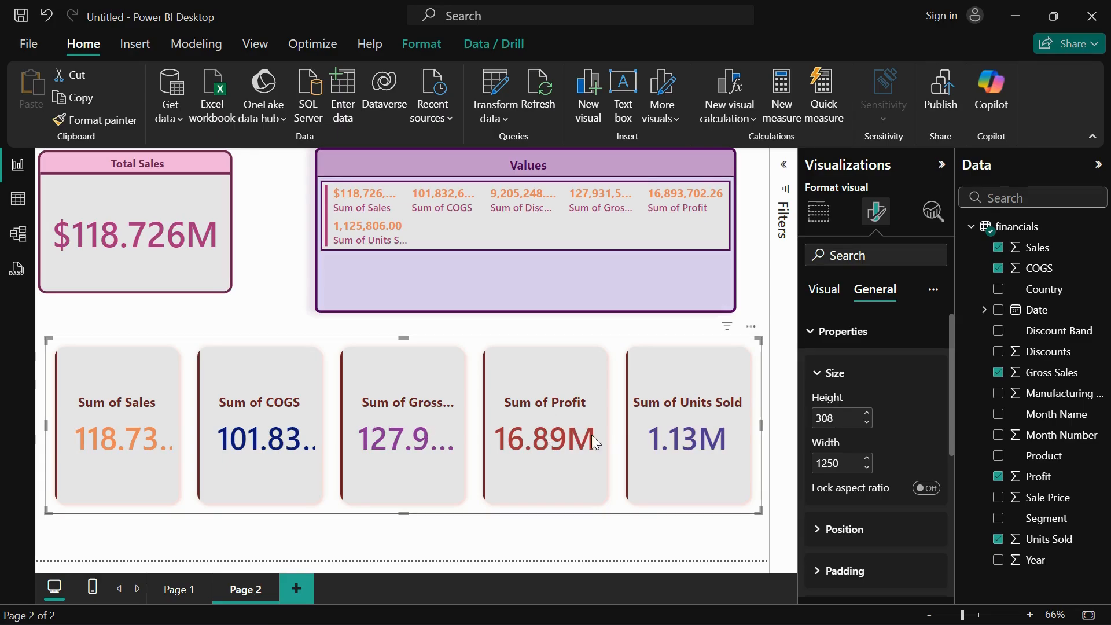
double_click(826, 416)
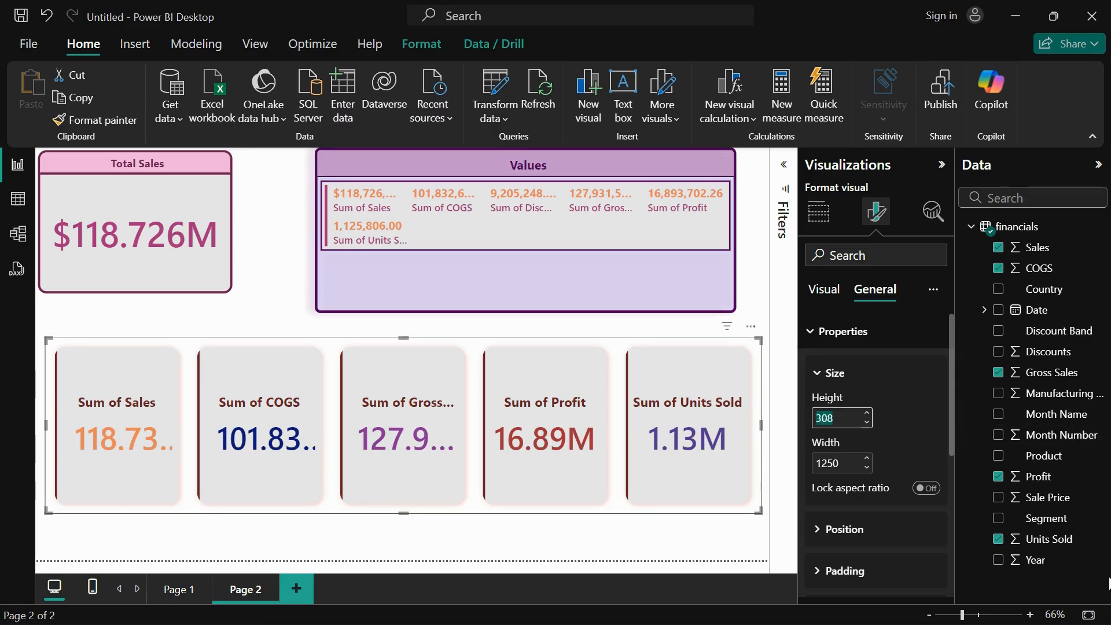
text(350)
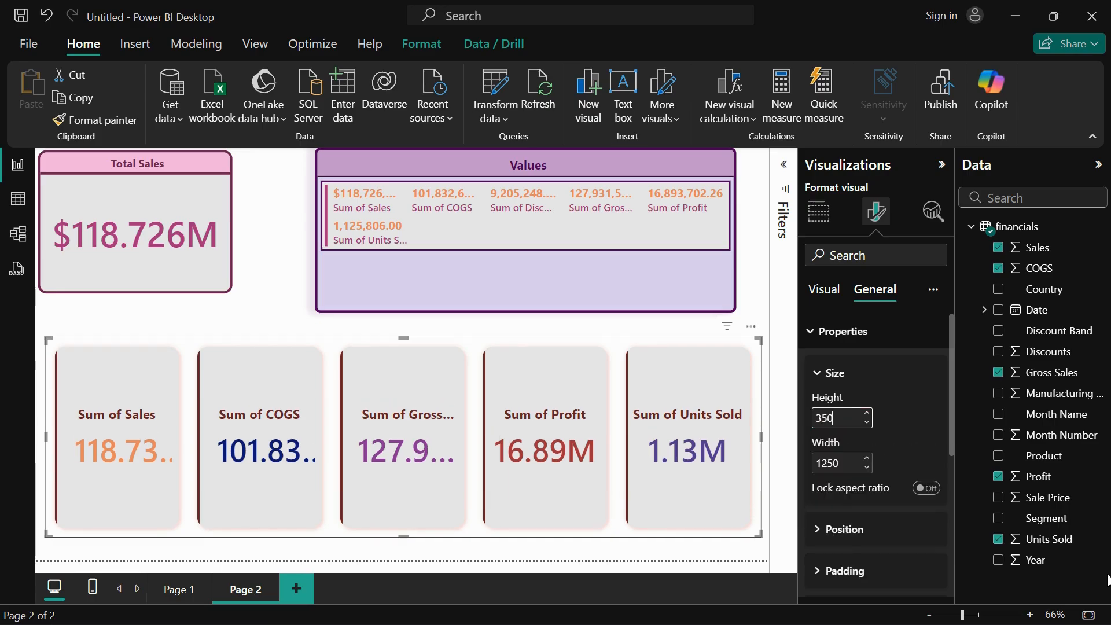
double_click(820, 459)
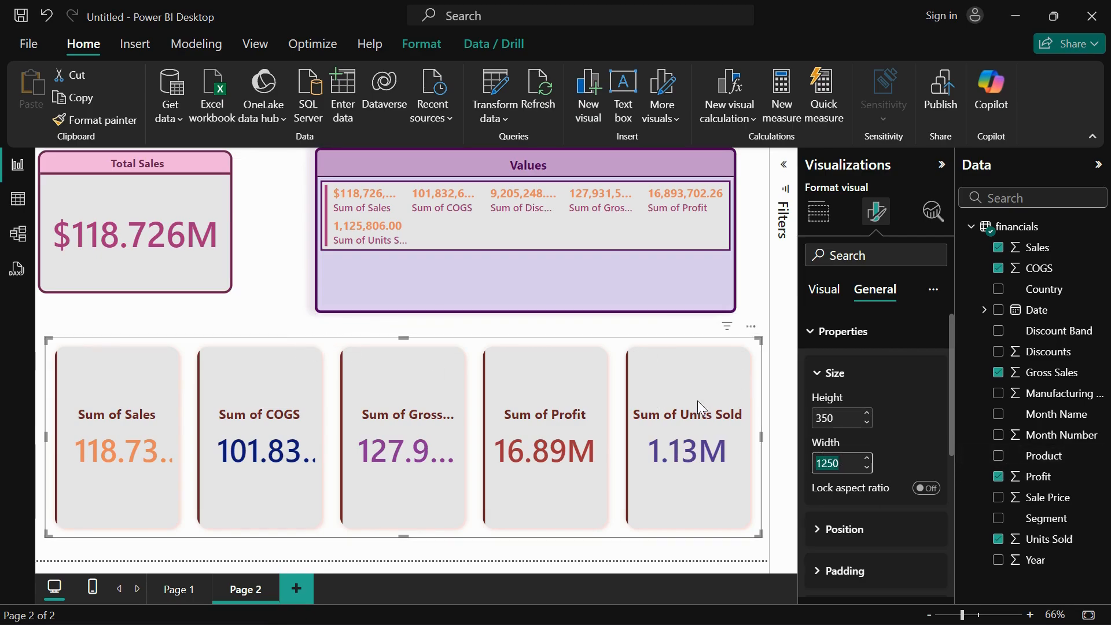
Step: Set the card visual's horizontal position to 0
click(866, 531)
scroll(866, 535, down, 3)
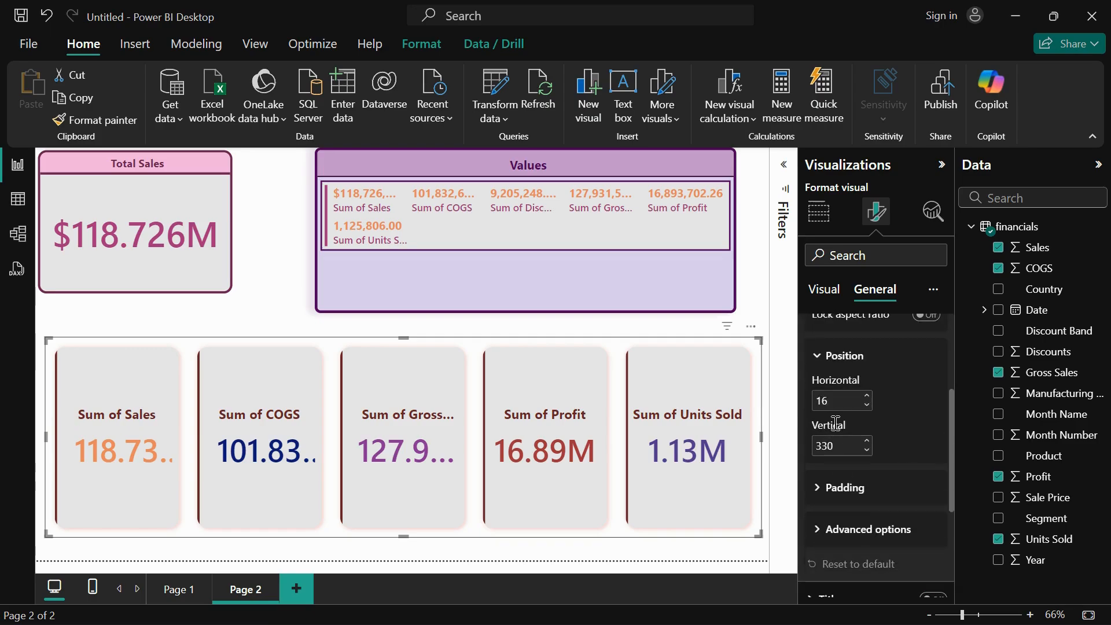
click(829, 443)
double_click(822, 401)
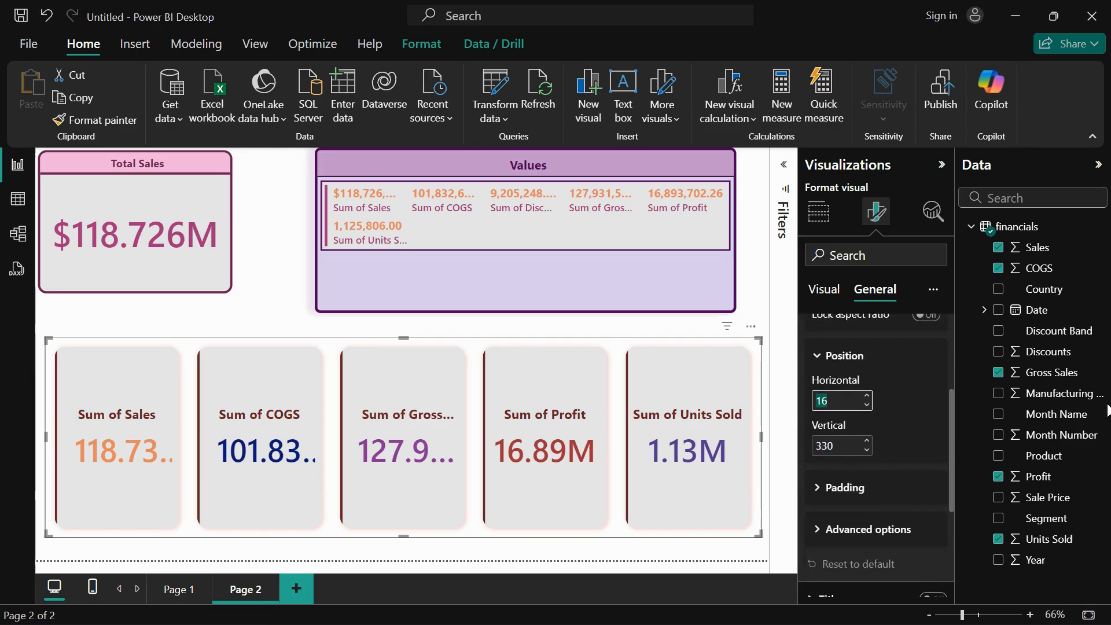
text(0)
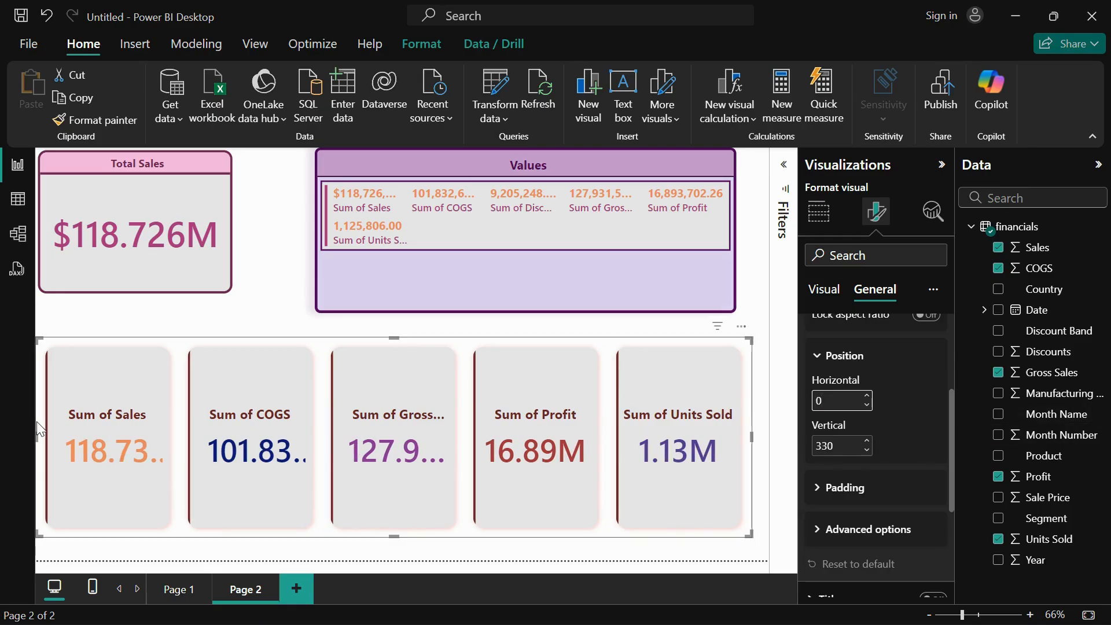
Step: Try to set the card visual's width to 1300
scroll(894, 460, up, 3)
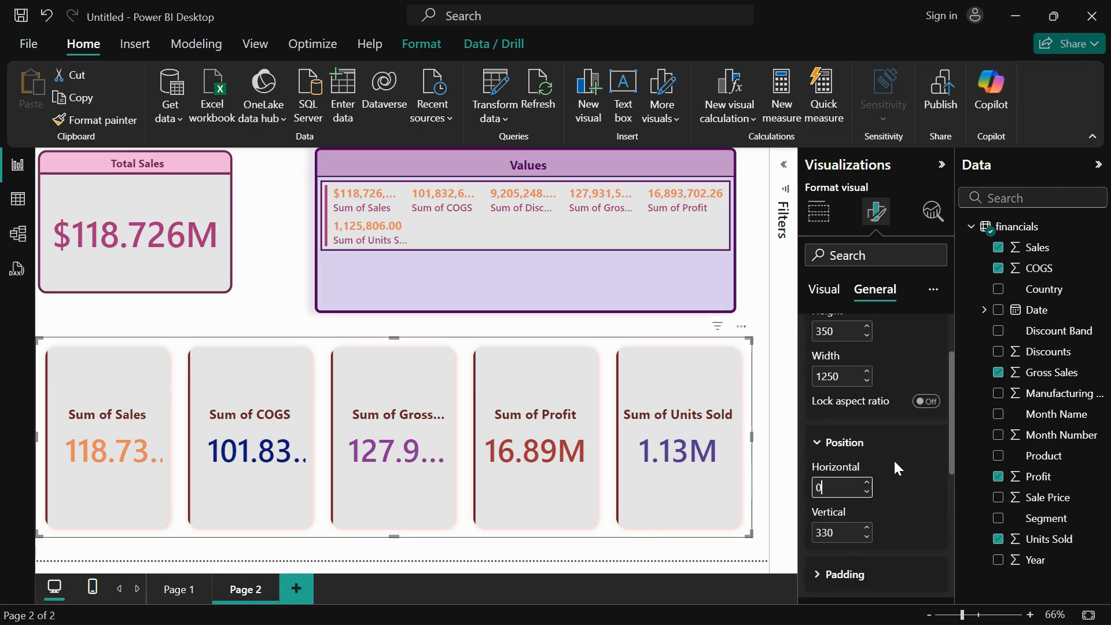
click(834, 465)
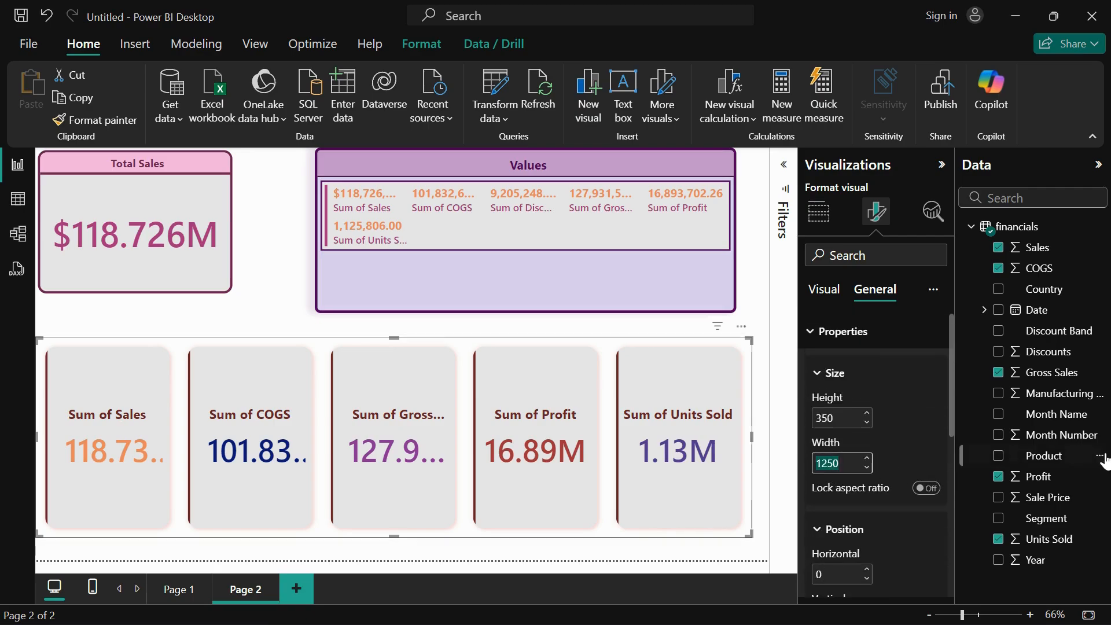
text(1300)
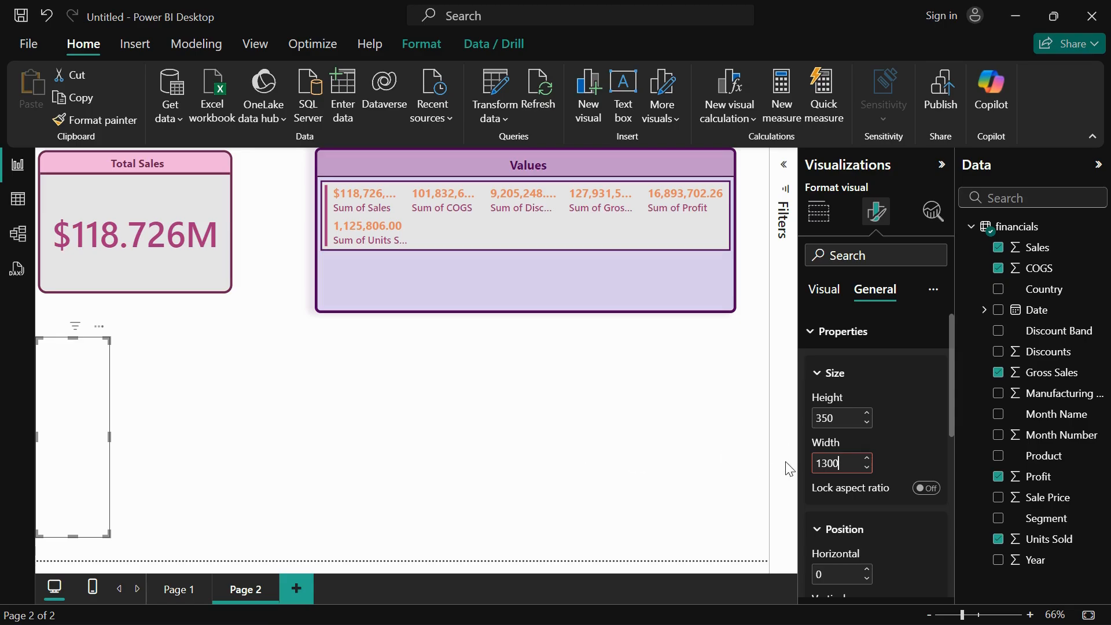
Step: Set the card visual's width to 1278 in its size properties
double_click(831, 462)
text(1252)
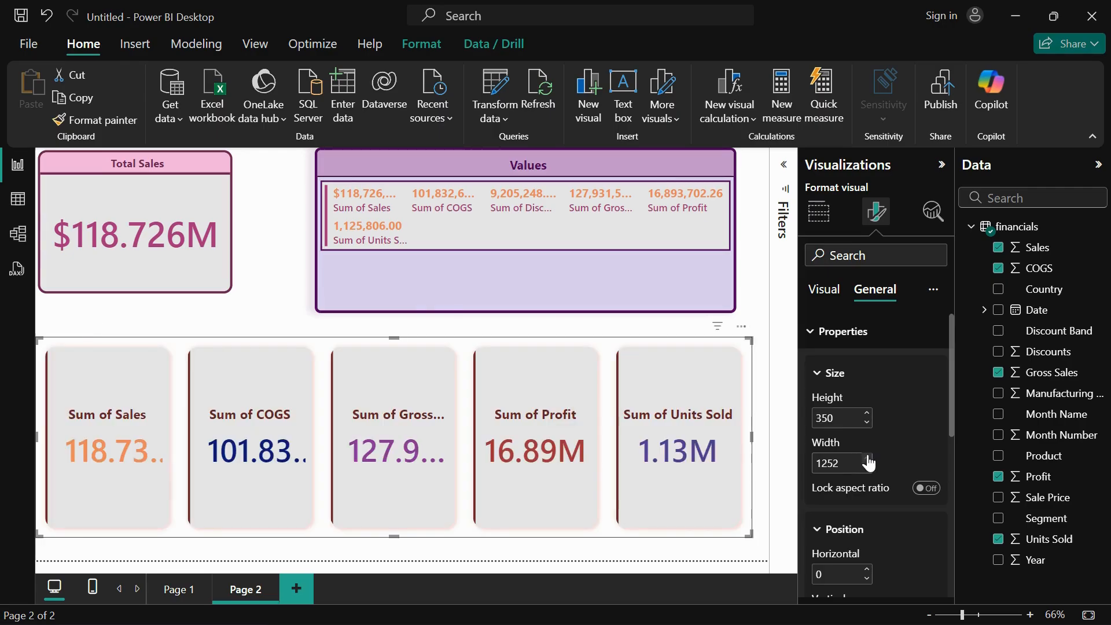
click(867, 458)
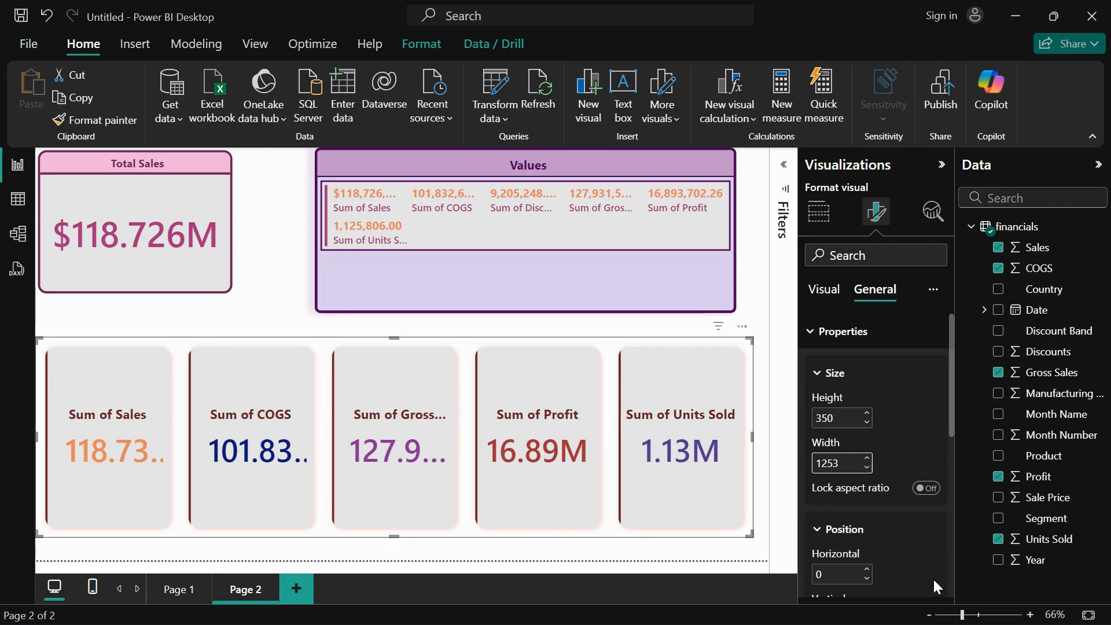
click(866, 458)
click(868, 459)
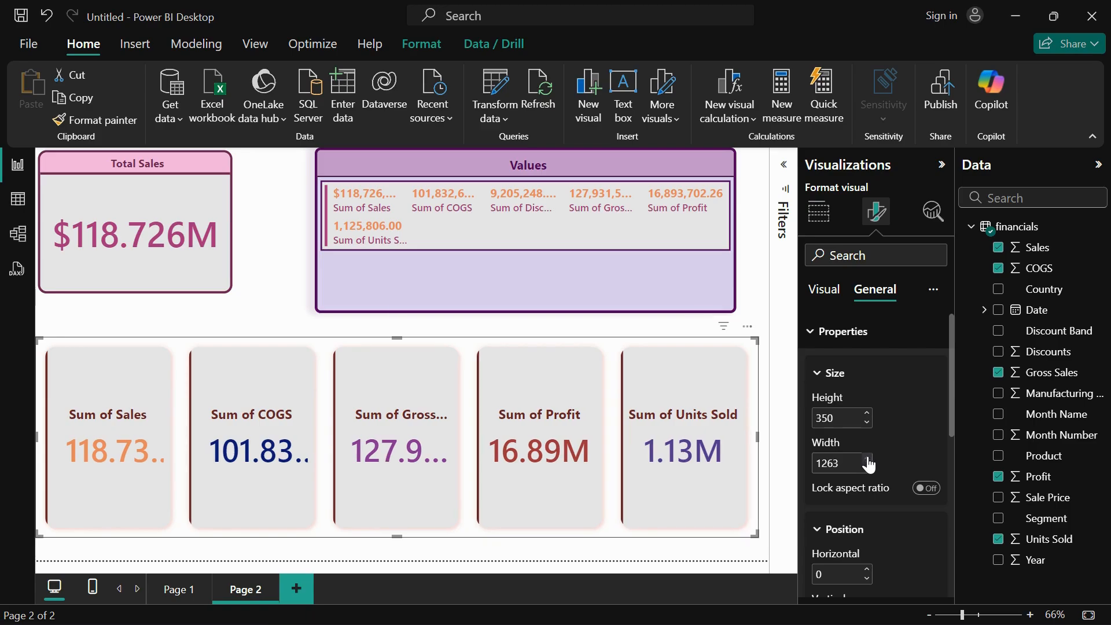
click(868, 458)
click(868, 459)
click(867, 458)
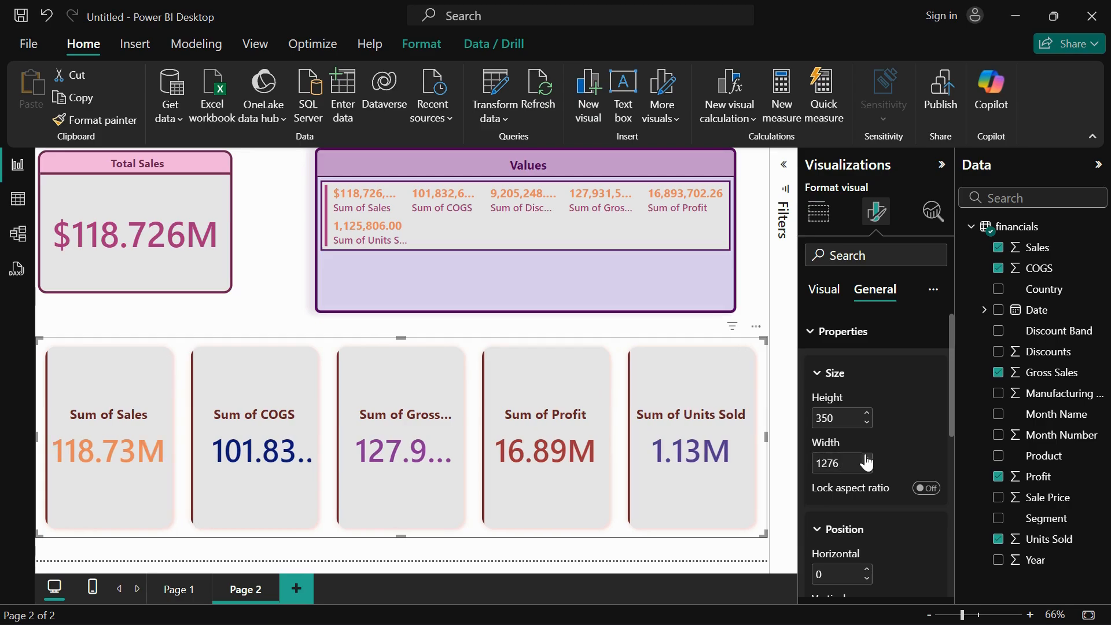
click(867, 458)
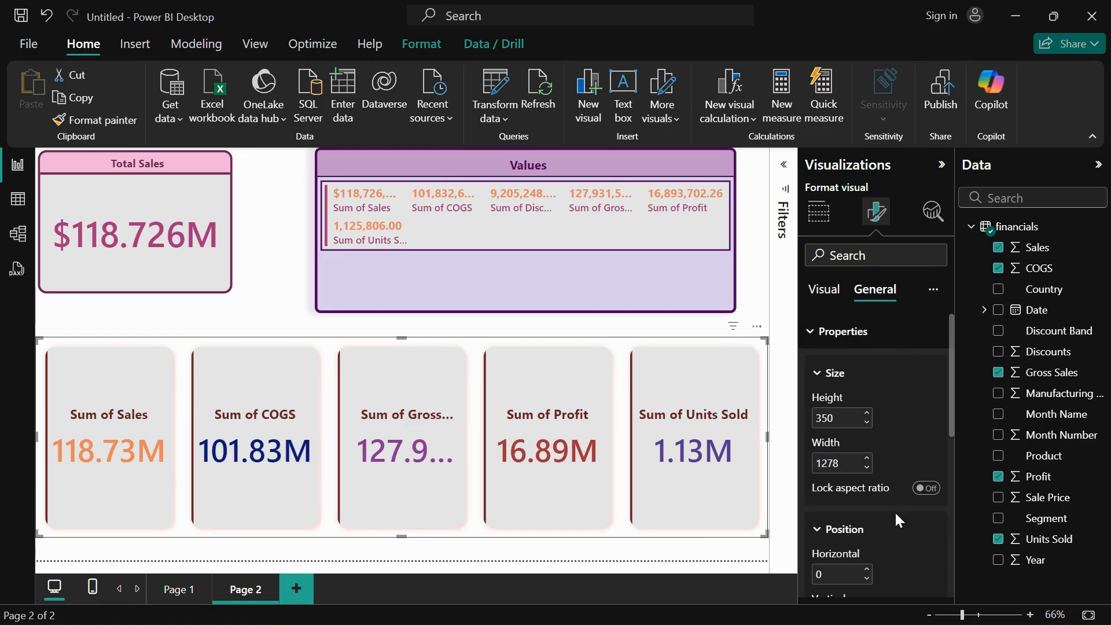
Step: Turn on the card visual's title and set its text to "Cards"
scroll(888, 536, down, 2)
scroll(853, 492, down, 4)
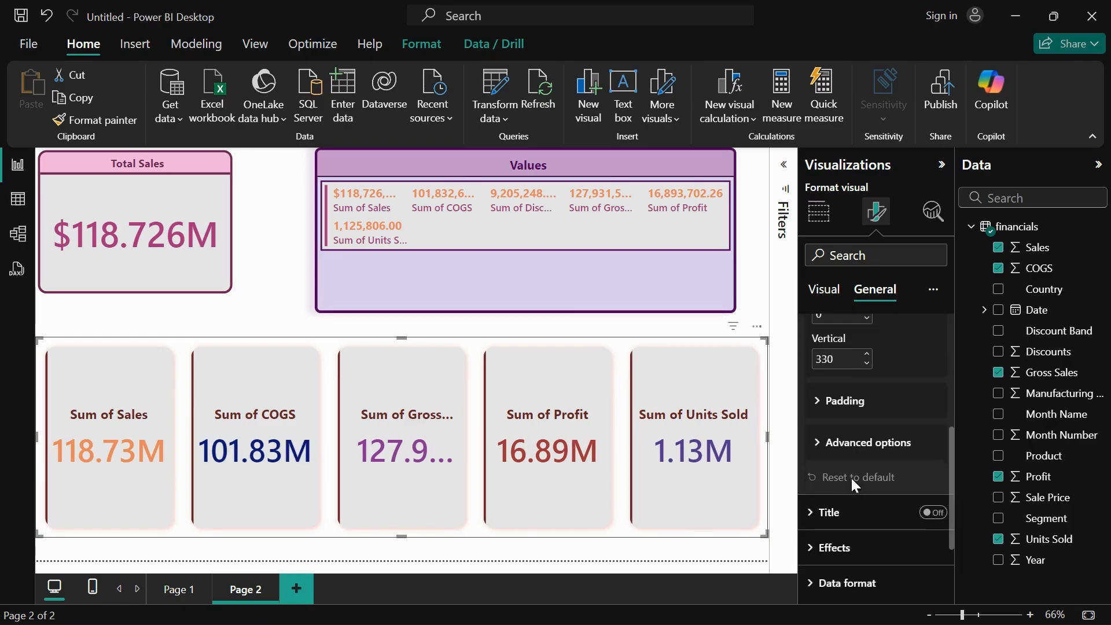
click(853, 514)
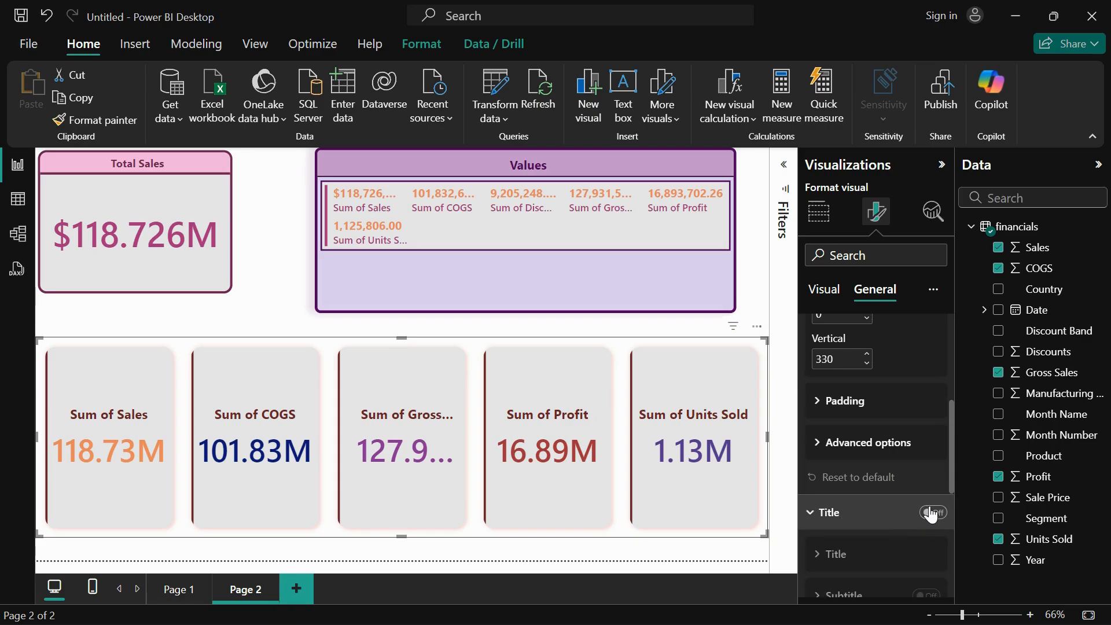
click(934, 513)
click(883, 427)
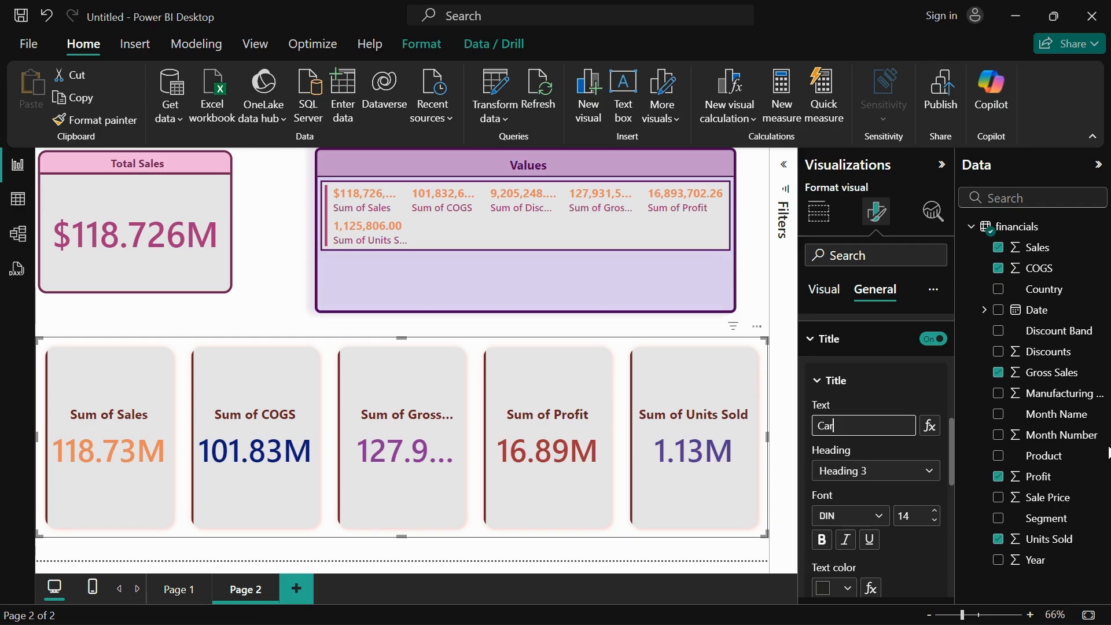
text(Cards)
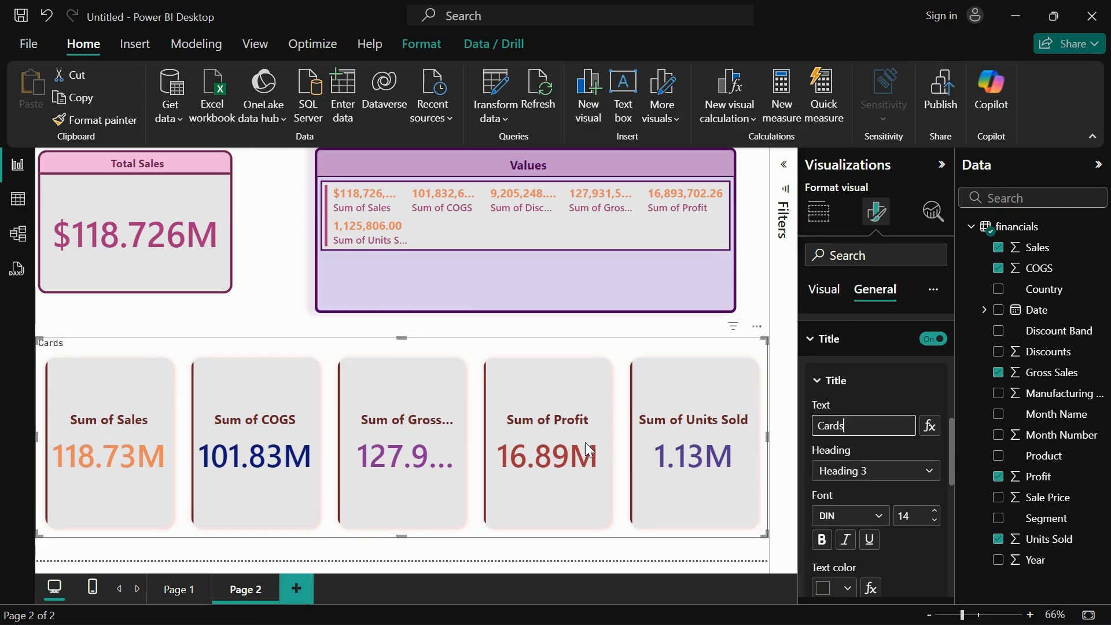
Step: Set the title's font to Segoe UI Bold at size 16
click(869, 512)
scroll(882, 422, down, 3)
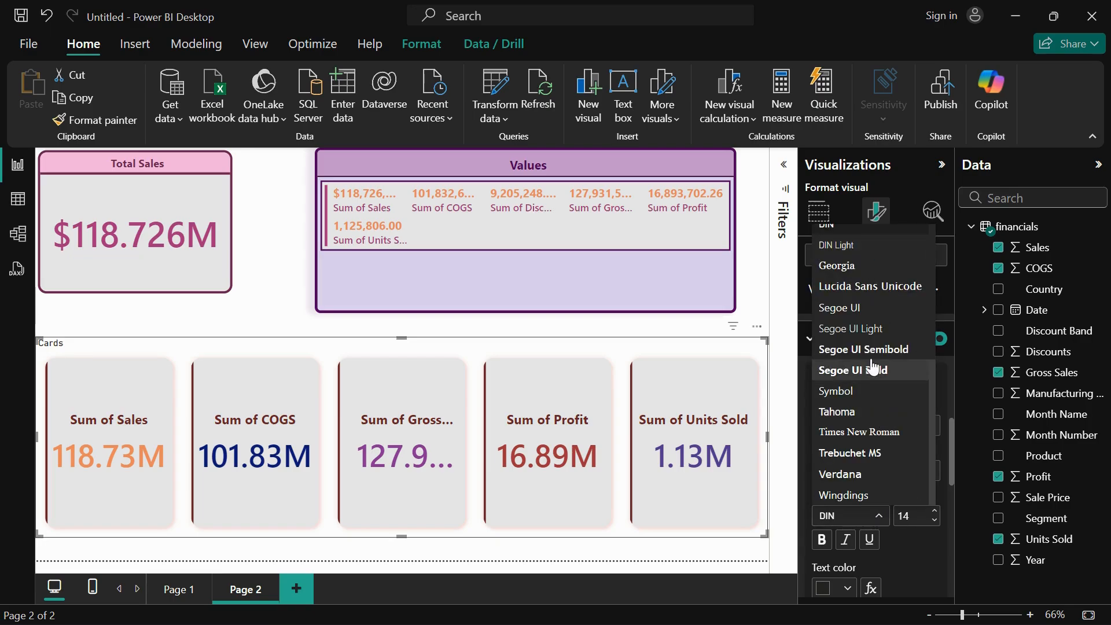
click(874, 371)
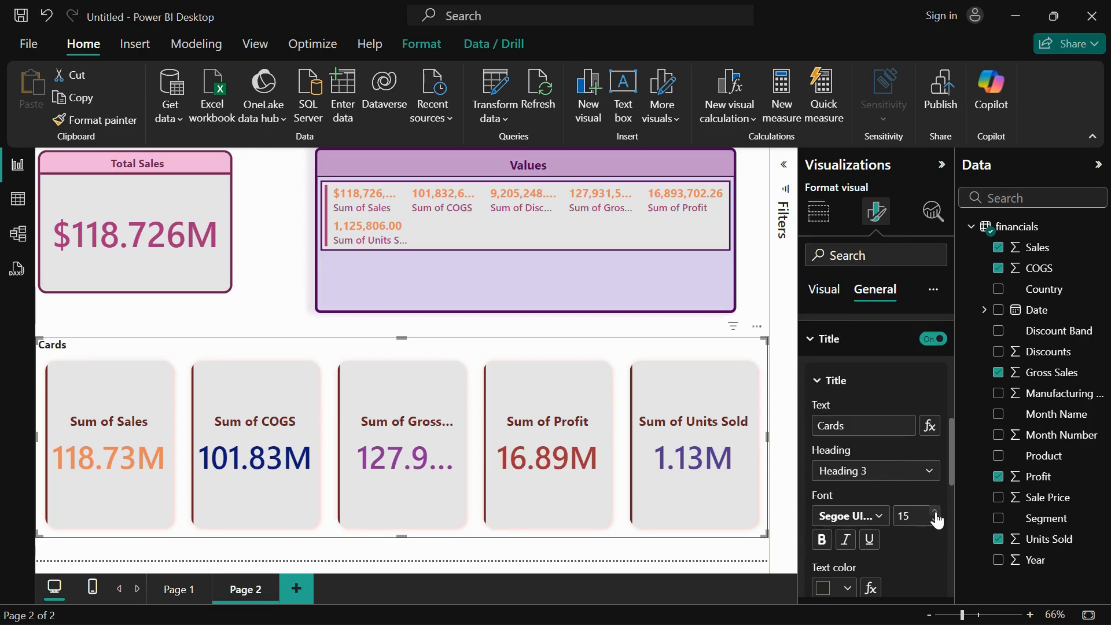
click(935, 512)
Step: Colour the title text dark red on a light red background and centre it horizontally
scroll(897, 518, down, 3)
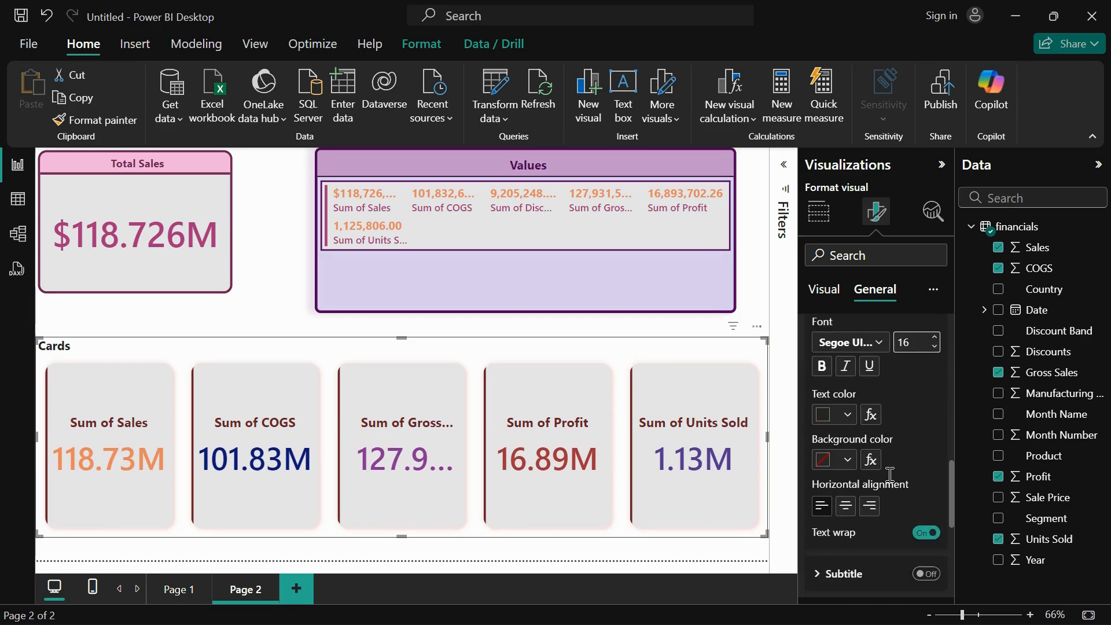
click(848, 414)
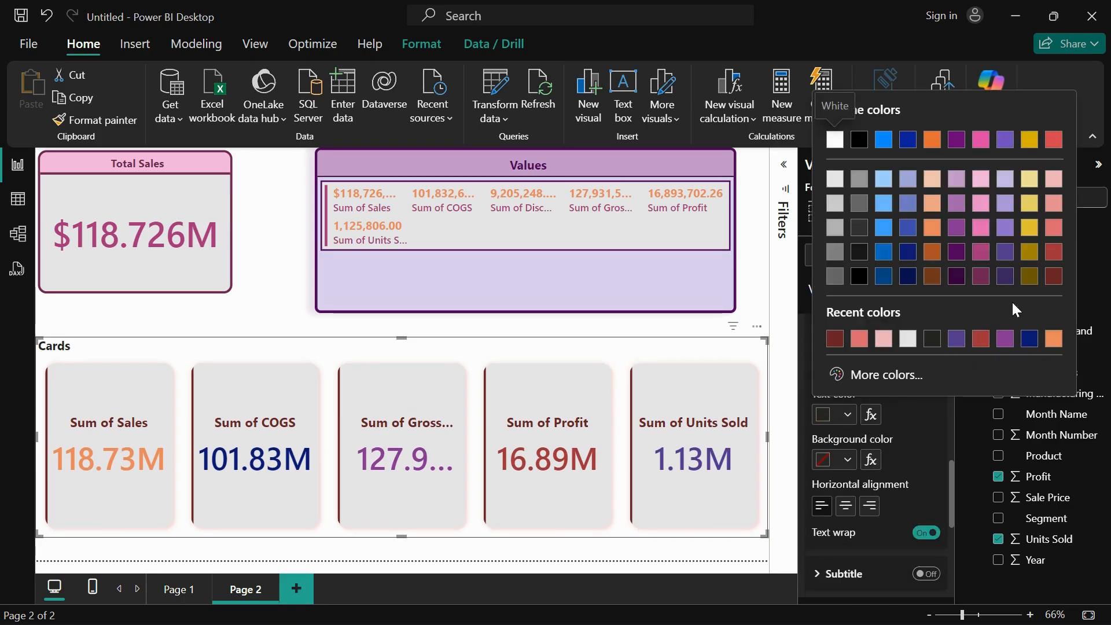
click(1058, 278)
click(848, 459)
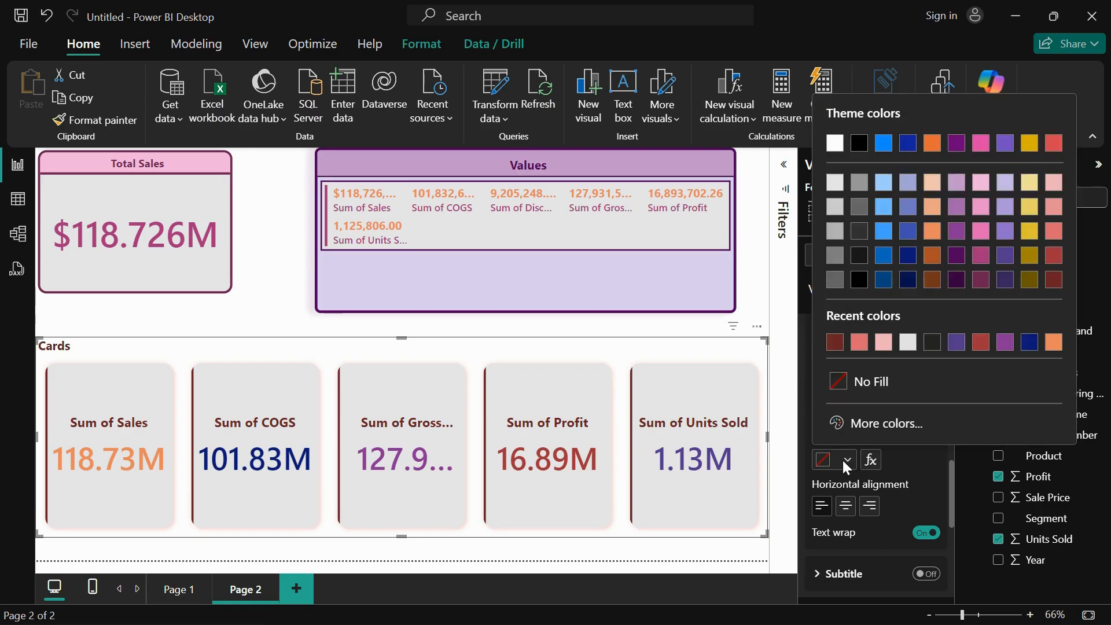
click(1054, 184)
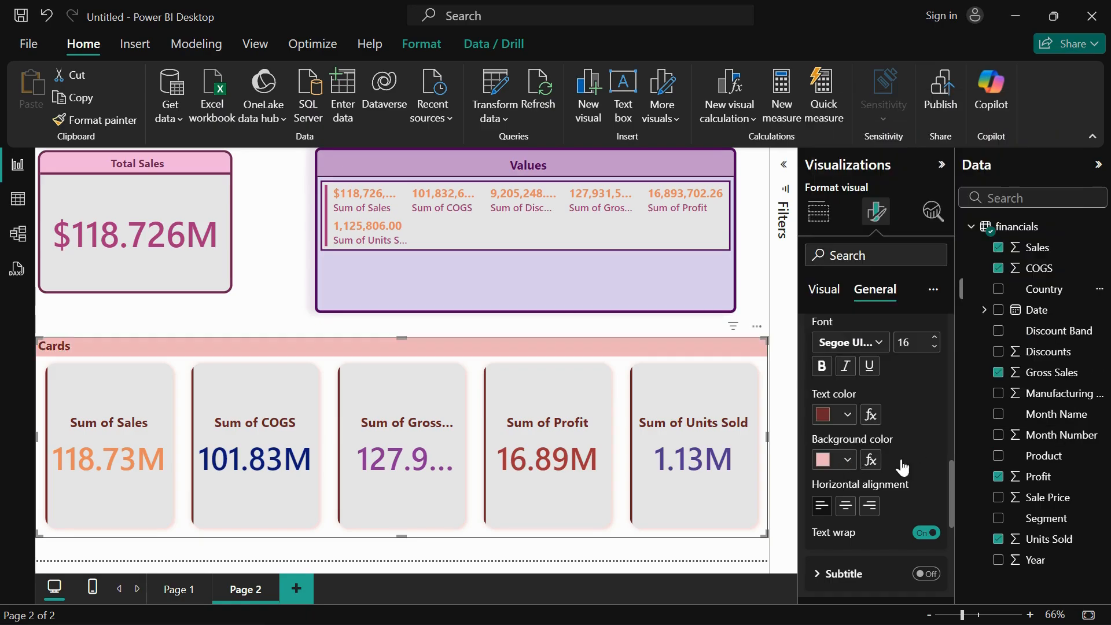
scroll(891, 463, down, 3)
click(846, 334)
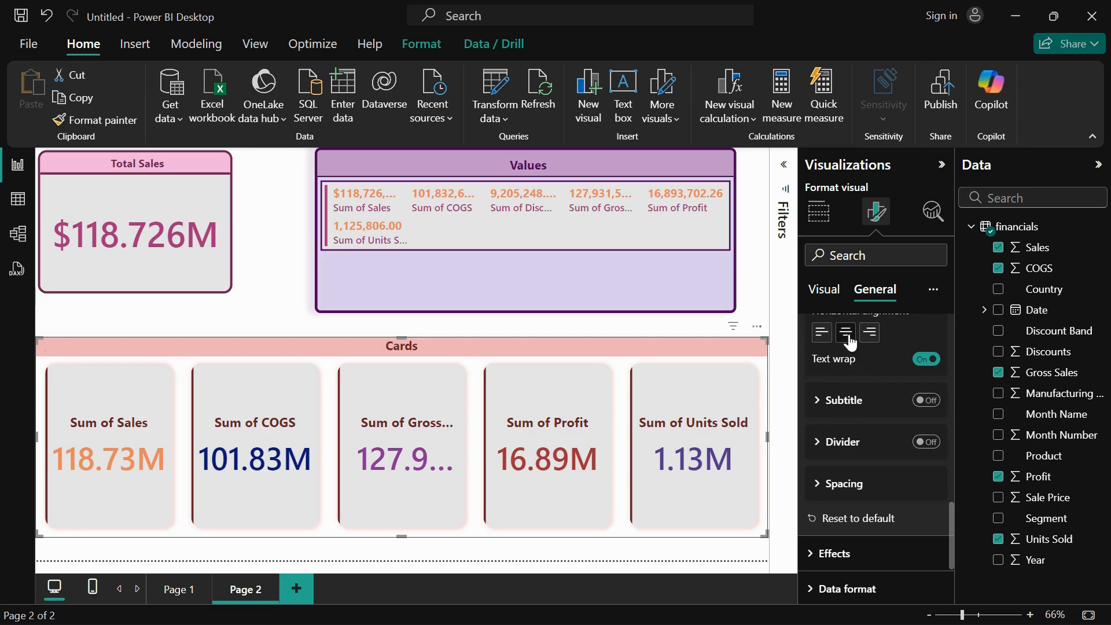
Step: Turn on the divider below the title, with a dark red colour and a width of 4 px
click(844, 443)
click(924, 443)
click(926, 443)
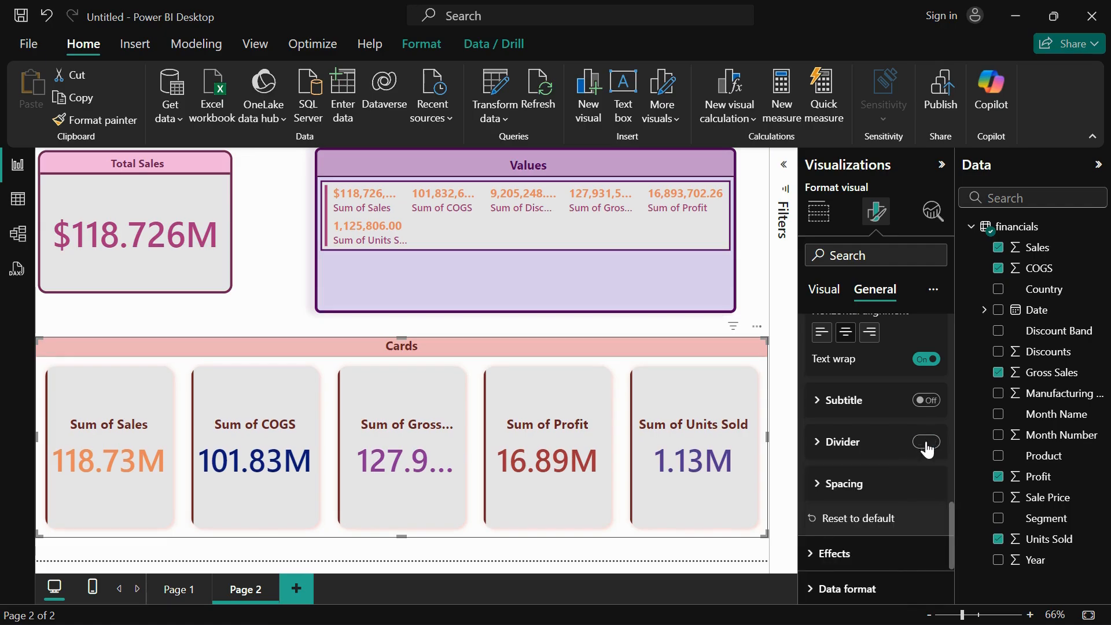
click(827, 448)
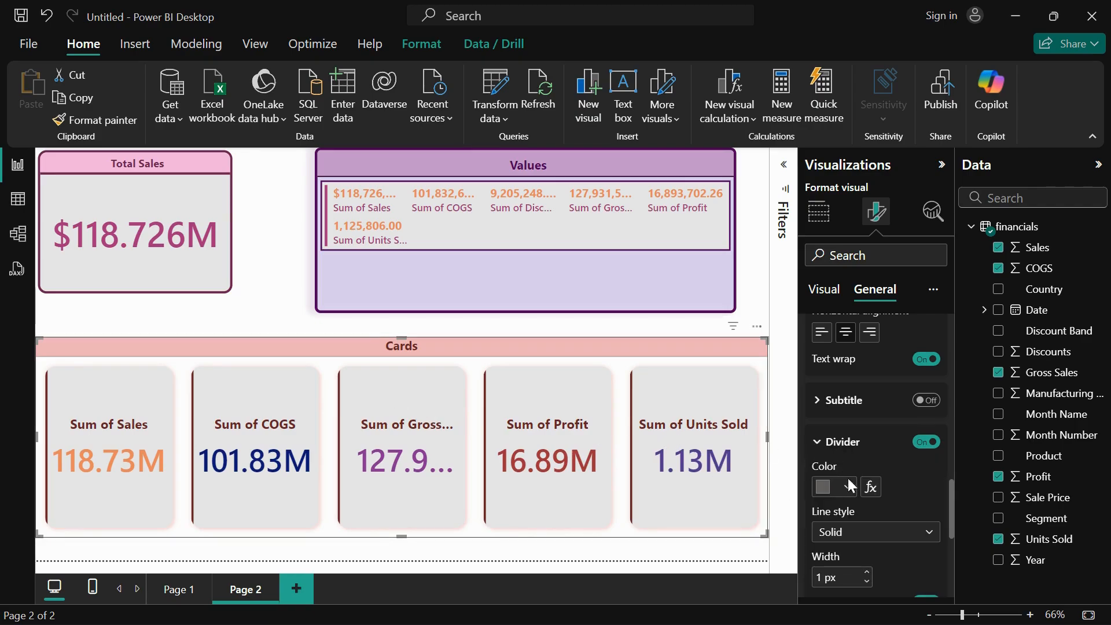
click(850, 485)
click(1057, 358)
scroll(904, 481, down, 2)
Step: Try the dashed line style on the title divider and return it to solid
click(879, 445)
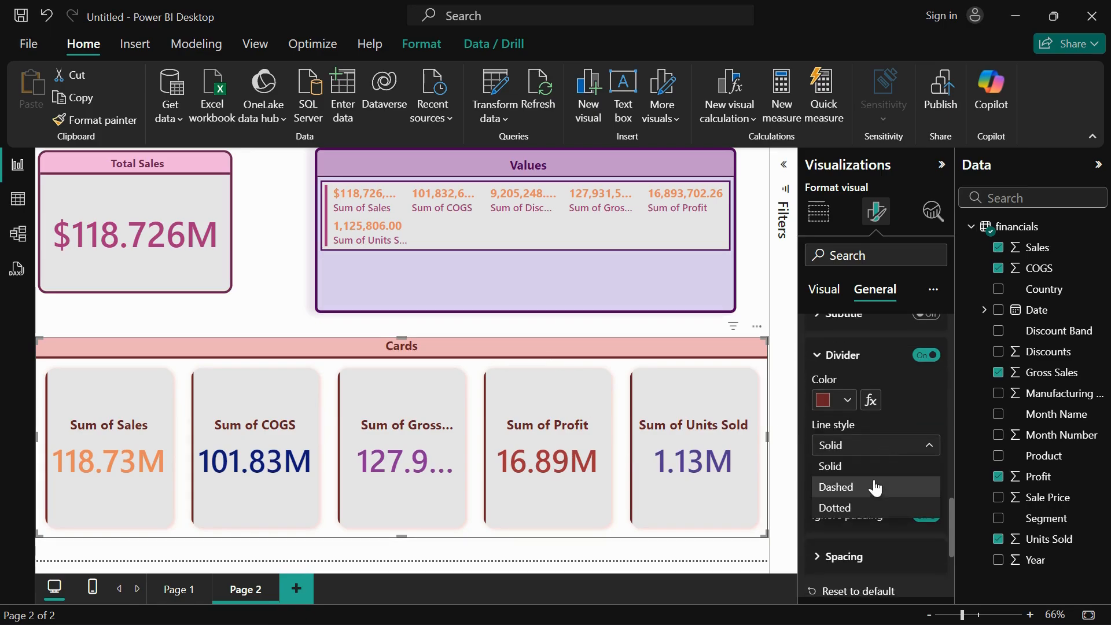
click(875, 493)
click(862, 451)
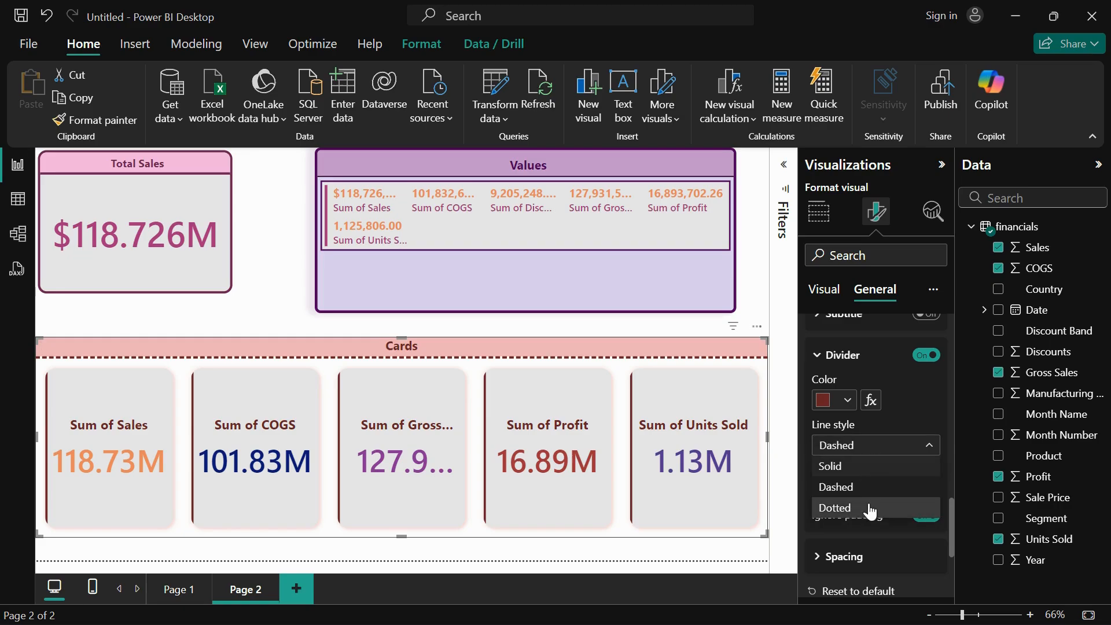
click(858, 445)
click(859, 445)
click(865, 460)
Step: Set the card visual's background effect to light red with 56% transparency
scroll(867, 453, down, 3)
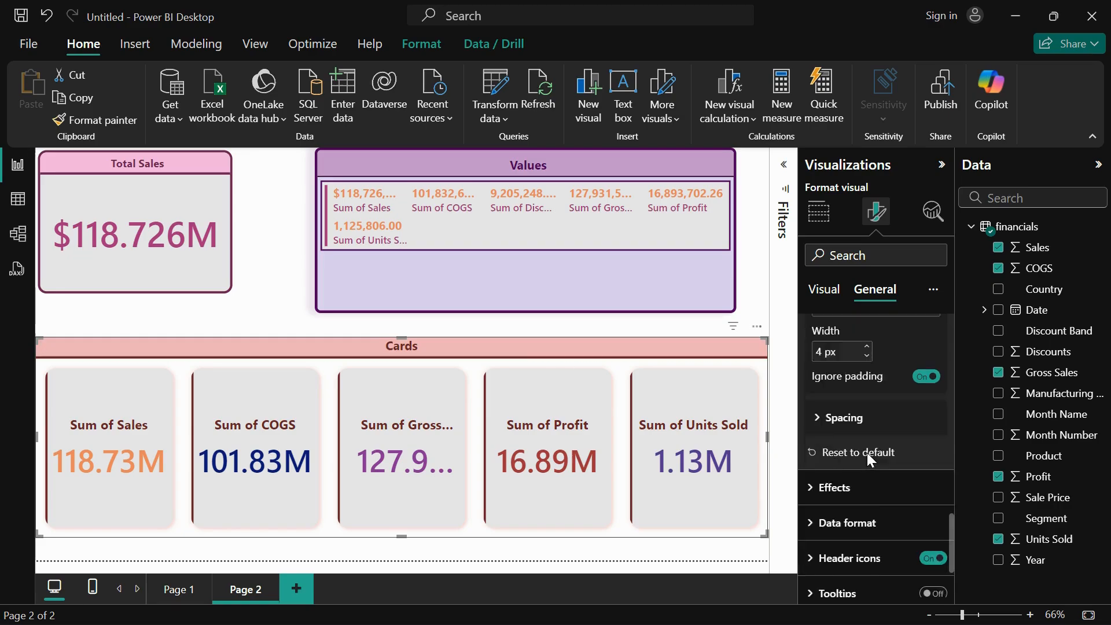
click(843, 454)
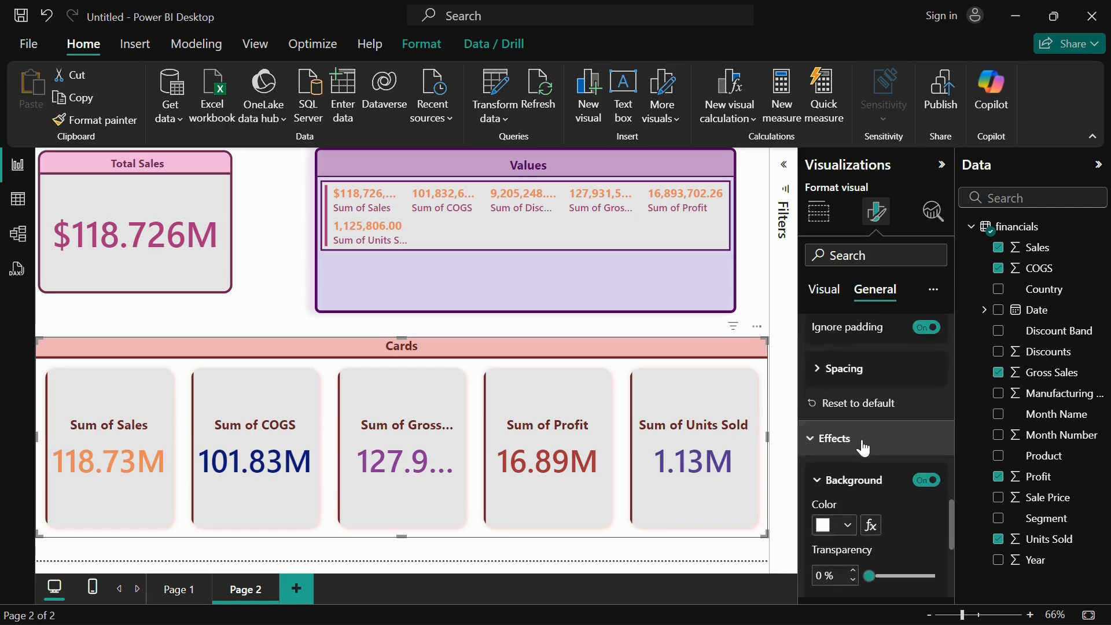
click(849, 460)
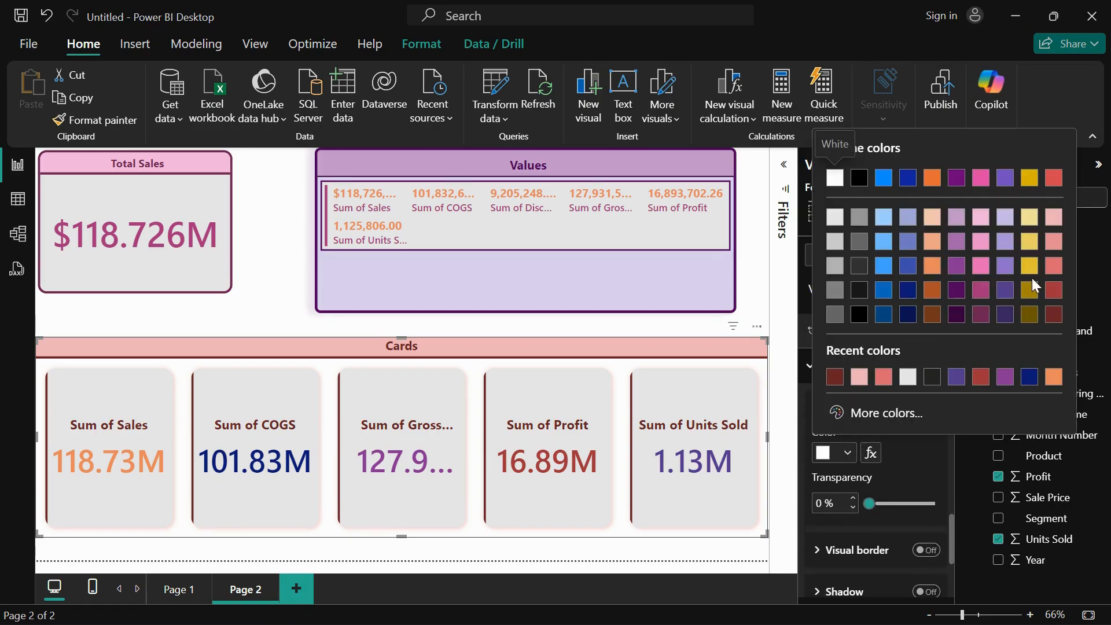
click(1056, 220)
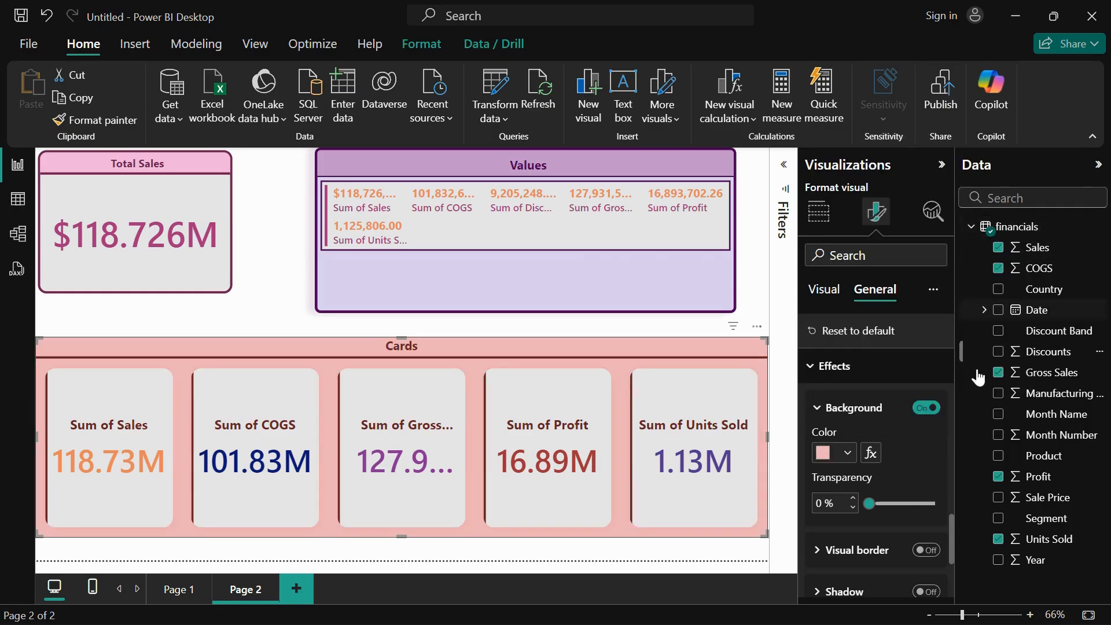
drag(869, 501, 895, 503)
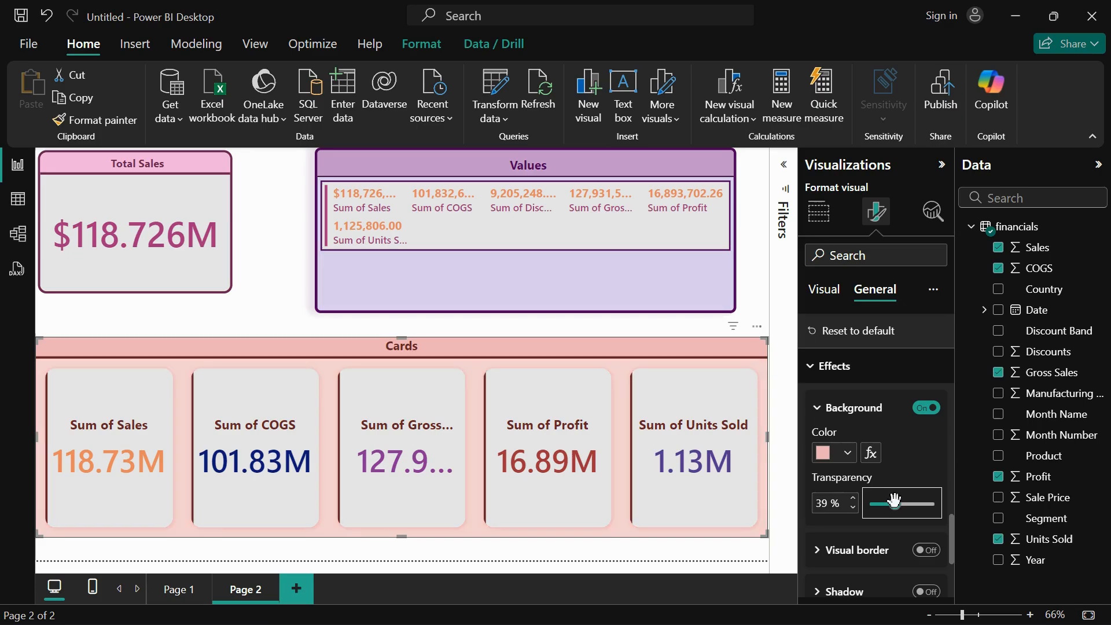
scroll(827, 434, down, 3)
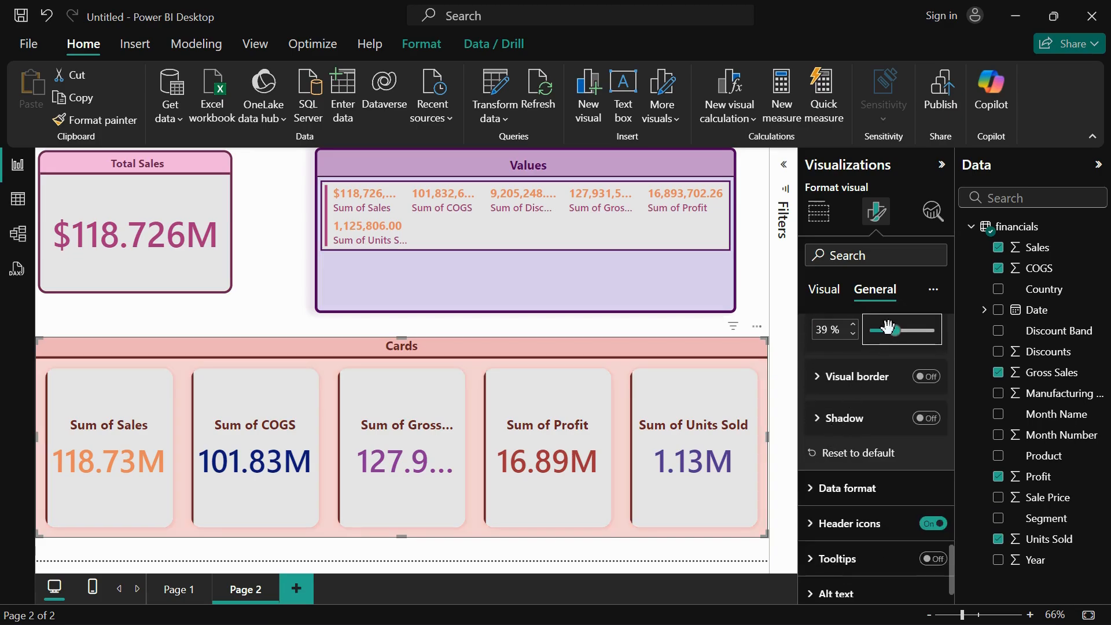
drag(888, 328, 907, 330)
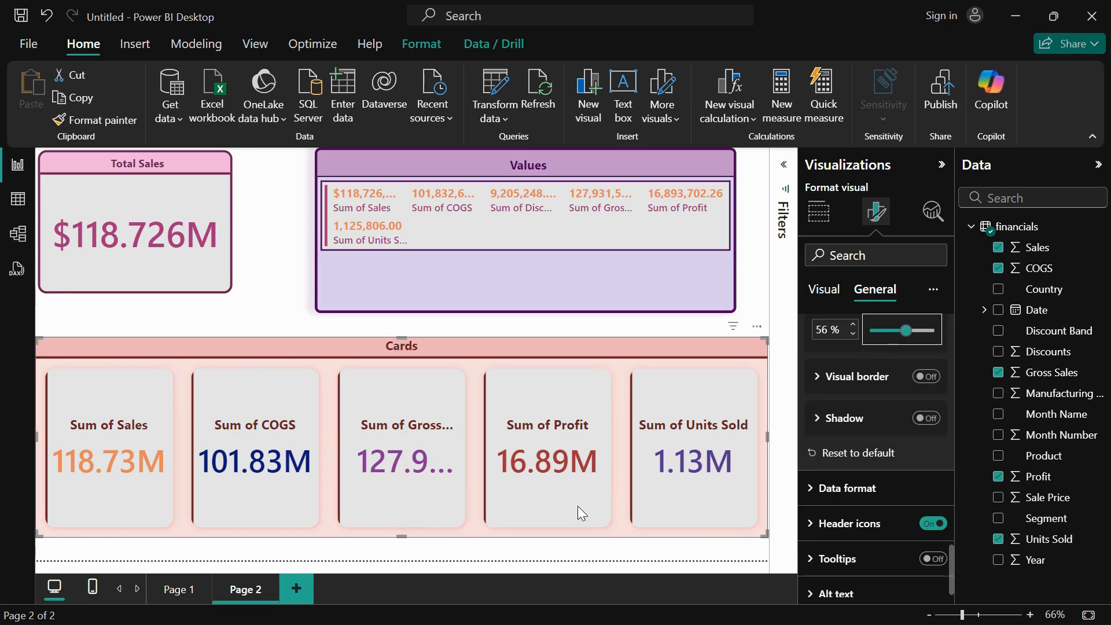
Step: Turn on the visual border, colour it dark red and set its width to 5 px
click(842, 379)
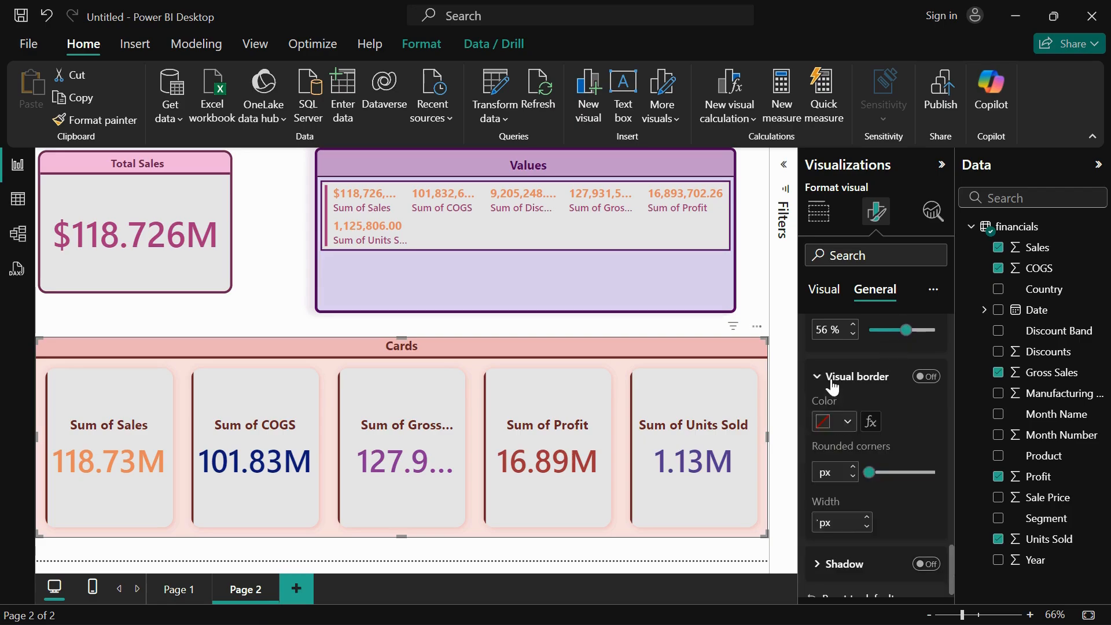
click(926, 377)
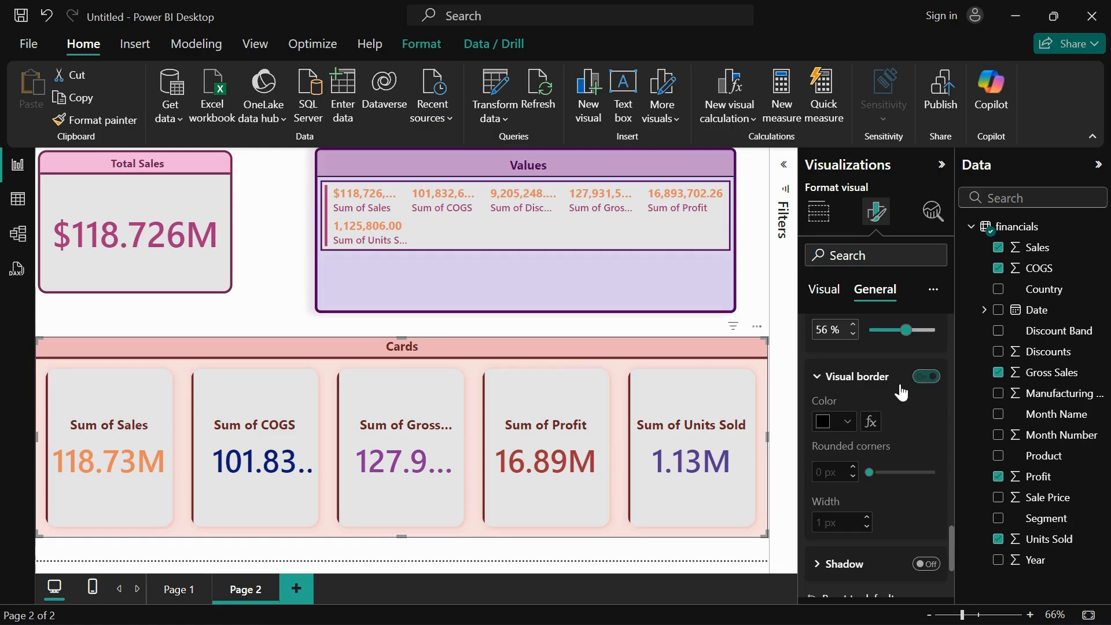
click(848, 421)
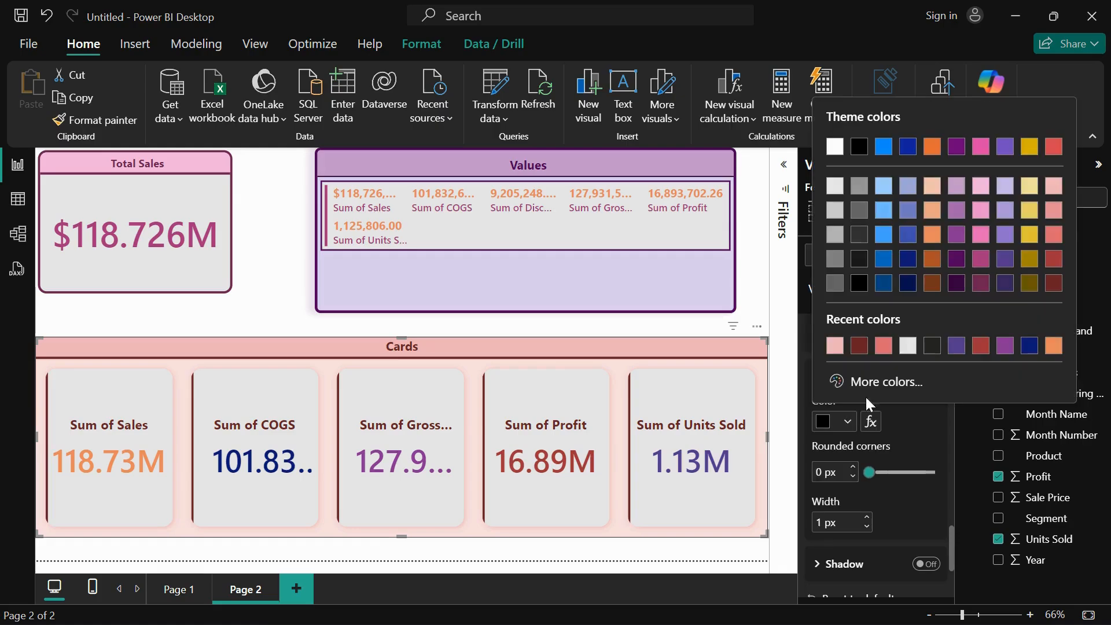
click(861, 345)
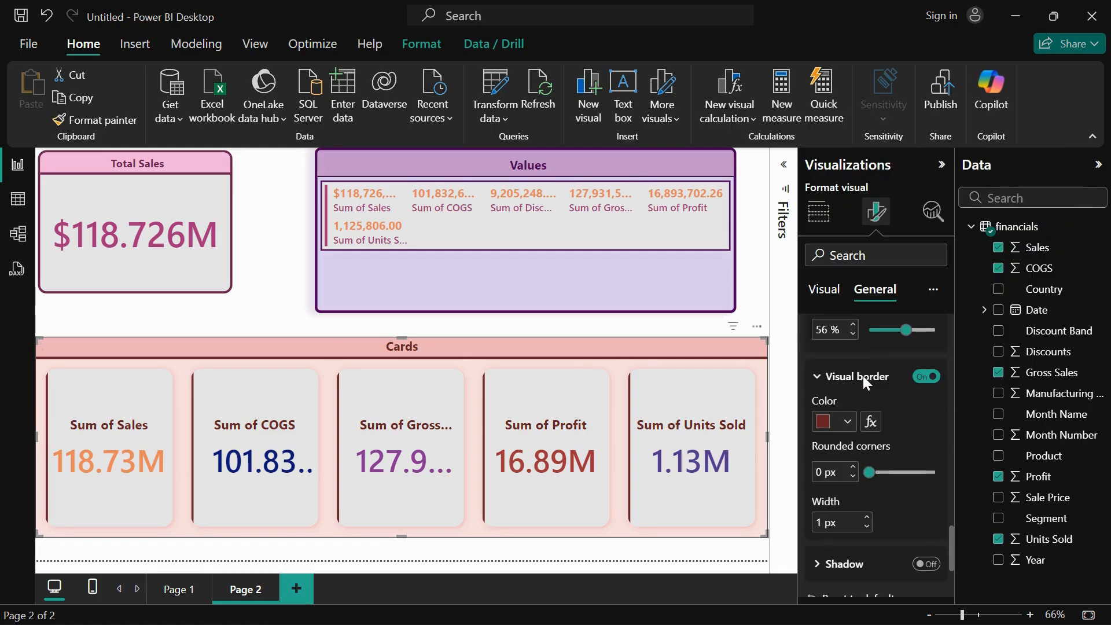
click(869, 519)
click(869, 519)
click(868, 519)
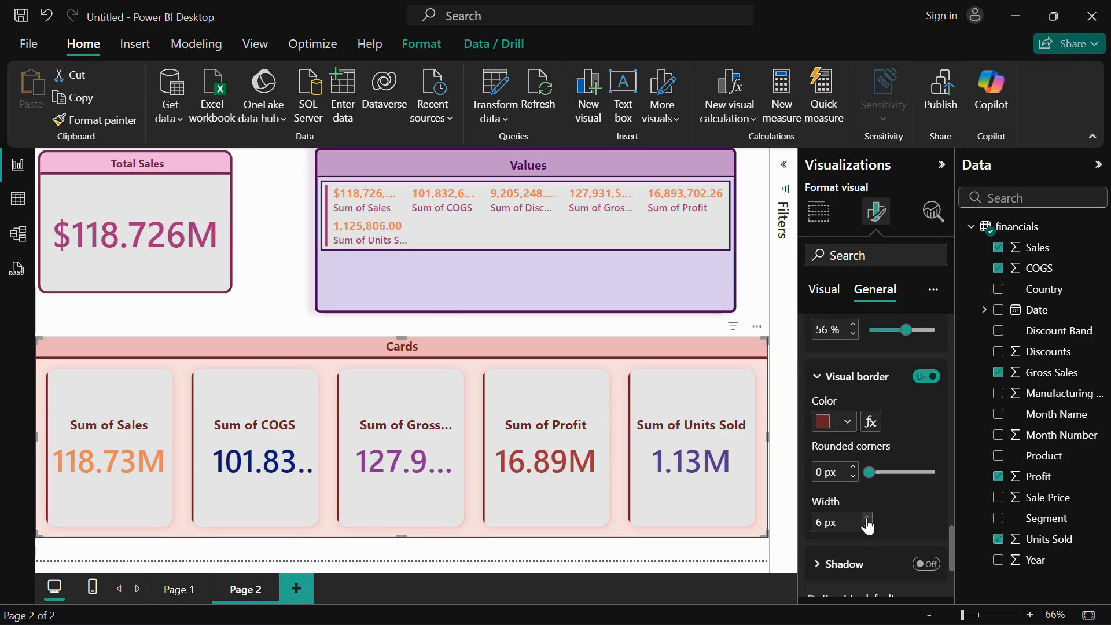
click(868, 519)
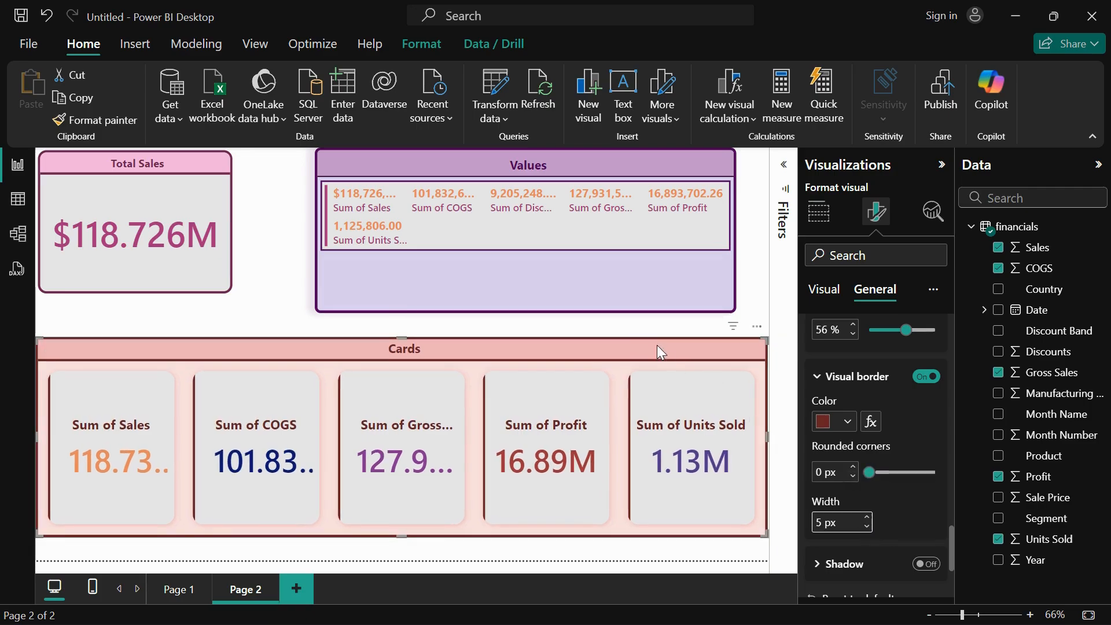
Step: Shrink the card visual slightly in width and height from its upper-right corner
scroll(861, 354, up, 5)
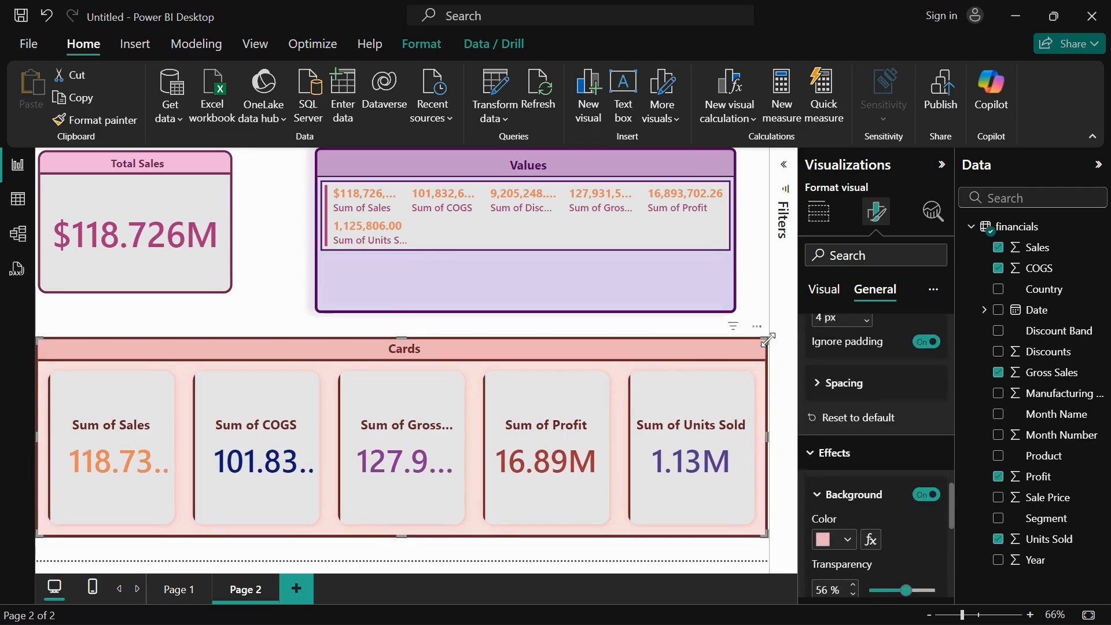
drag(764, 341, 743, 351)
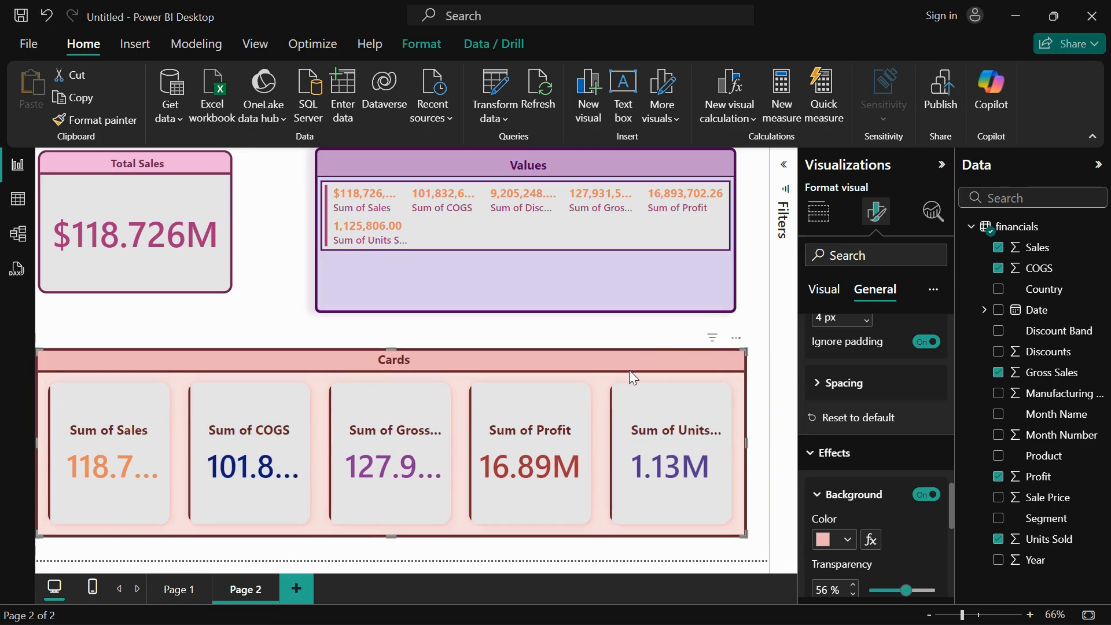
Step: Move the Cards visual slightly up and to the right on the report page
click(755, 304)
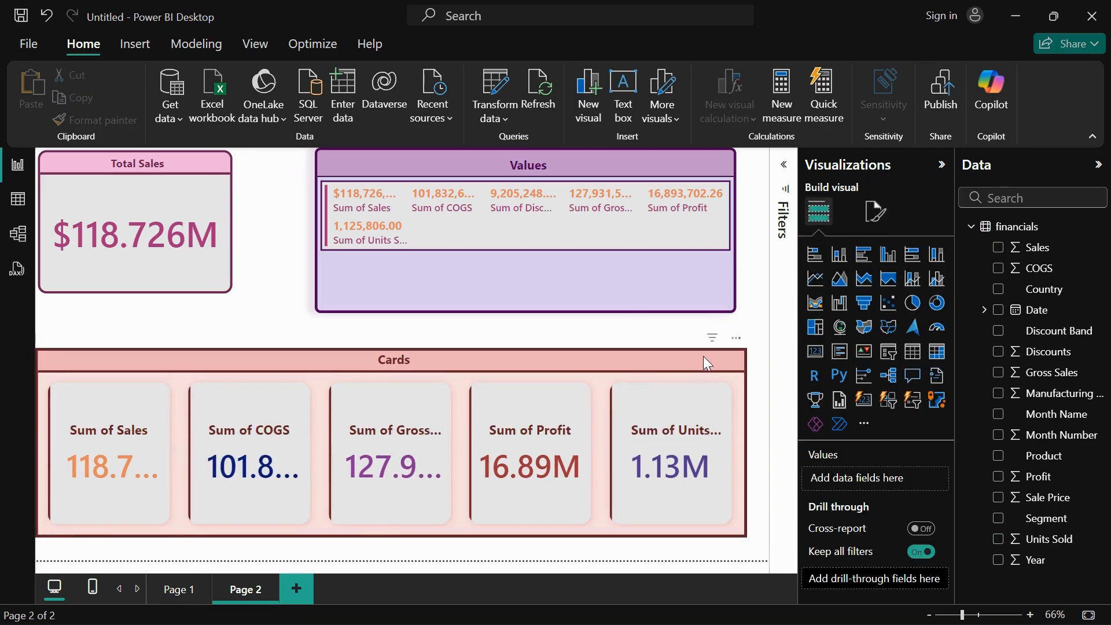
drag(715, 356, 712, 357)
click(750, 323)
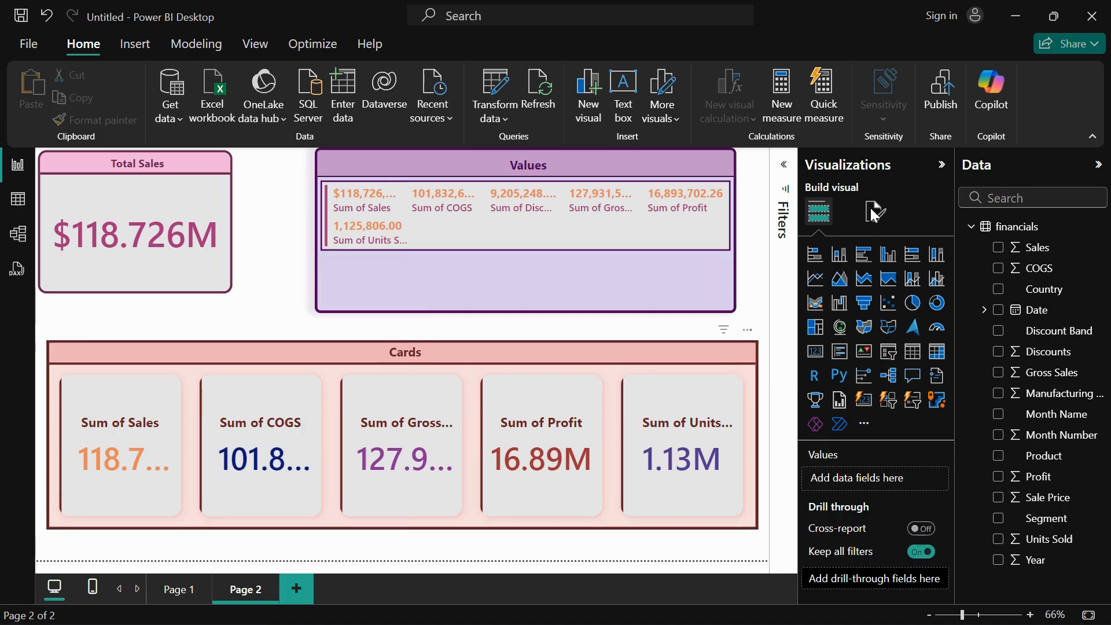
Step: Set the rounded corners of the Cards visual's border to 12 px
click(875, 211)
click(877, 294)
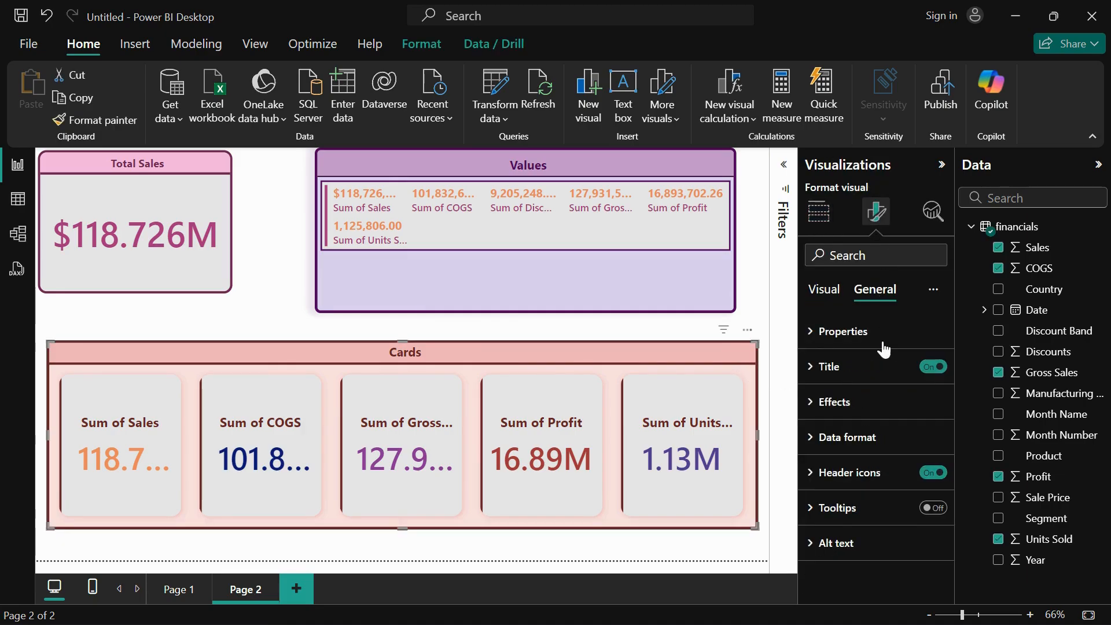
click(845, 408)
scroll(871, 458, down, 3)
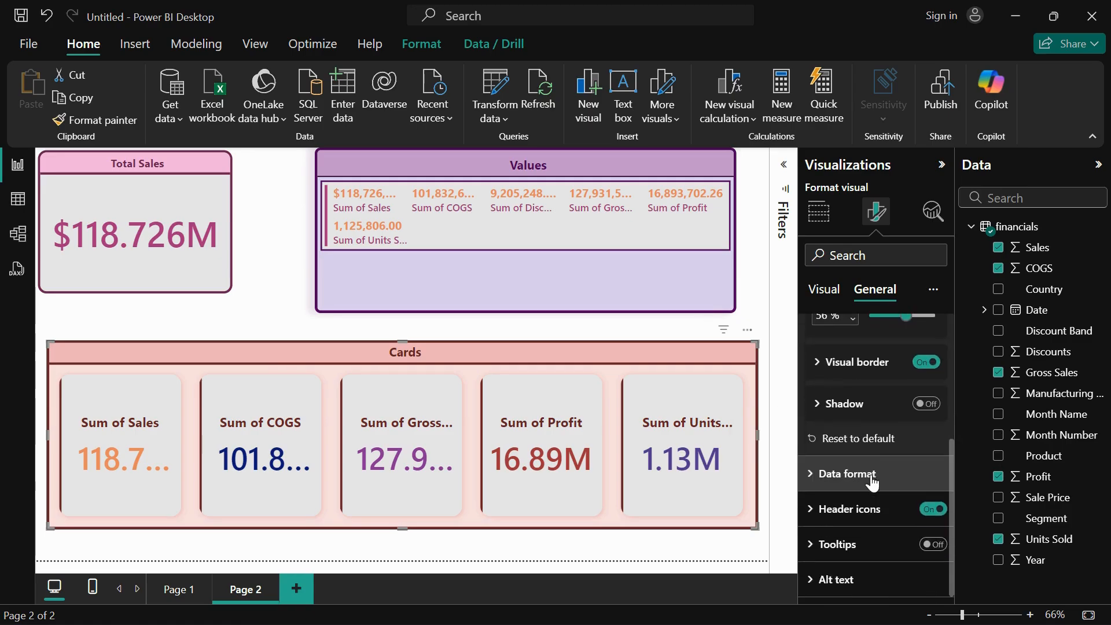
click(834, 363)
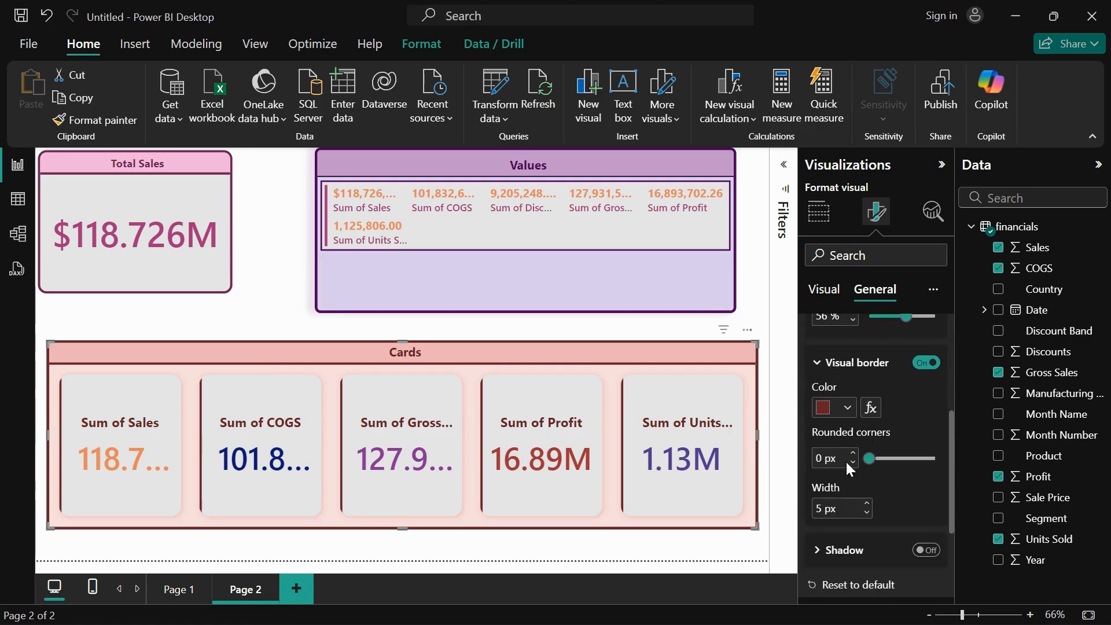
drag(868, 459, 896, 458)
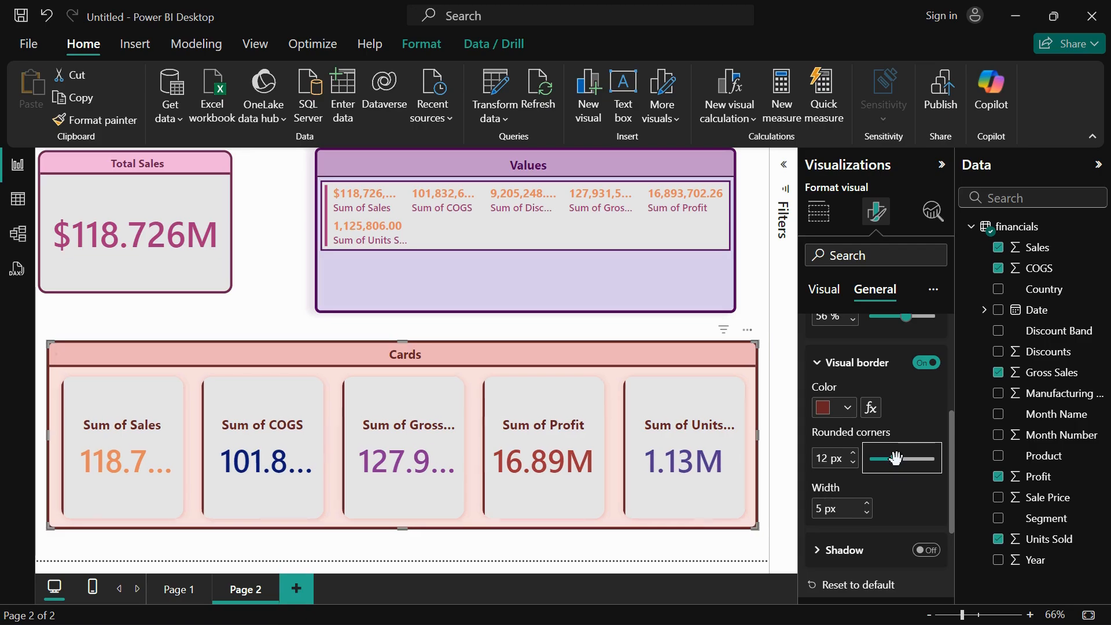
Step: Turn on the Cards visual's shadow and colour it salmon red
click(920, 550)
click(849, 550)
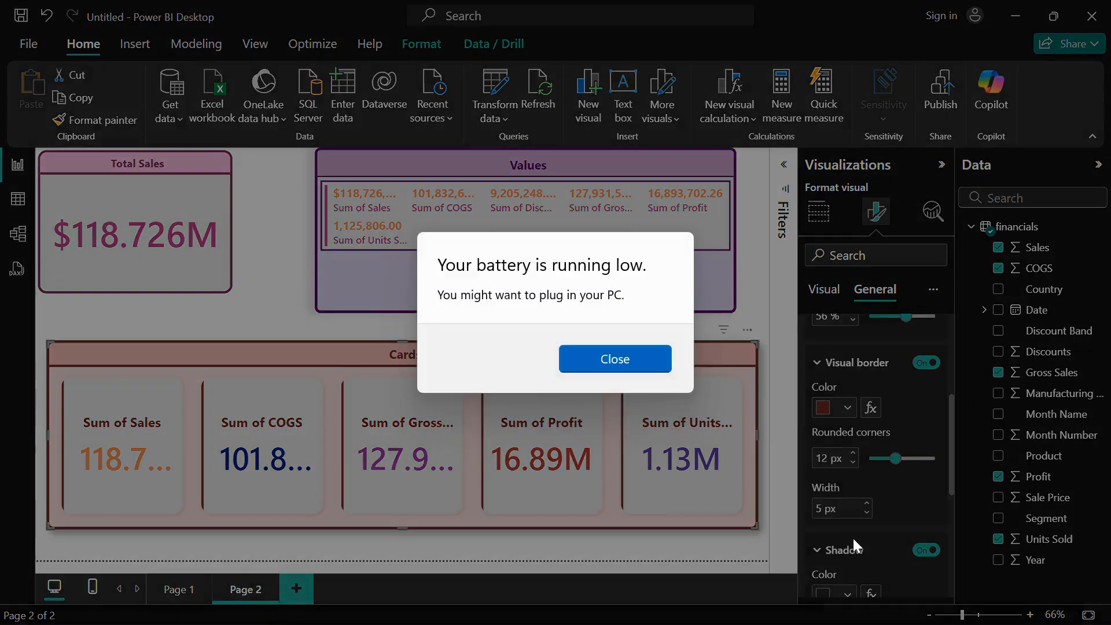
click(631, 350)
scroll(889, 475, down, 2)
scroll(889, 474, down, 1)
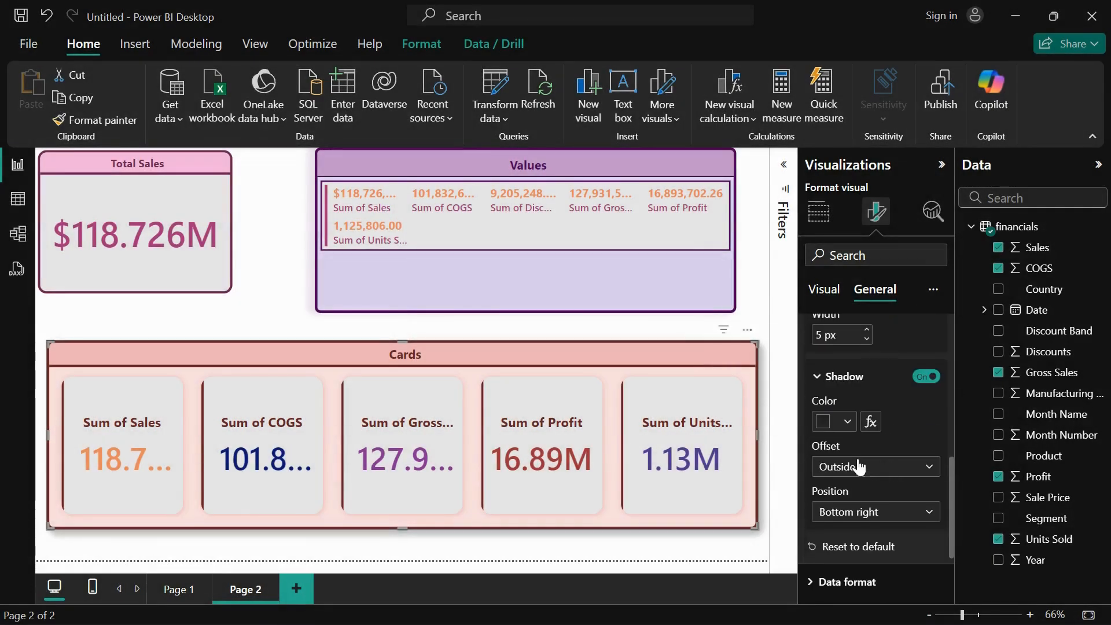
click(849, 428)
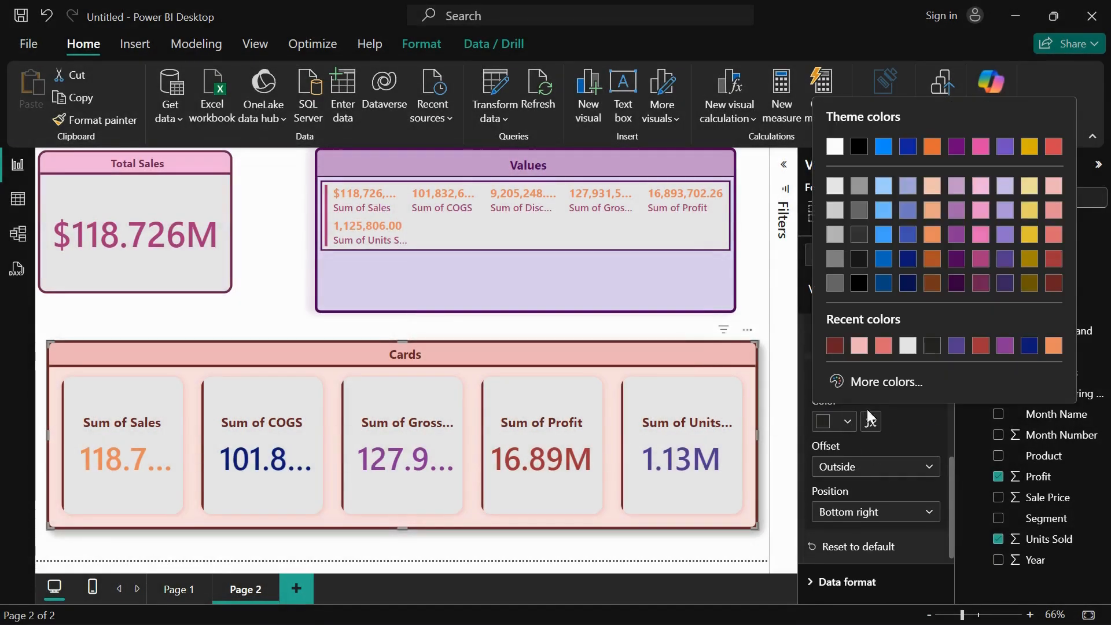
click(884, 347)
Step: Set the data format of Sum of Sales to Currency with 1 decimal place
scroll(884, 466, down, 2)
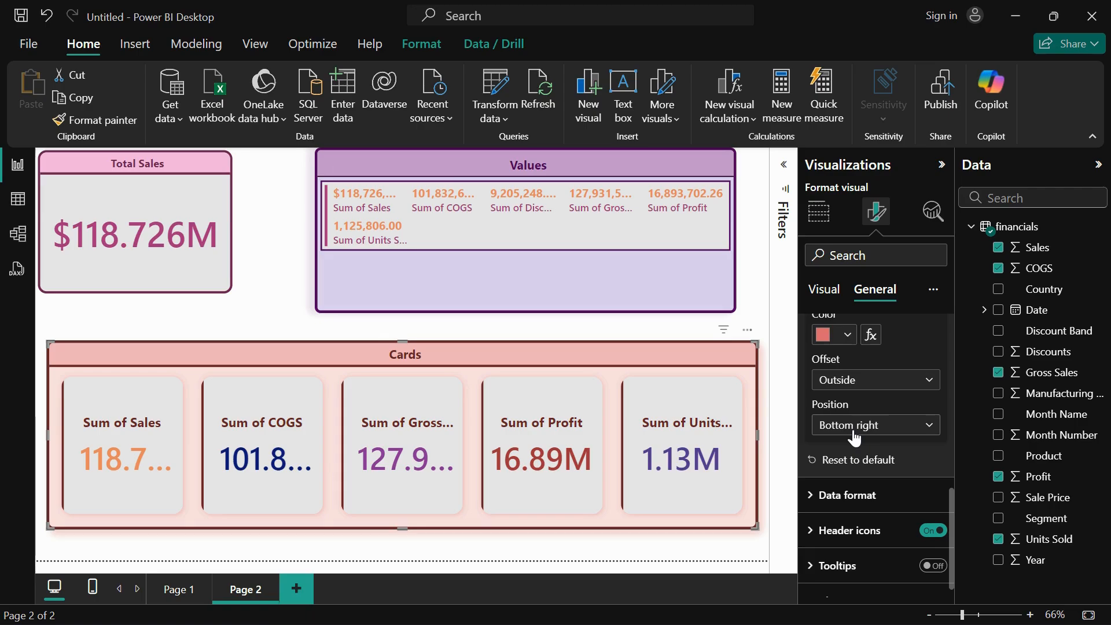
scroll(855, 438, down, 1)
click(851, 472)
scroll(863, 466, down, 4)
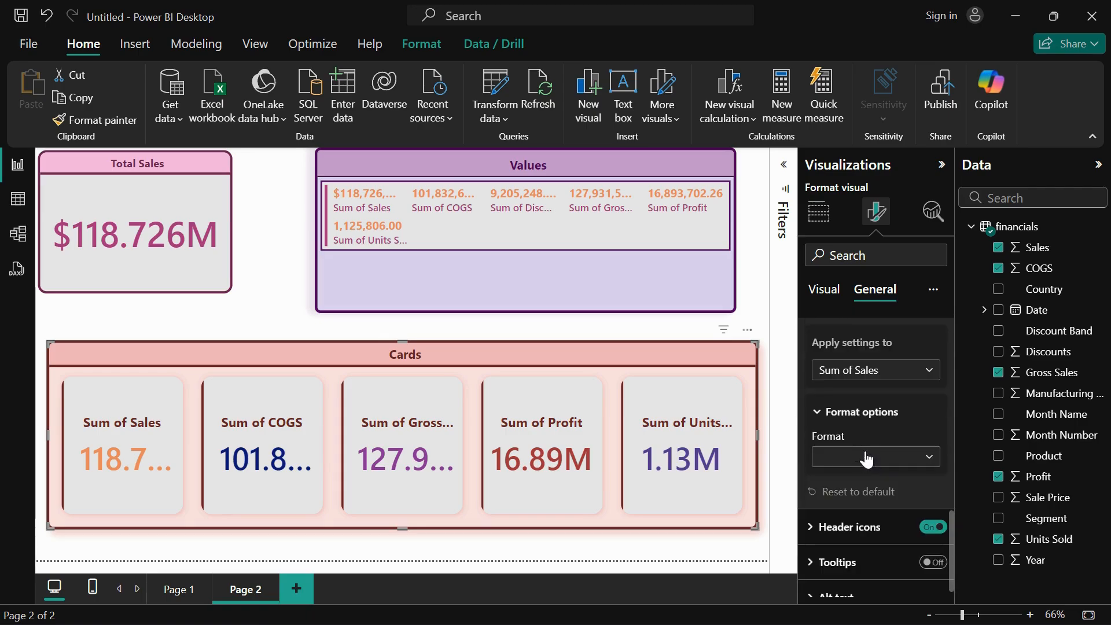
click(873, 459)
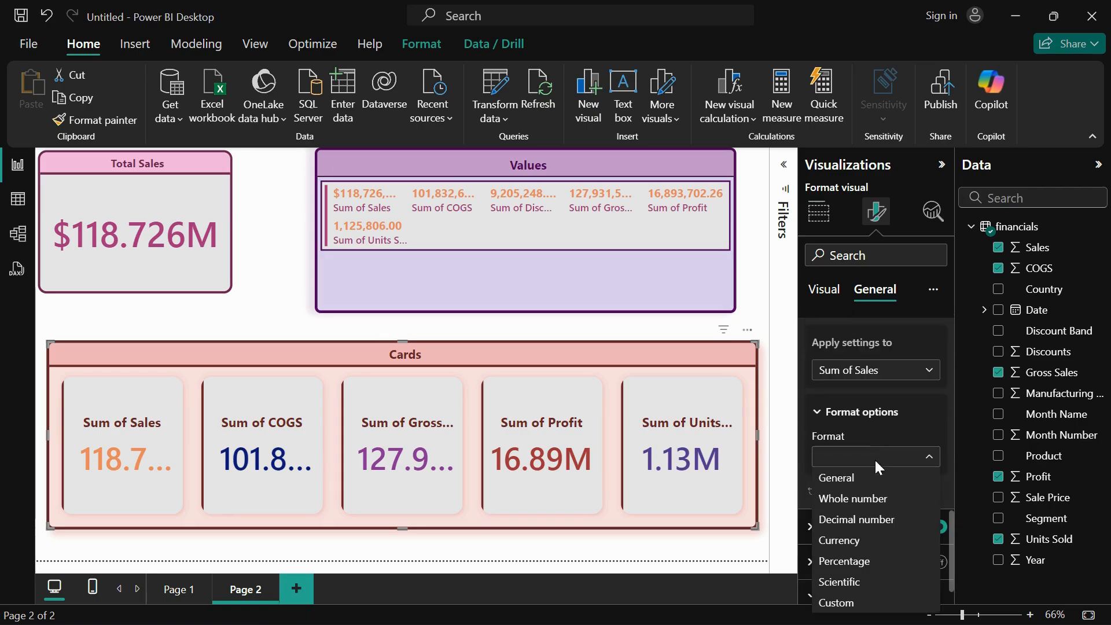
click(863, 540)
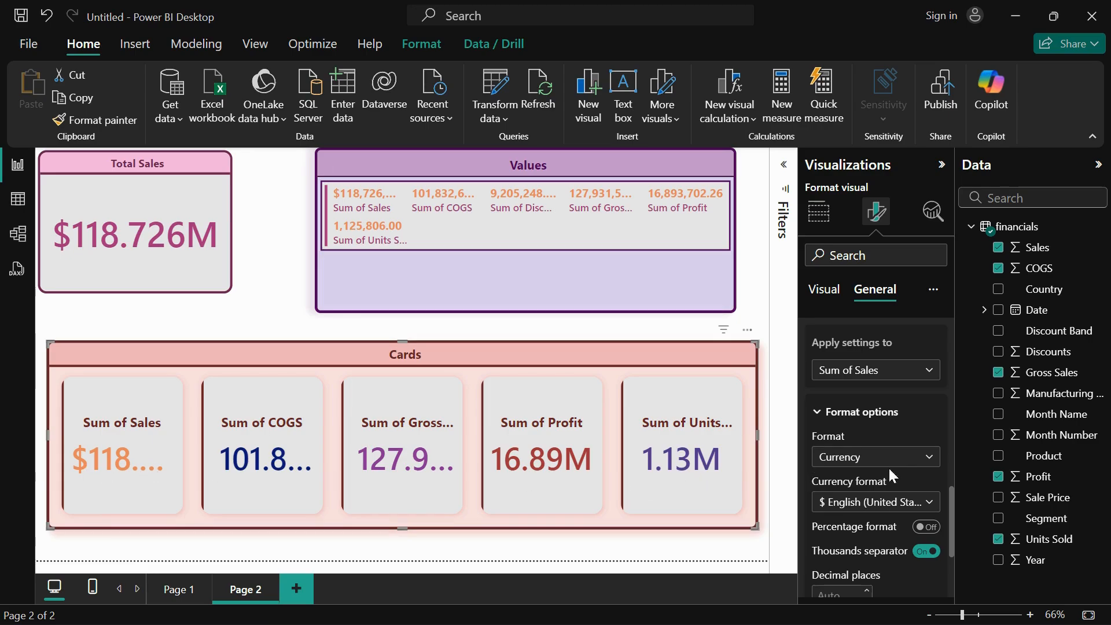
scroll(894, 466, down, 3)
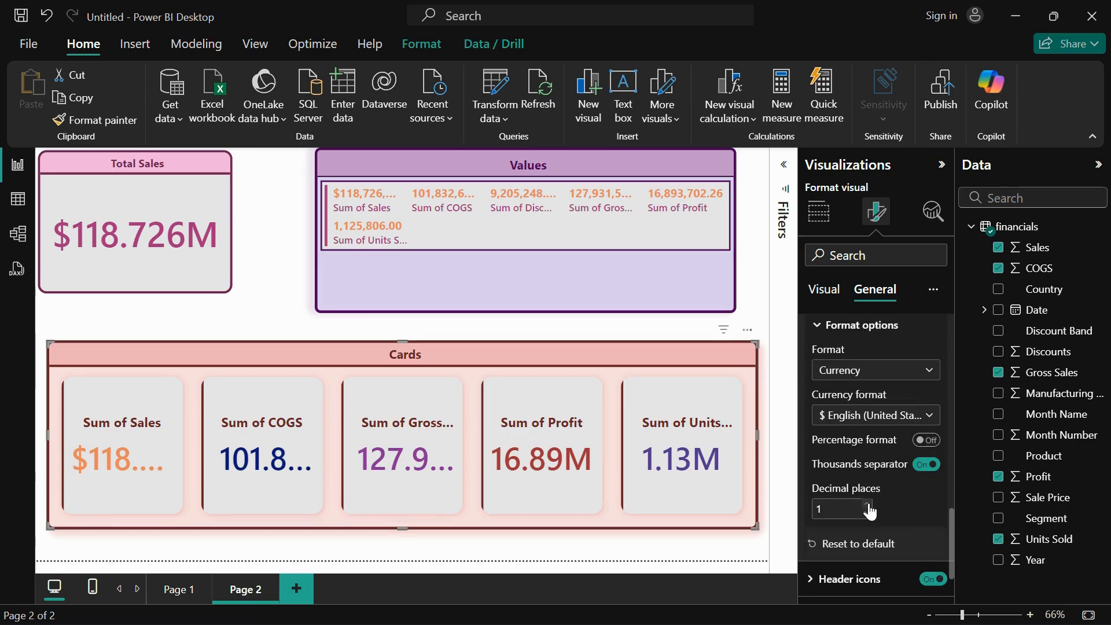
click(868, 505)
scroll(875, 499, down, 2)
scroll(873, 457, up, 6)
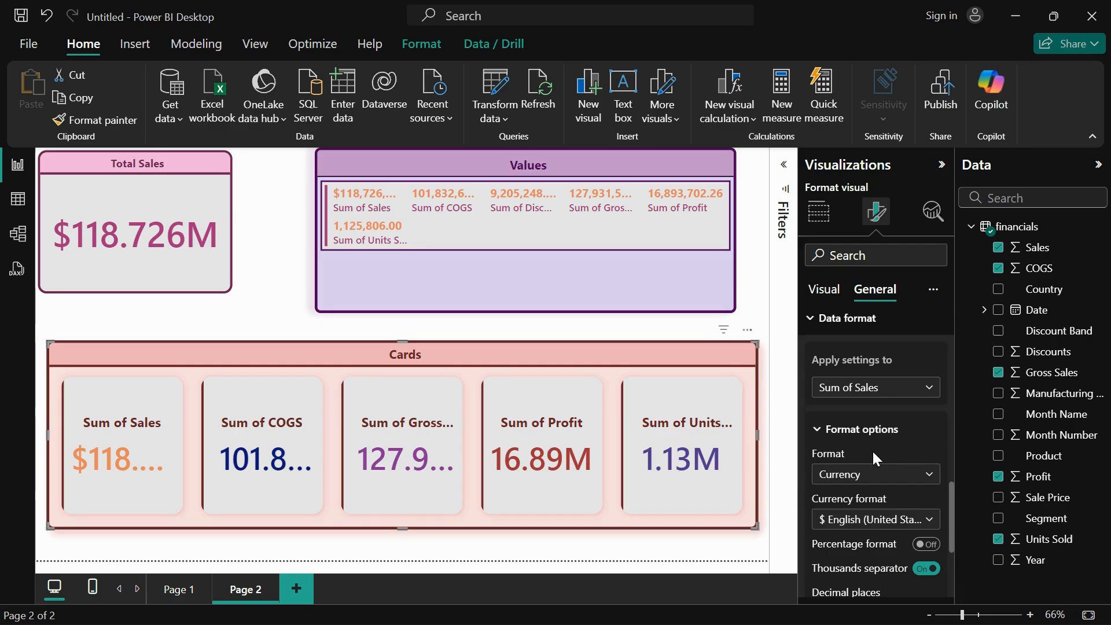
Step: Set the data format of Sum of COGS to Currency
click(853, 389)
click(849, 427)
click(868, 484)
click(847, 392)
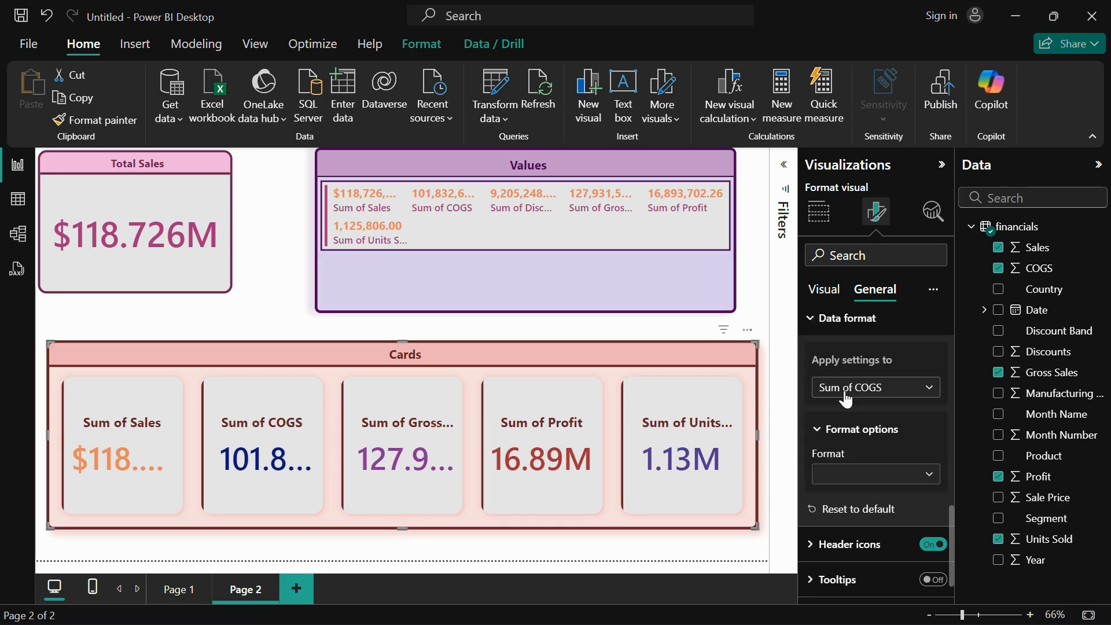
click(883, 395)
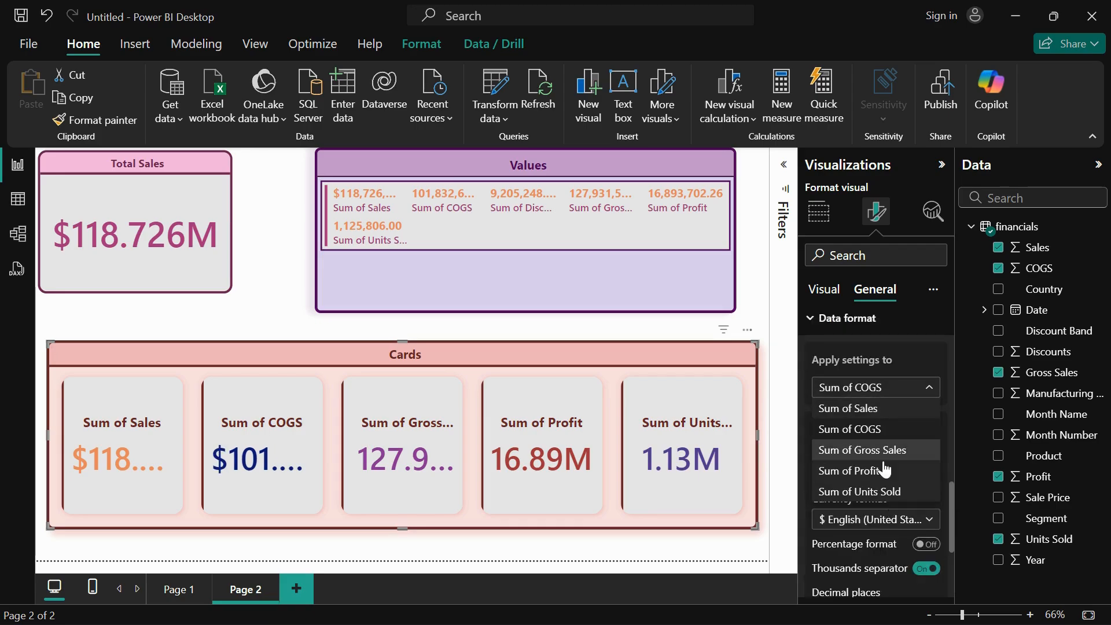
click(875, 504)
Step: Try turning off the Cards visual's header icons and turn them back on
scroll(858, 537, down, 3)
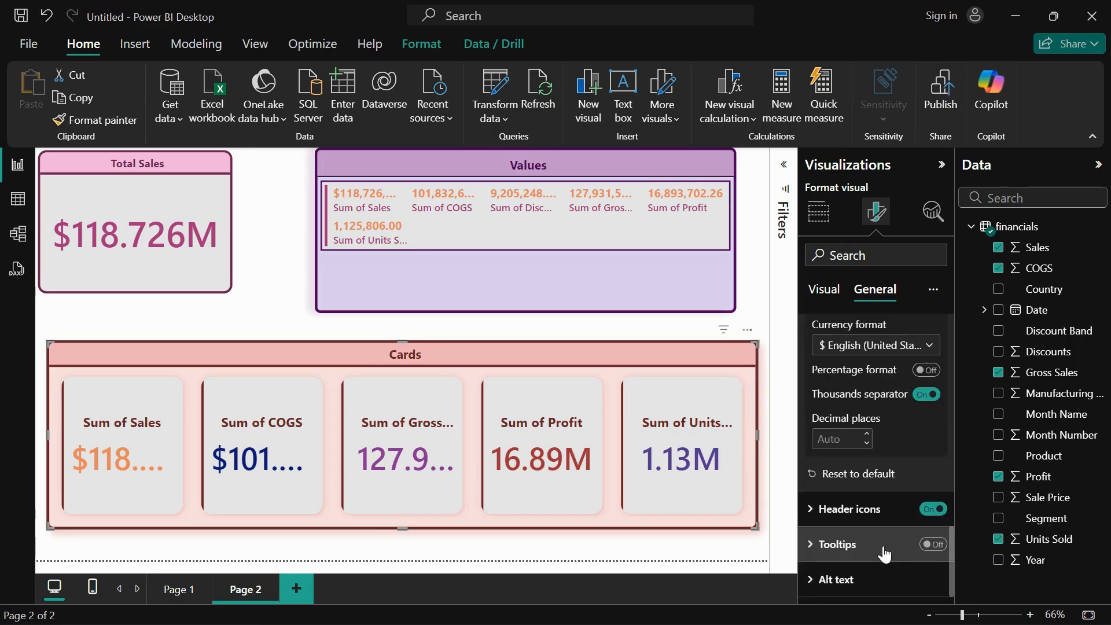
click(839, 521)
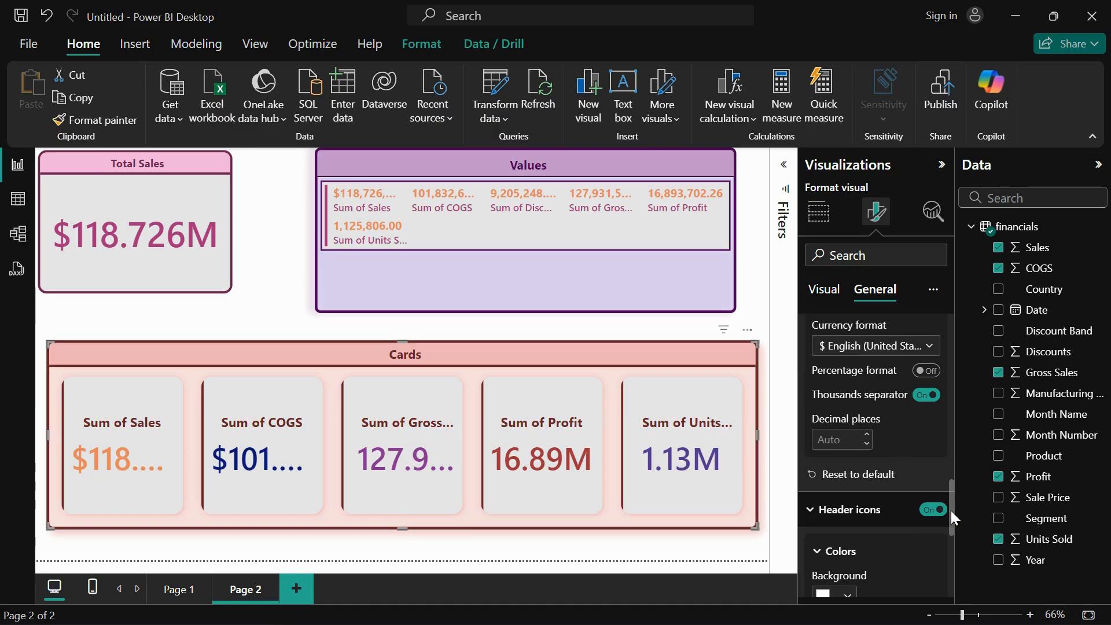
click(931, 509)
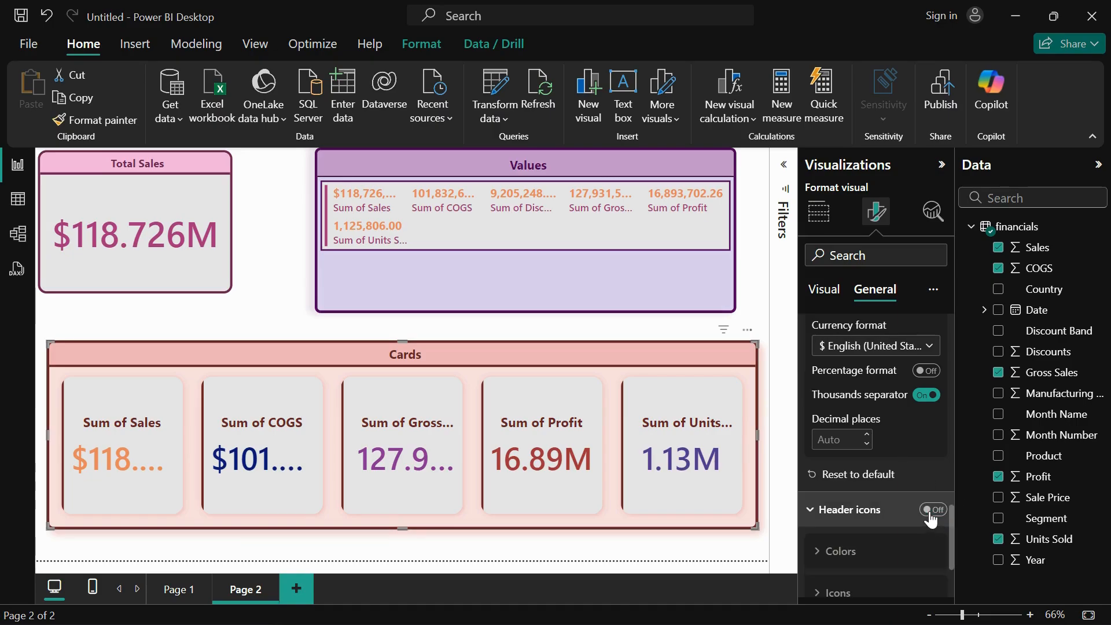
click(932, 510)
Step: Colour the header icons' background light red and their border and icon dark red
scroll(852, 498, down, 3)
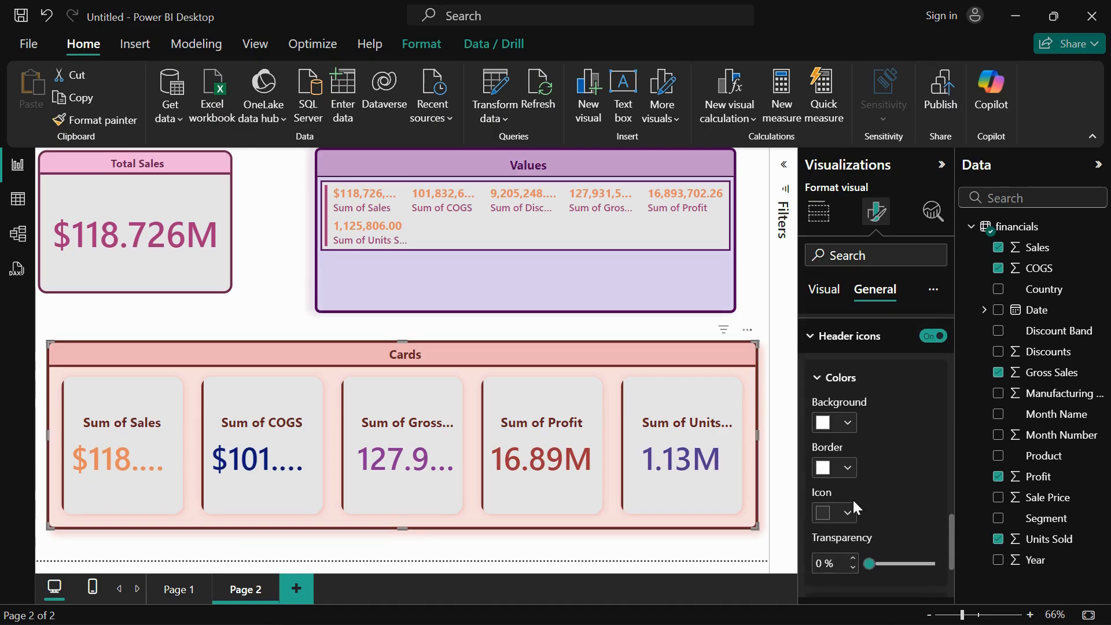
click(848, 422)
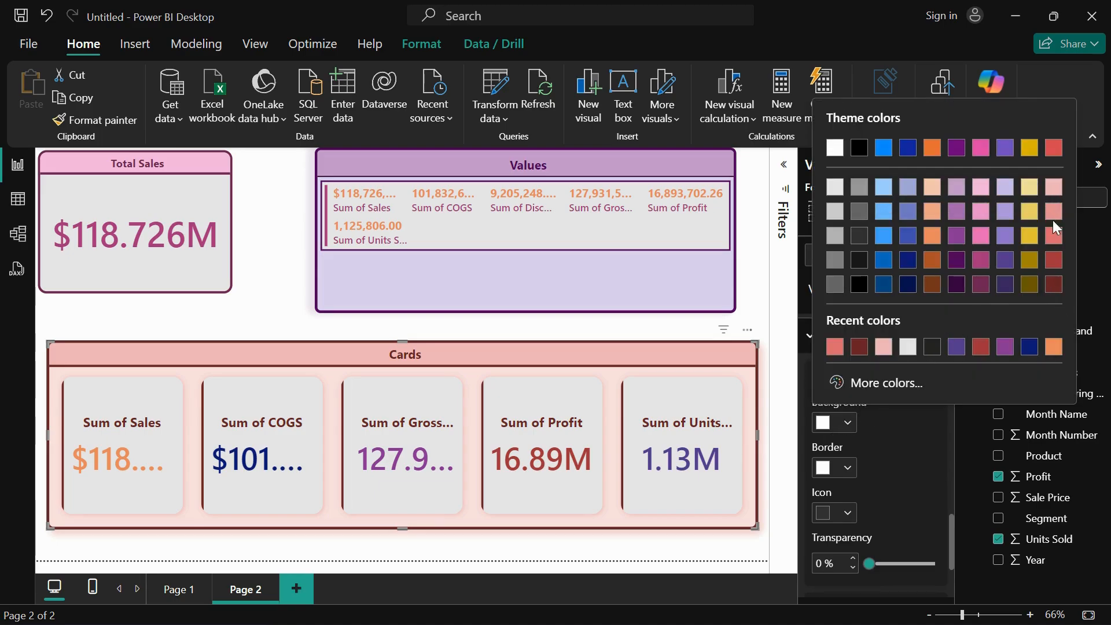
click(1054, 187)
click(848, 468)
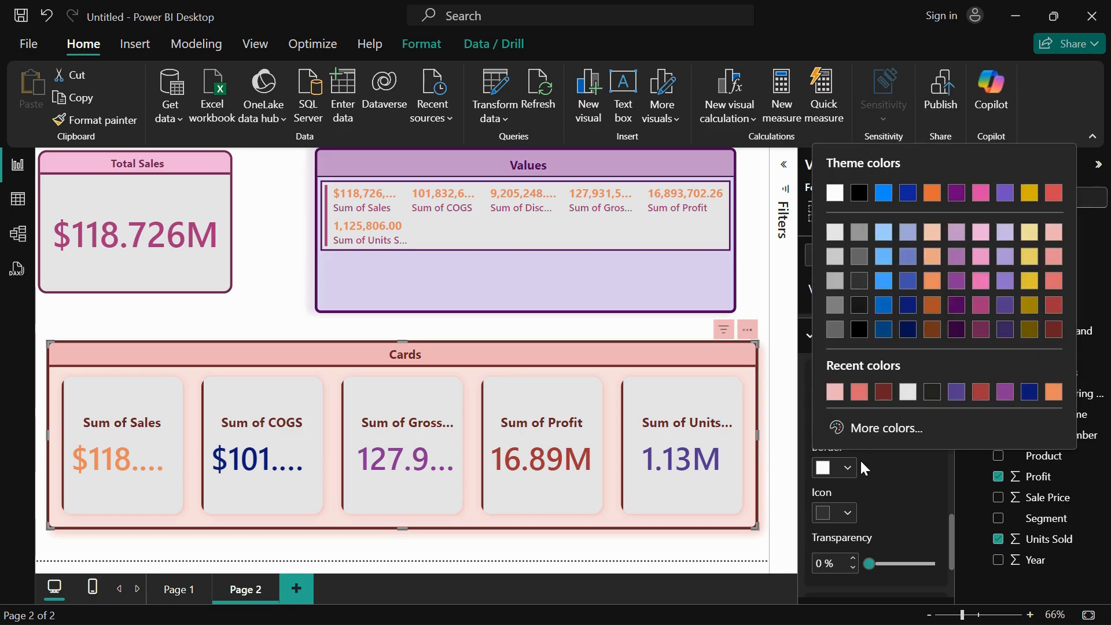
click(1052, 331)
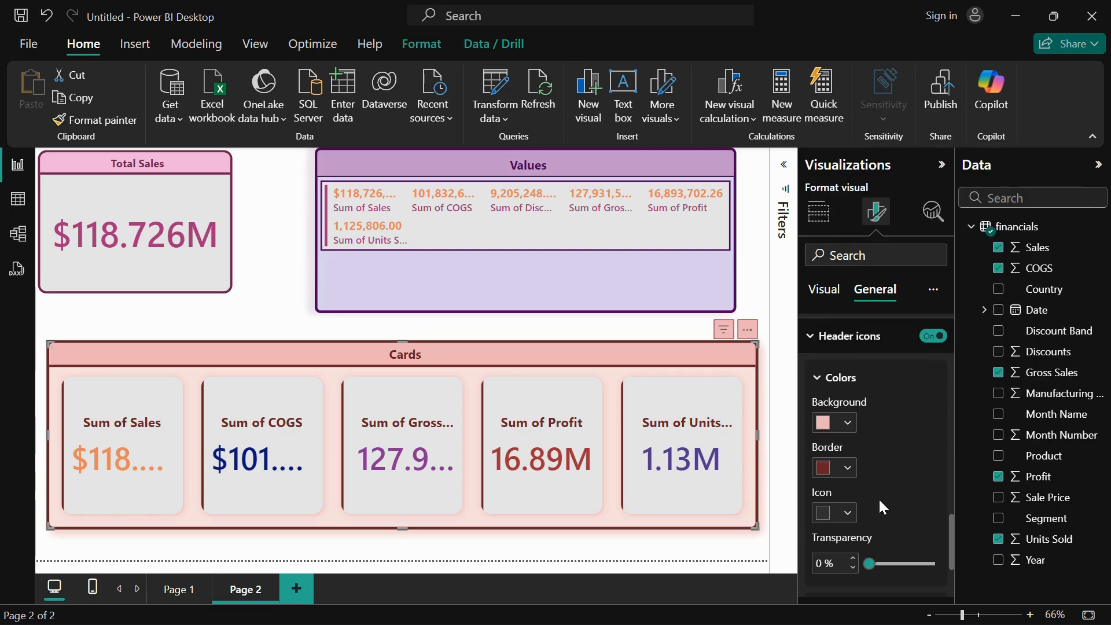
click(850, 515)
click(1054, 379)
Step: Review the individual header icons that can be shown or hidden, from Visual information to Smart narrative
scroll(880, 450, down, 1)
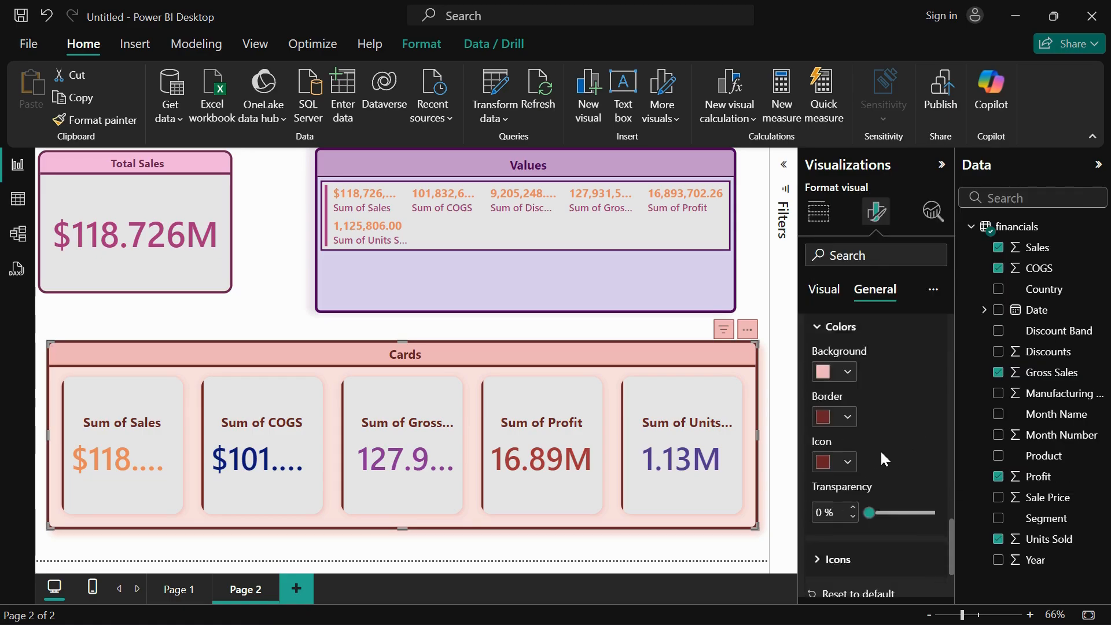
scroll(880, 450, down, 2)
click(865, 474)
scroll(878, 457, down, 2)
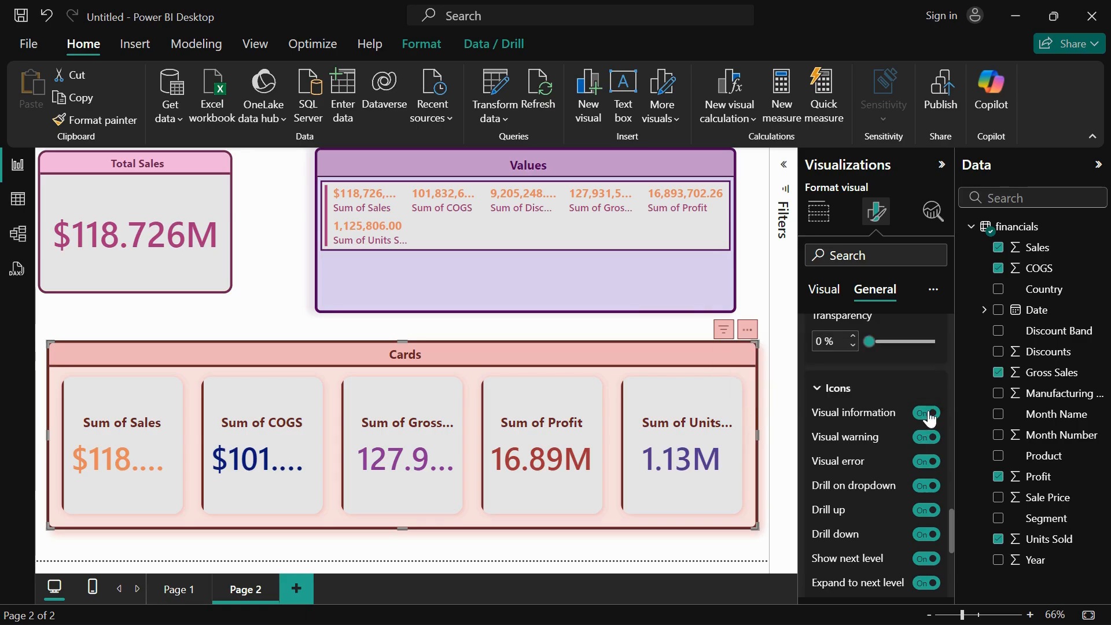
scroll(870, 425, down, 5)
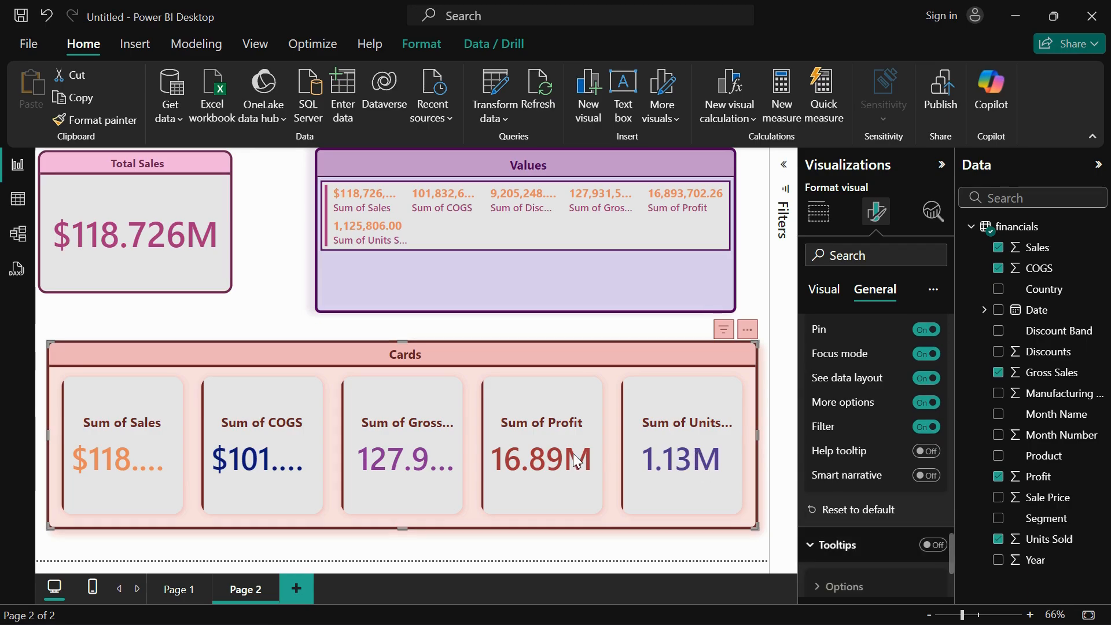
Step: Turn on tooltips for the Cards visual, with dark red label text and salmon red value text
click(932, 545)
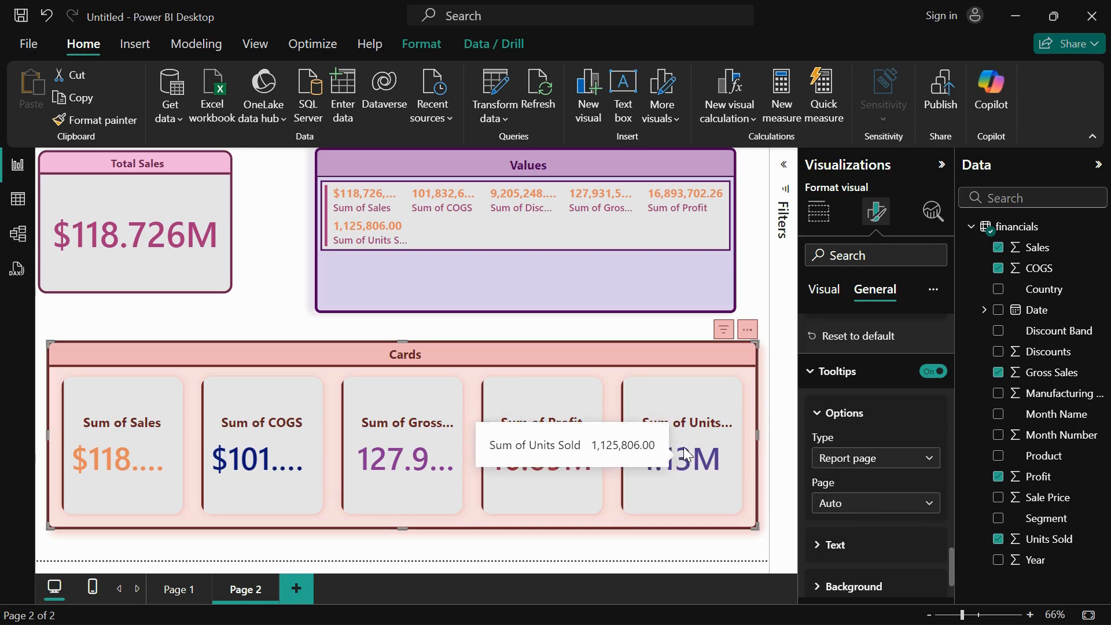
click(853, 542)
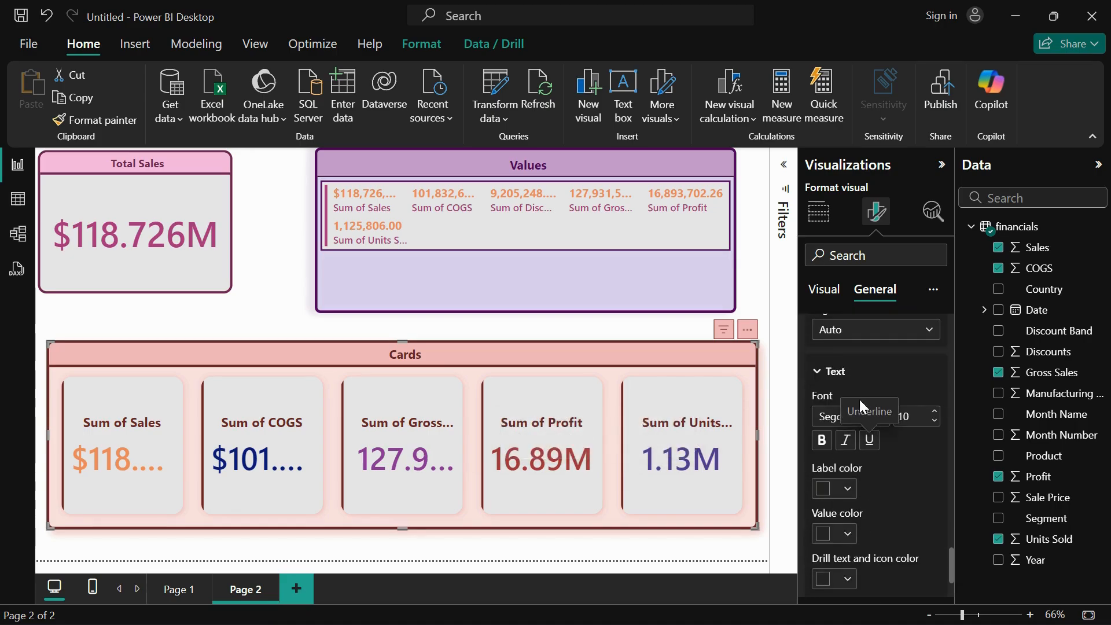
click(834, 417)
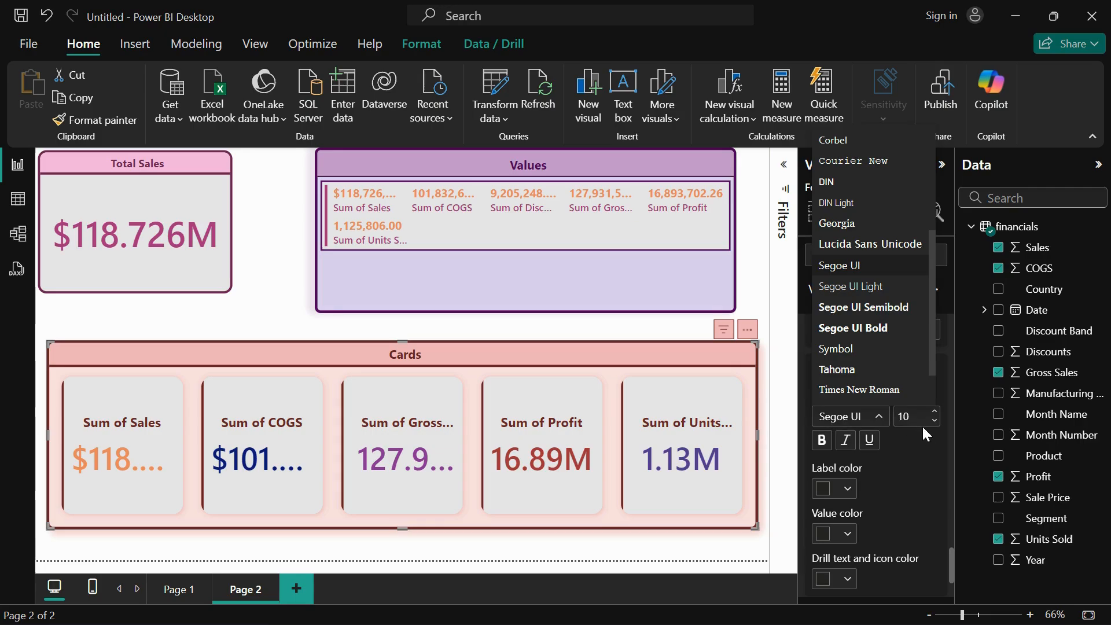
click(906, 468)
click(848, 489)
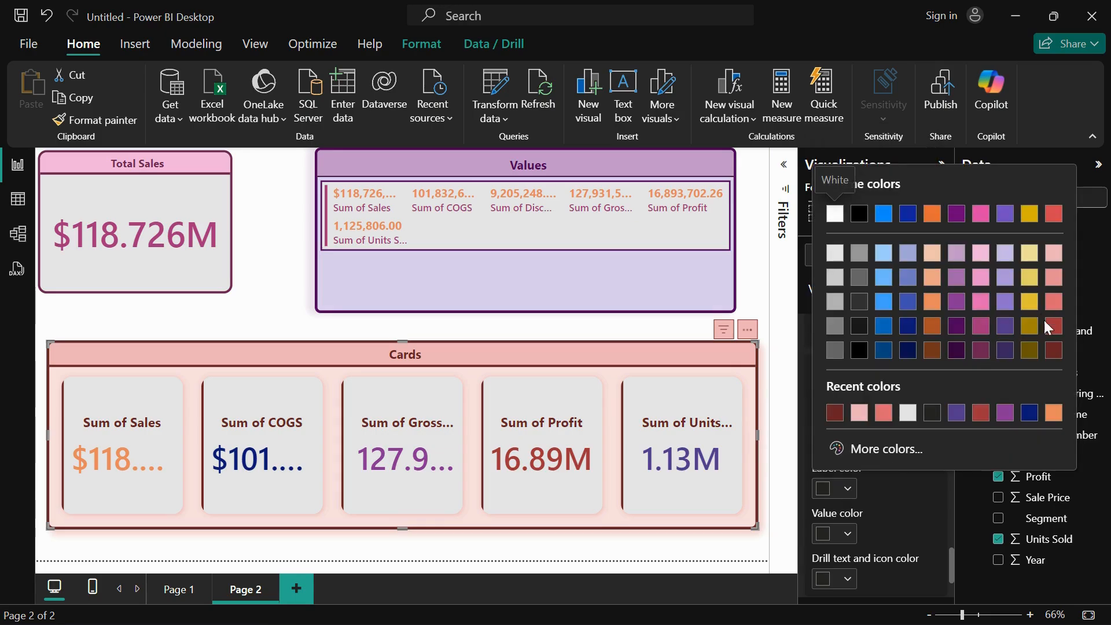
click(1054, 352)
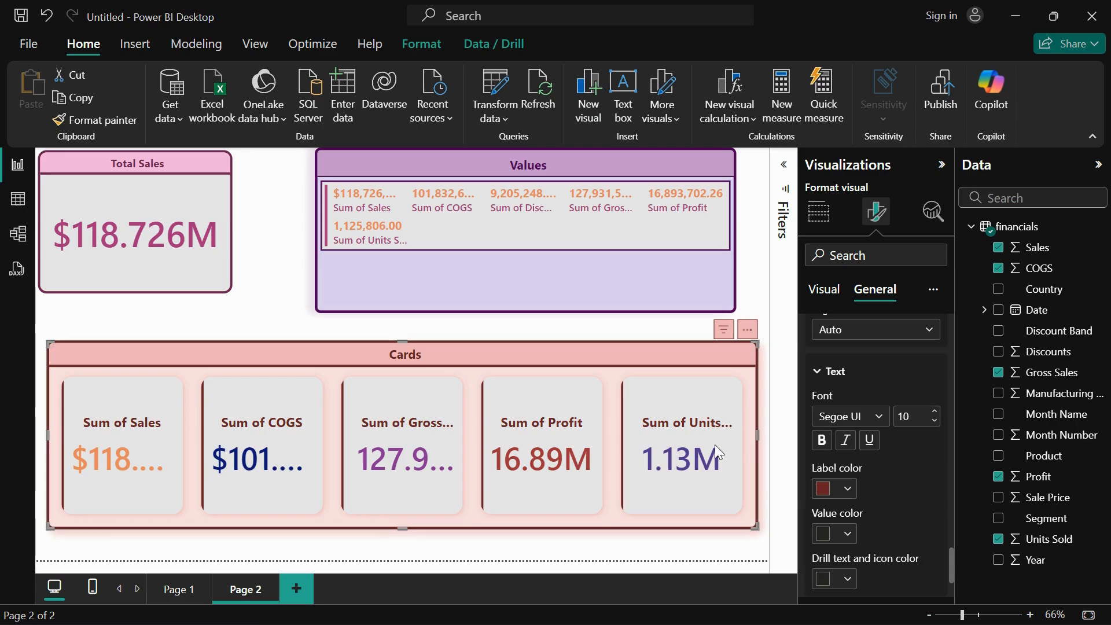
click(848, 533)
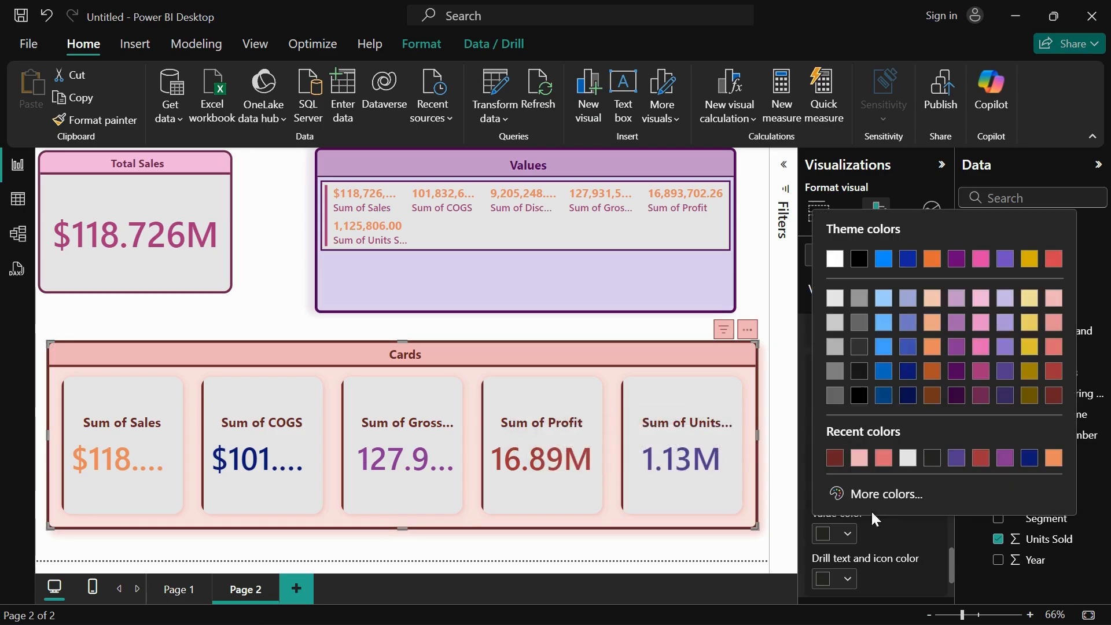
click(1055, 346)
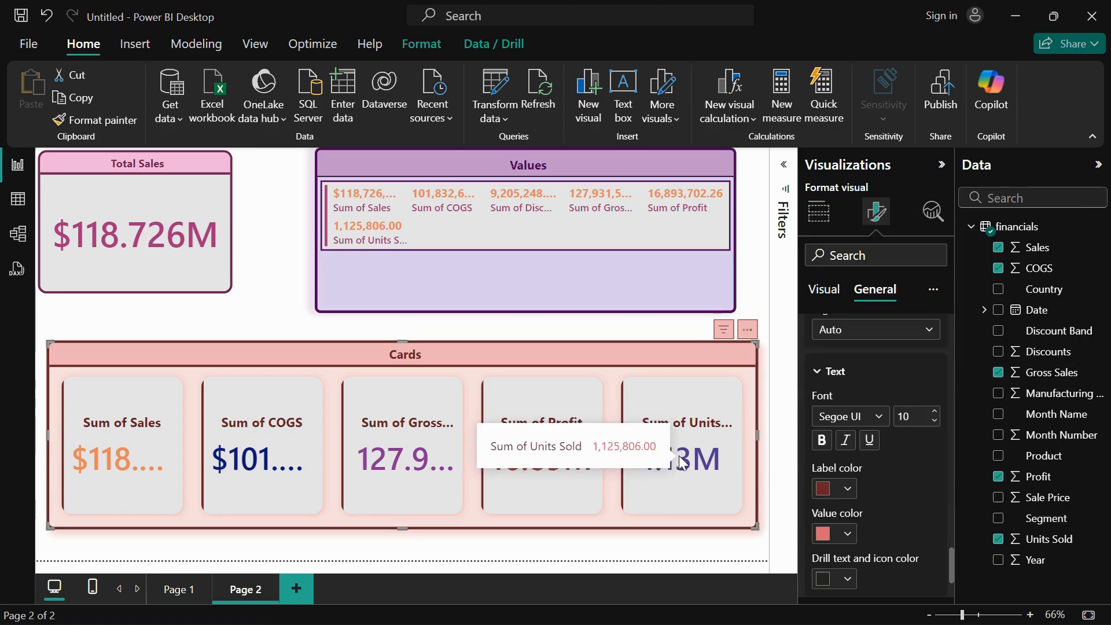
Step: Set the tooltip's background colour to grey
scroll(914, 492, down, 2)
click(858, 511)
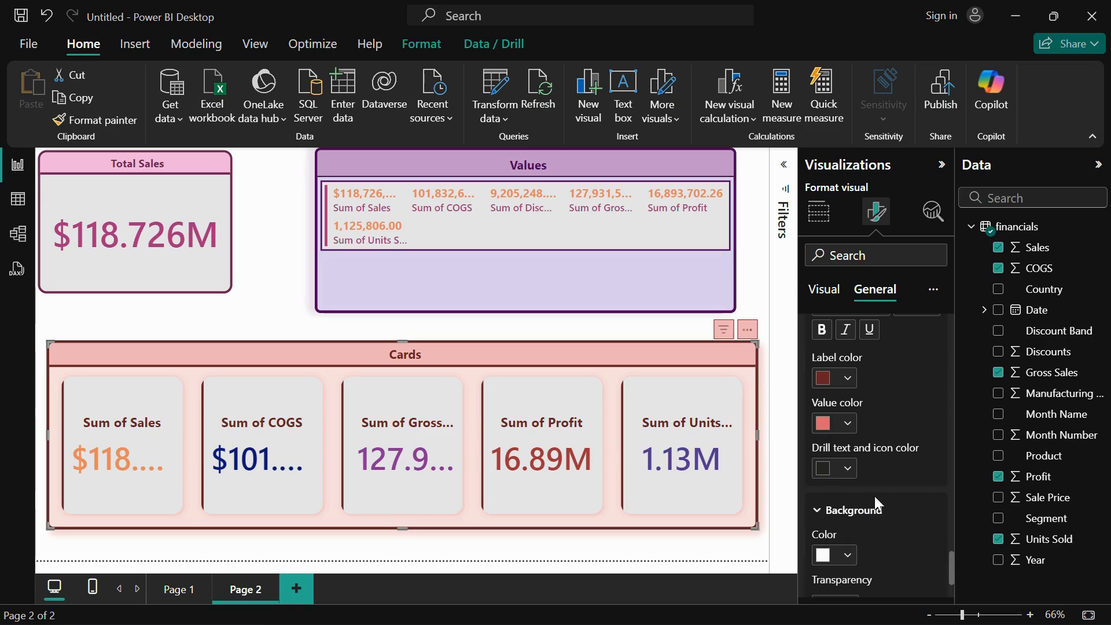
click(842, 454)
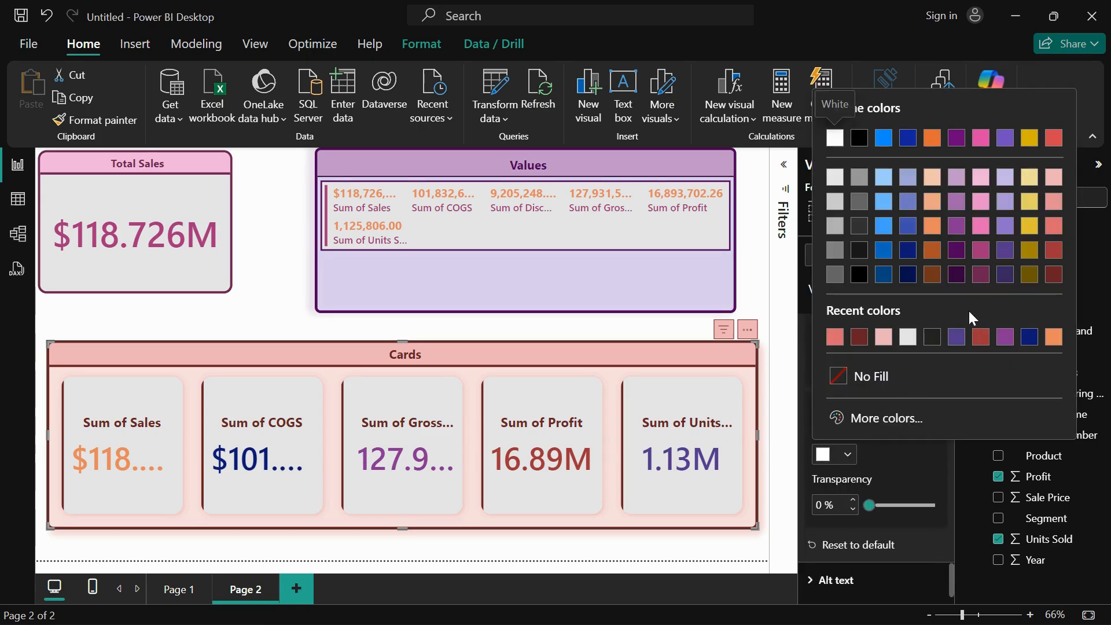
click(861, 181)
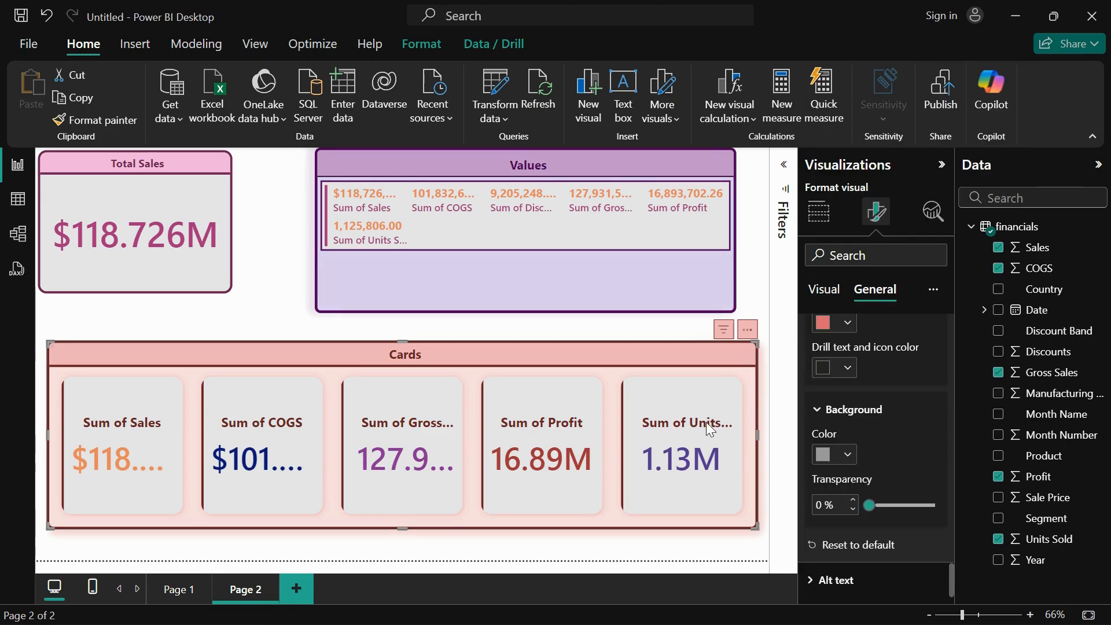